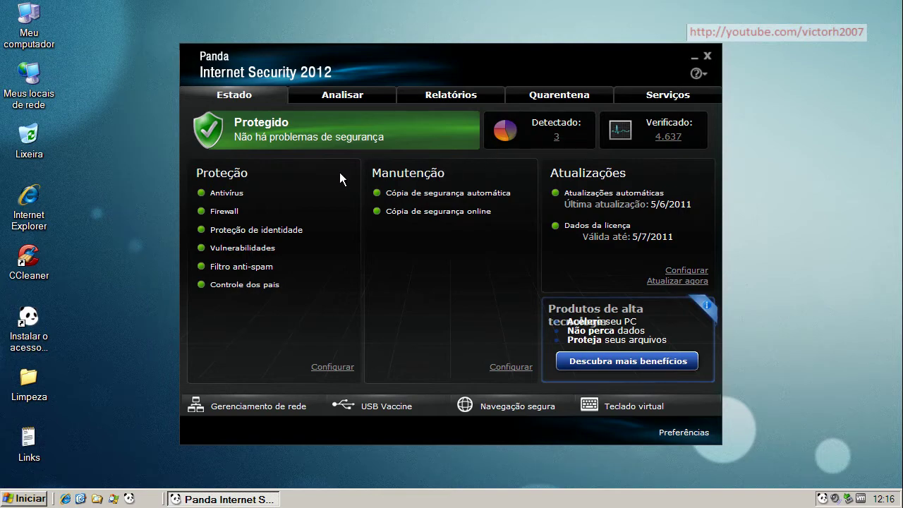
Review the antivirus known-threat settings and the firewall settings, cancelling each dialog without changes.
{"action": "left_click", "coordinate": [236, 193]}
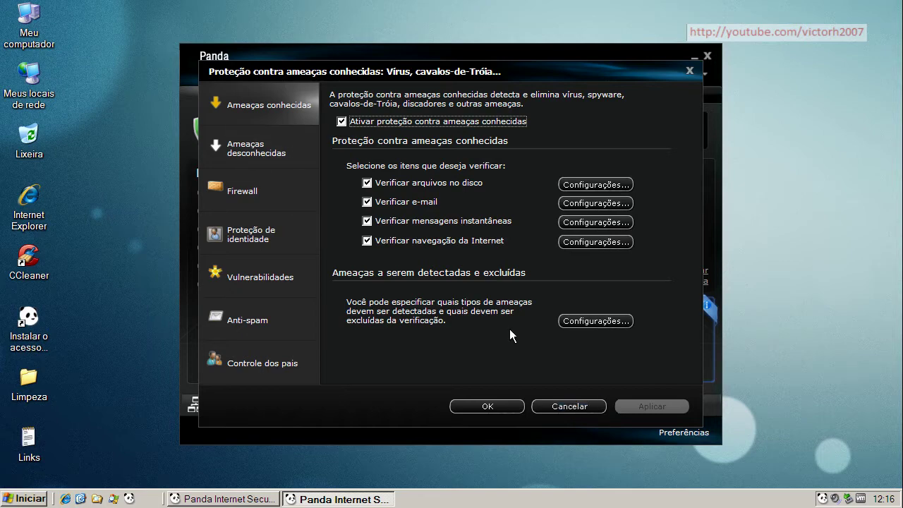
{"action": "left_click", "coordinate": [576, 405]}
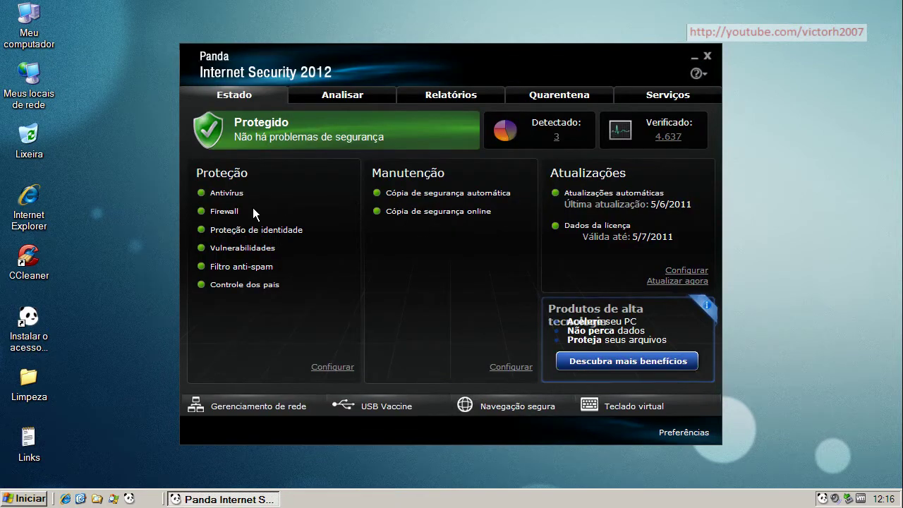
{"action": "left_click", "coordinate": [229, 213]}
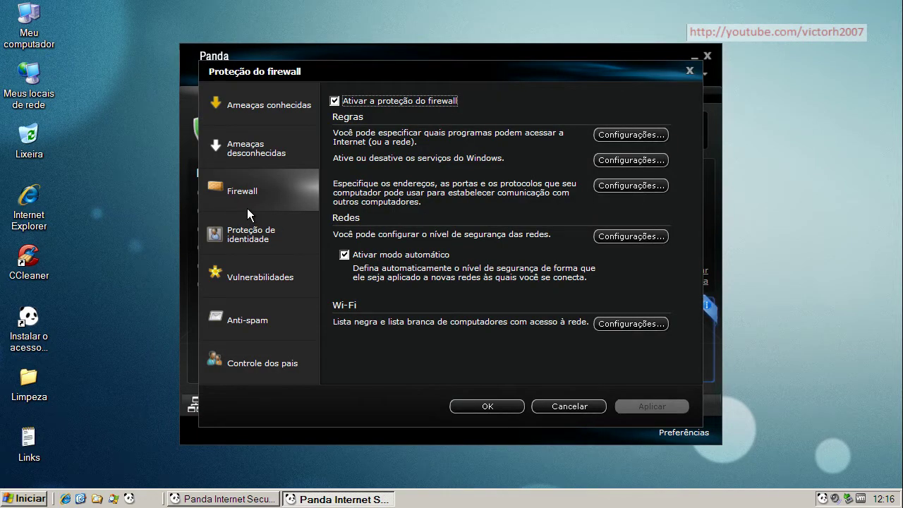
{"action": "left_click", "coordinate": [574, 407]}
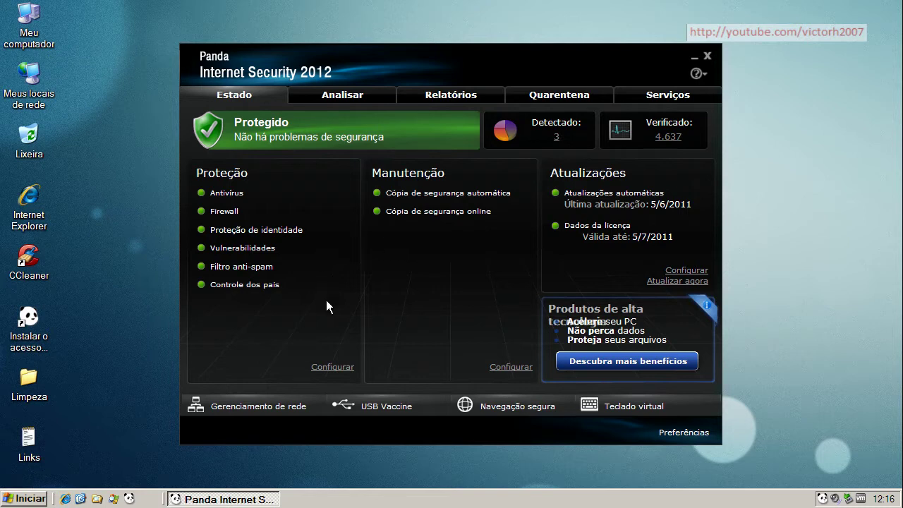
Review every protection category in the configuration, from known threats through firewall and anti-spam to parental control, and cancel without changes.
{"action": "left_click", "coordinate": [332, 367]}
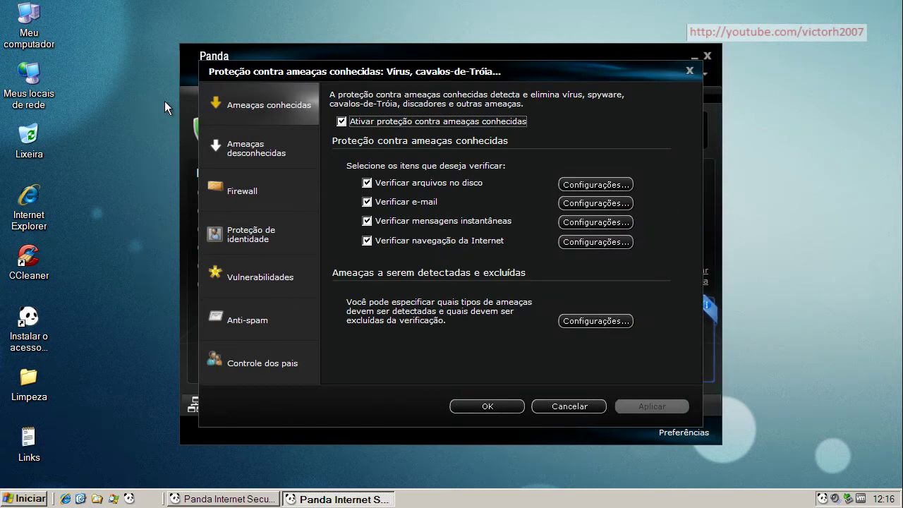
{"action": "left_click", "coordinate": [268, 108]}
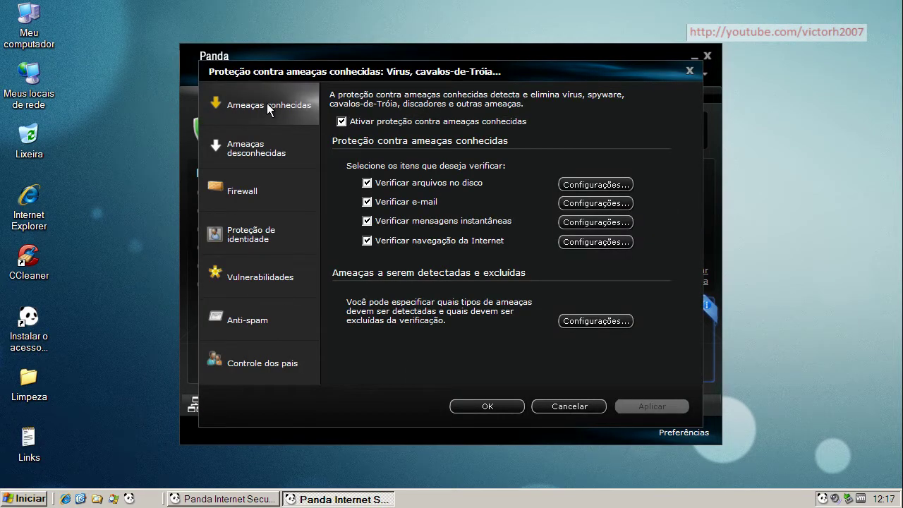
{"action": "left_click", "coordinate": [261, 150]}
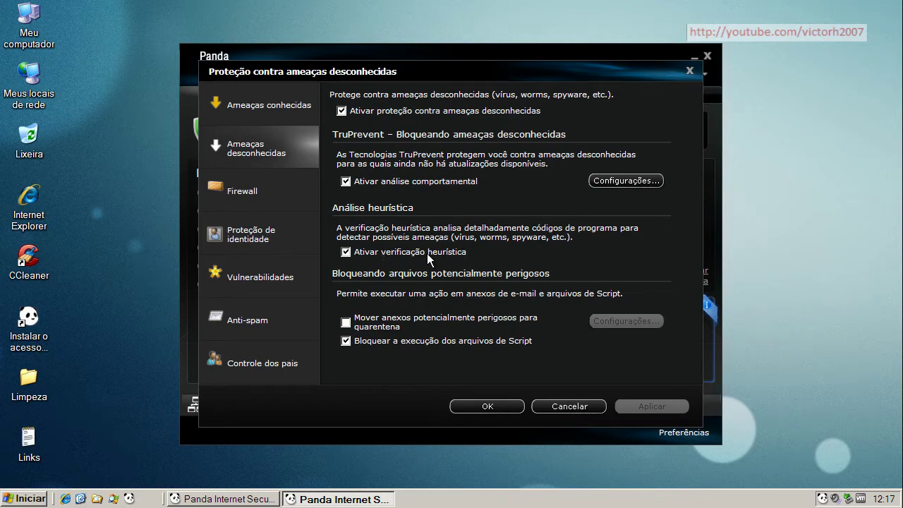
{"action": "left_click", "coordinate": [261, 195]}
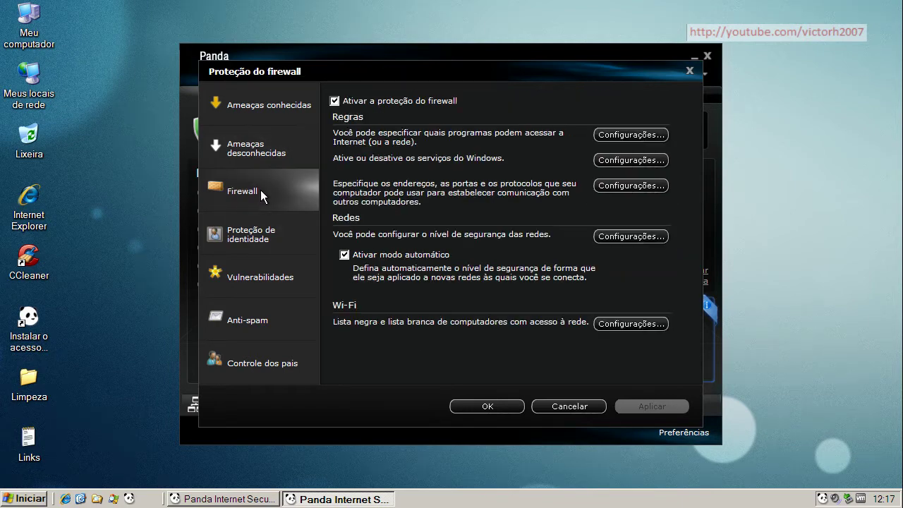
{"action": "left_click", "coordinate": [269, 232]}
{"action": "left_click", "coordinate": [272, 280]}
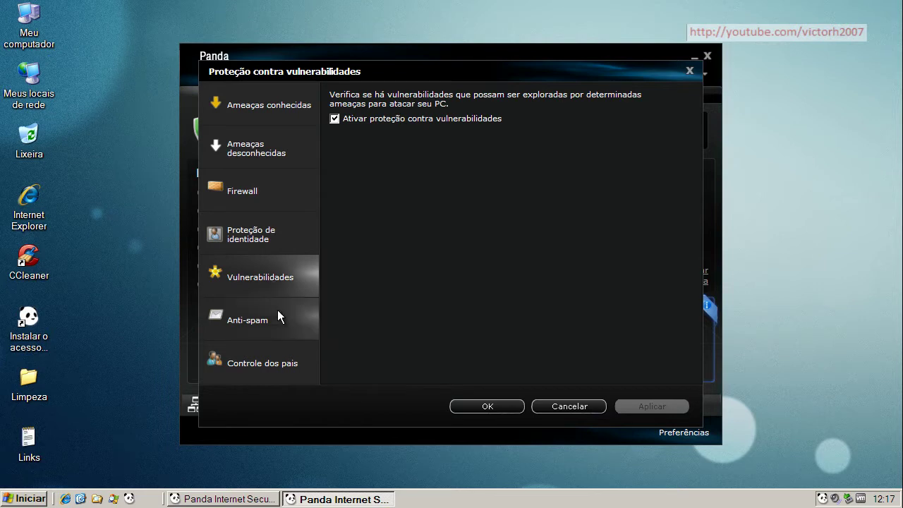
{"action": "left_click", "coordinate": [276, 311]}
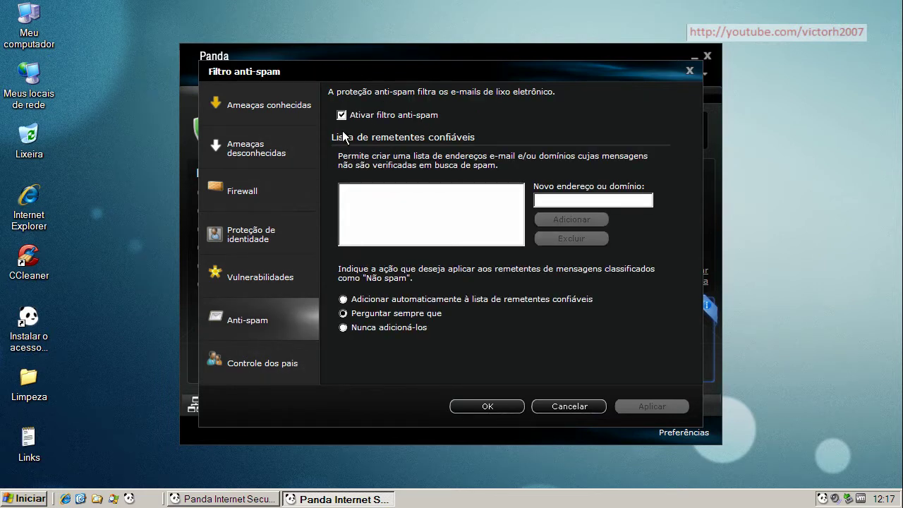
{"action": "left_click", "coordinate": [271, 375]}
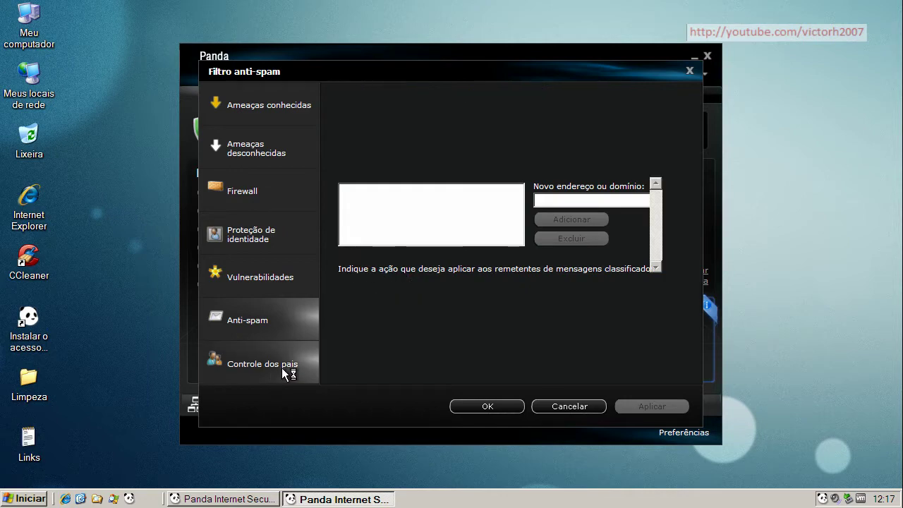
{"action": "left_click", "coordinate": [559, 406]}
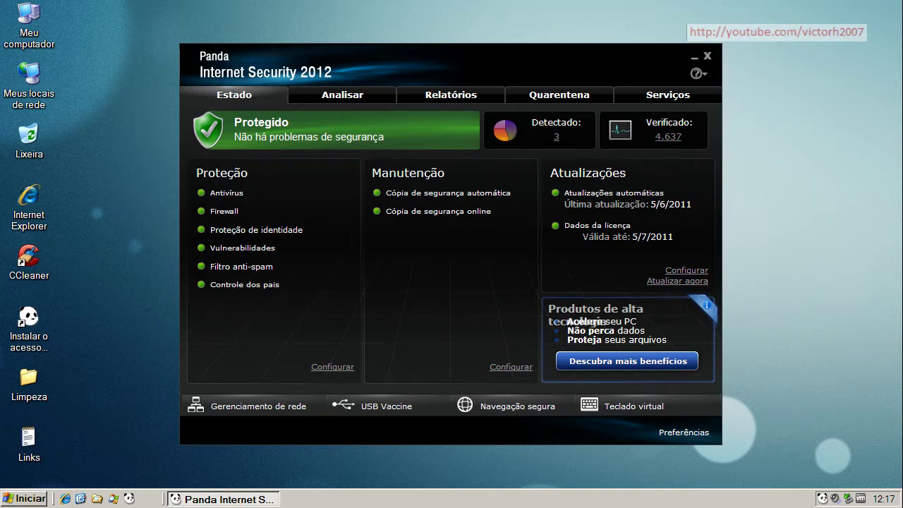
Run the update assistant to check for new updates, exit it and close the Panda Internet Security 2012 window.
{"action": "left_click", "coordinate": [679, 283]}
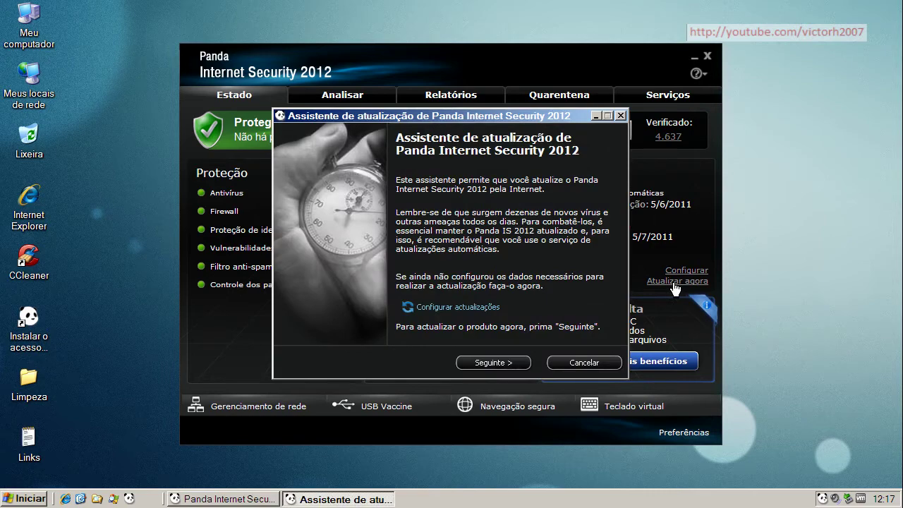
{"action": "left_click", "coordinate": [496, 362]}
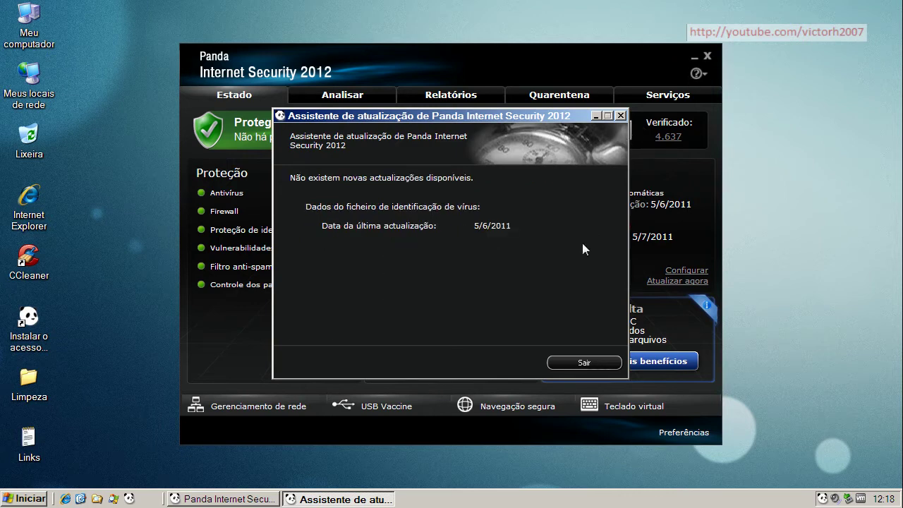
{"action": "left_click", "coordinate": [584, 363]}
{"action": "left_click", "coordinate": [709, 55]}
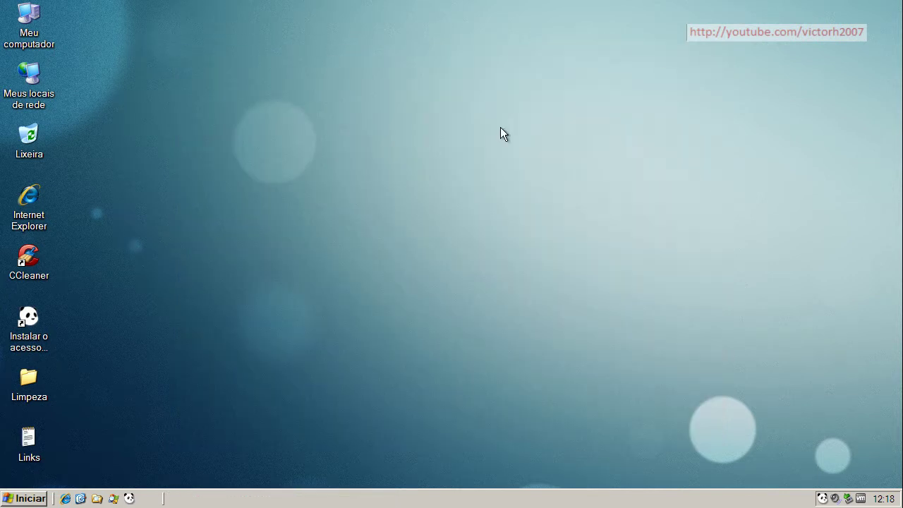
Open Process Explorer, examine the running Panda Security processes from PSHost.exe to WebProxy.exe and their memory use, and minimize it.
{"action": "left_click", "coordinate": [114, 498]}
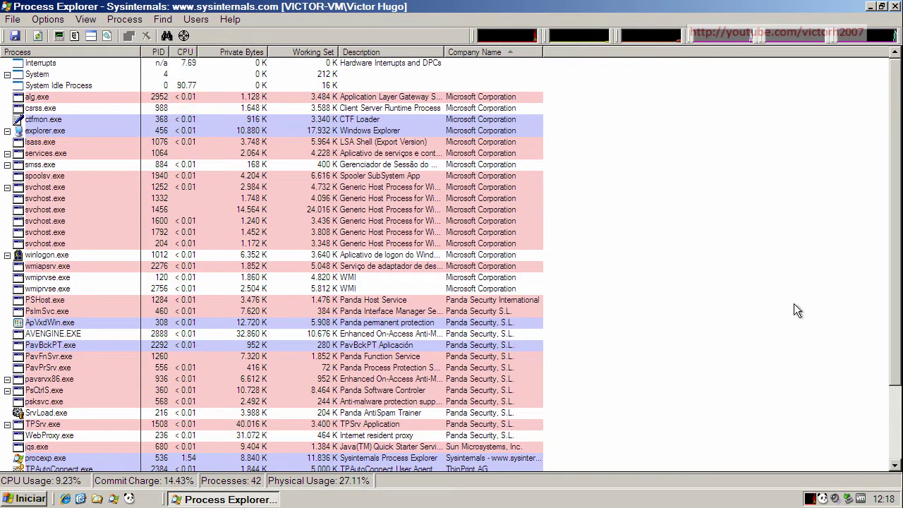
{"action": "left_click_drag", "start_coordinate": [897, 277], "coordinate": [898, 325]}
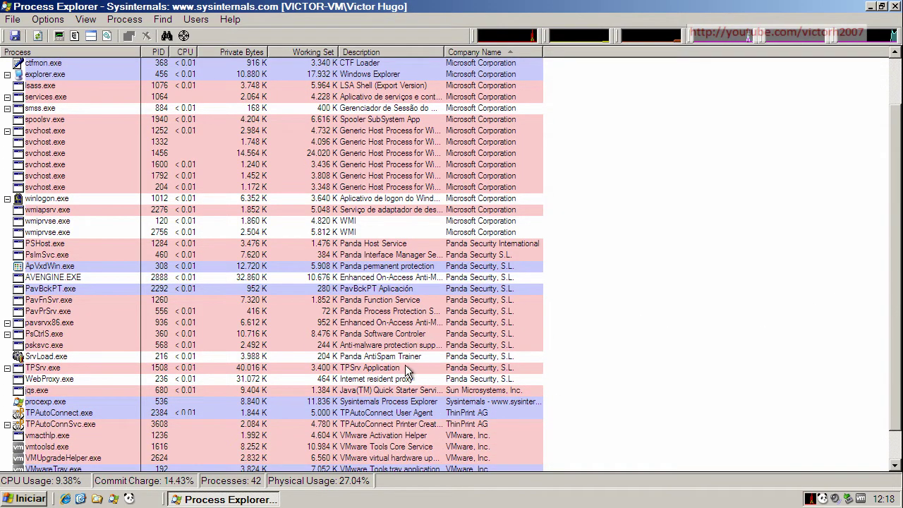
{"action": "left_click", "coordinate": [386, 379]}
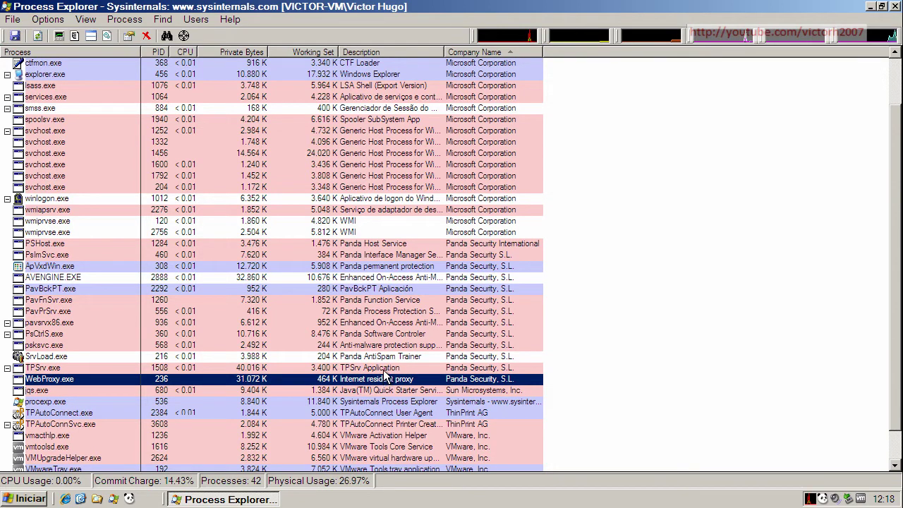
{"action": "left_click", "coordinate": [386, 368]}
{"action": "left_click", "coordinate": [389, 357]}
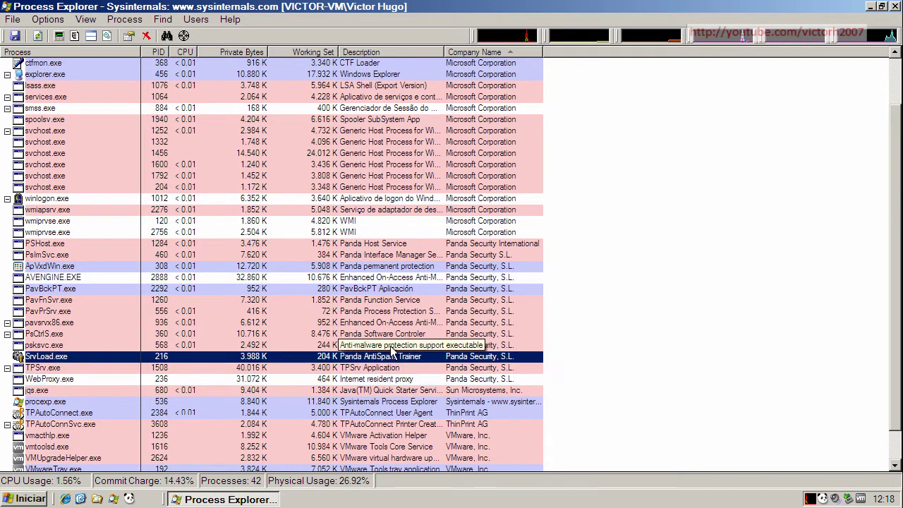
{"action": "left_click", "coordinate": [393, 345]}
{"action": "left_click", "coordinate": [392, 334]}
{"action": "left_click", "coordinate": [394, 323]}
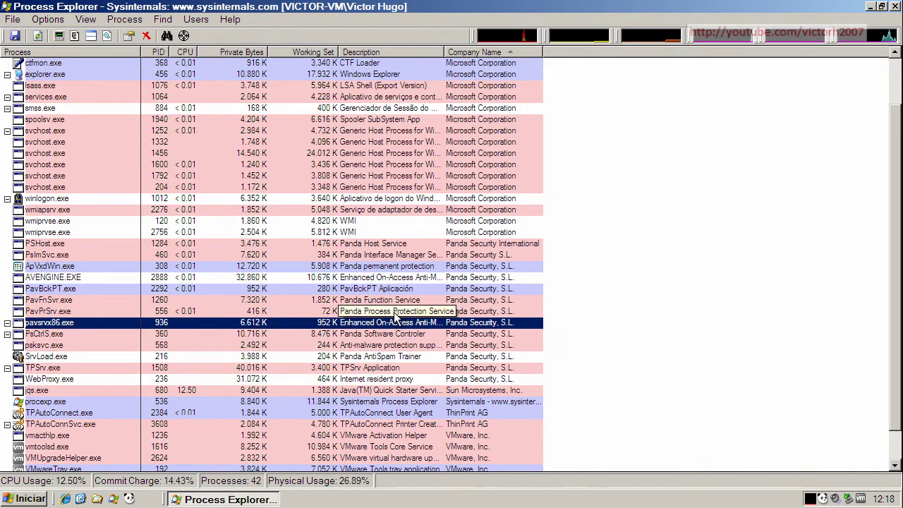
{"action": "left_click", "coordinate": [395, 311]}
{"action": "left_click", "coordinate": [395, 300]}
{"action": "left_click", "coordinate": [395, 289]}
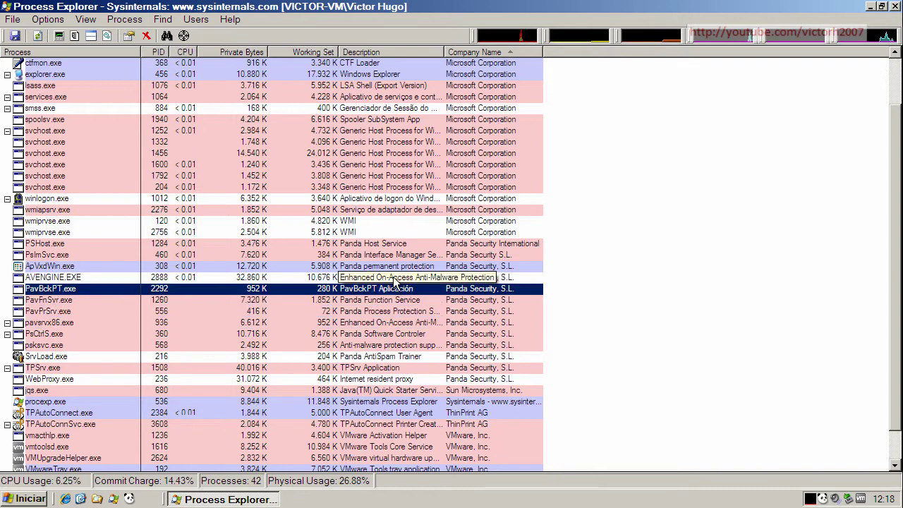
{"action": "left_click", "coordinate": [395, 277]}
{"action": "left_click", "coordinate": [396, 266]}
{"action": "left_click", "coordinate": [398, 255]}
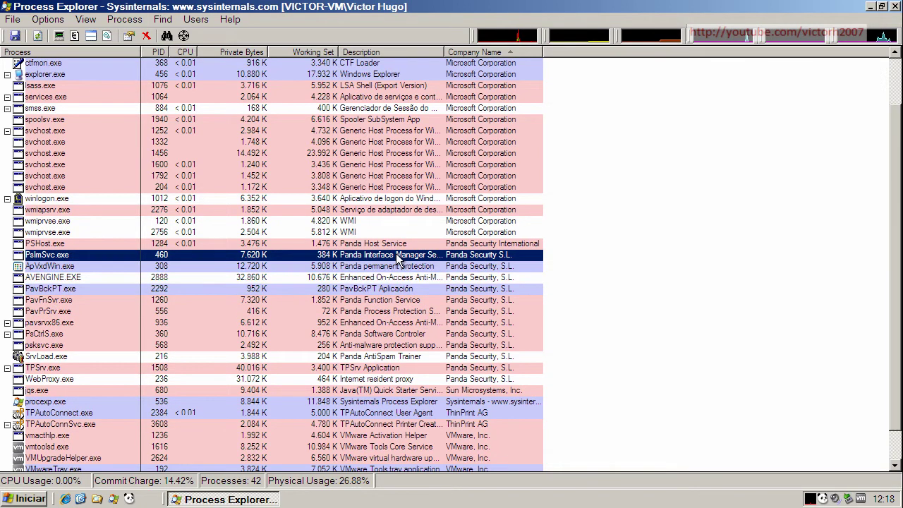
{"action": "left_click", "coordinate": [399, 247]}
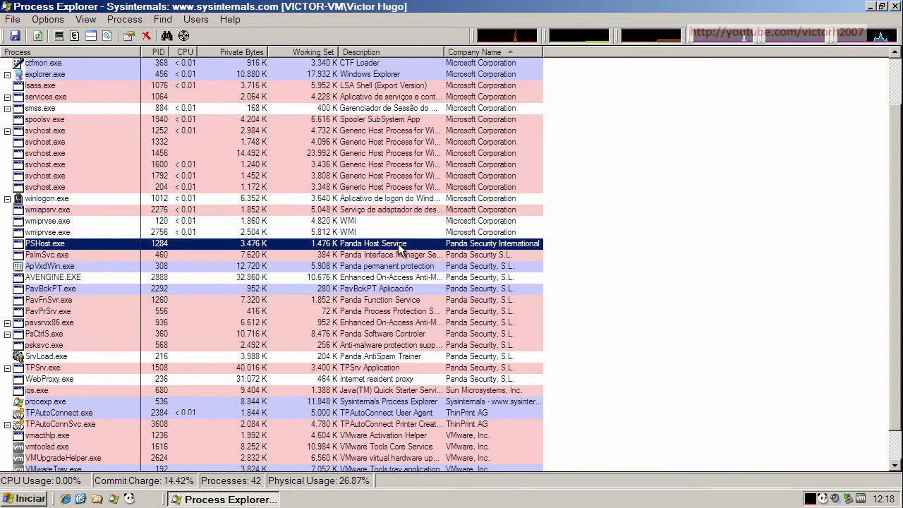
{"action": "left_click", "coordinate": [399, 259]}
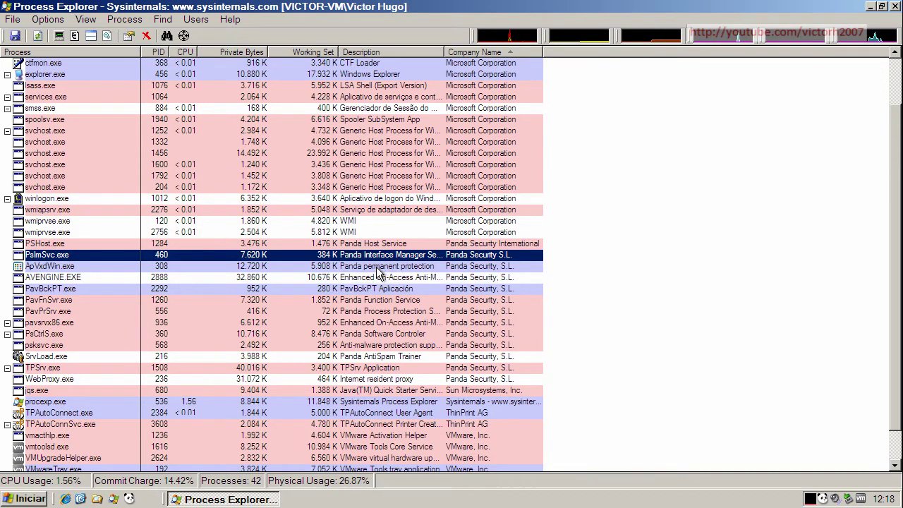
{"action": "left_click", "coordinate": [377, 266]}
{"action": "left_click", "coordinate": [380, 278]}
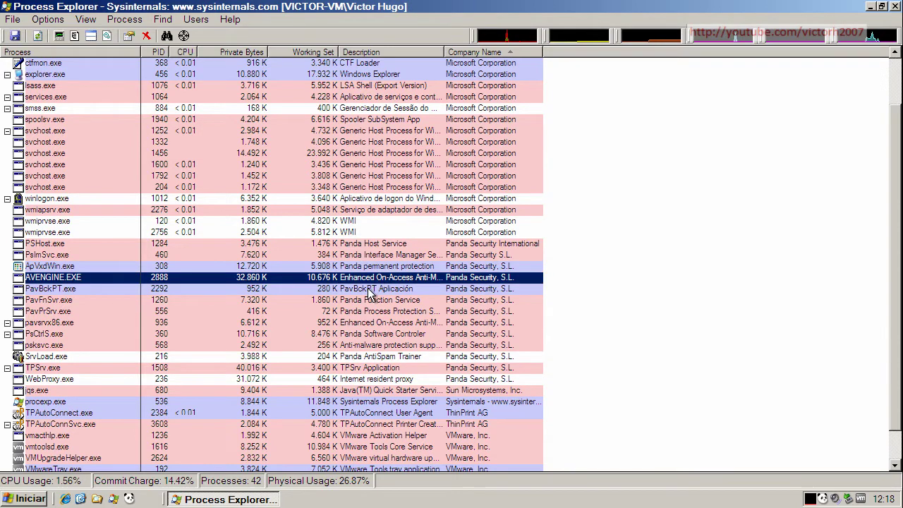
{"action": "left_click", "coordinate": [368, 289]}
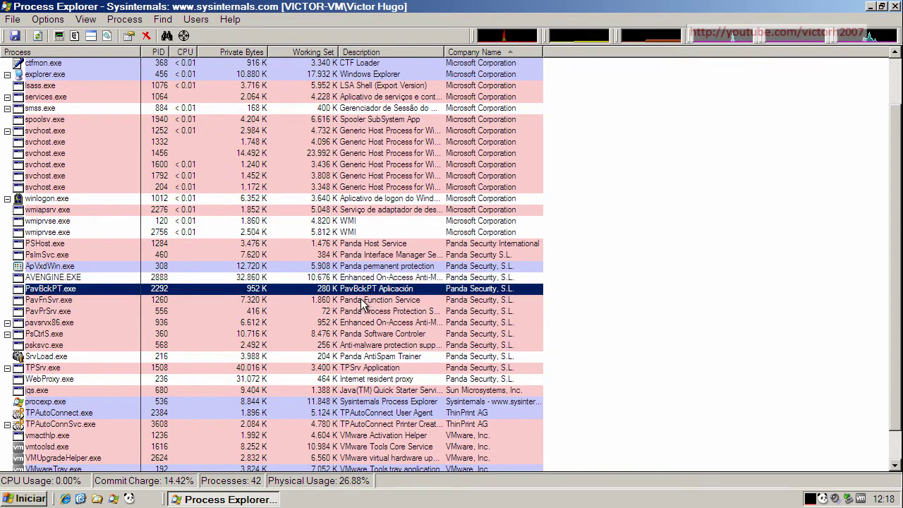
{"action": "left_click", "coordinate": [361, 299]}
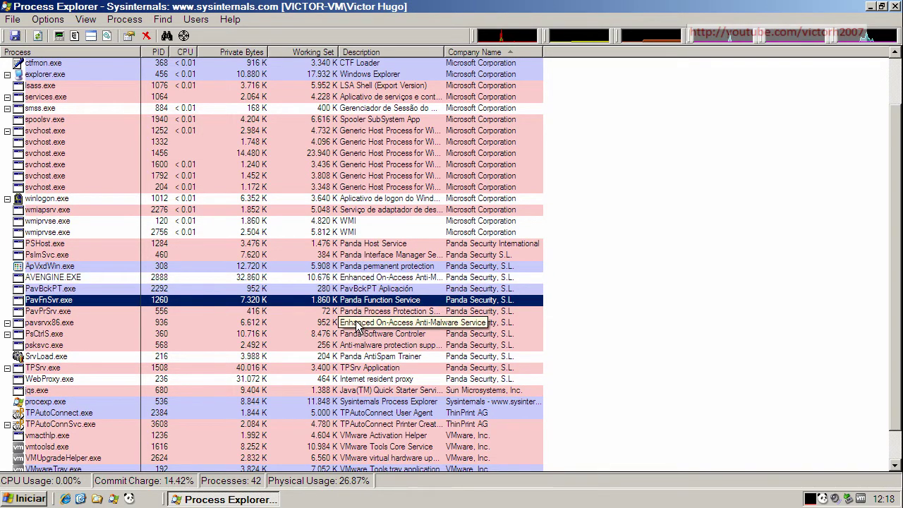
{"action": "left_click", "coordinate": [357, 324]}
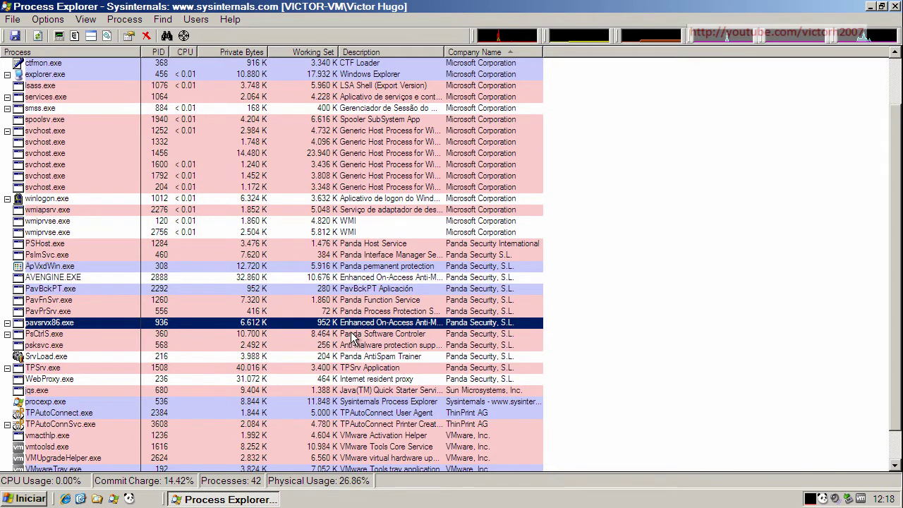
{"action": "left_click", "coordinate": [350, 334]}
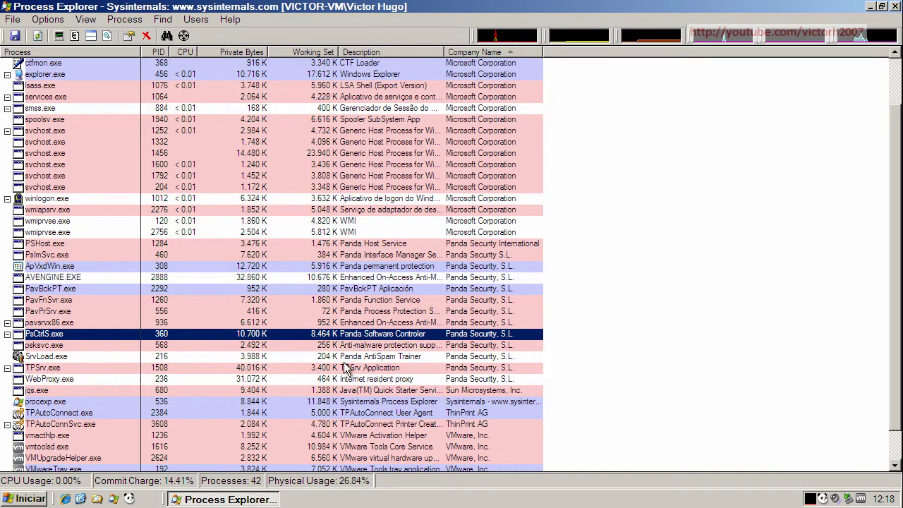
{"action": "left_click", "coordinate": [345, 370]}
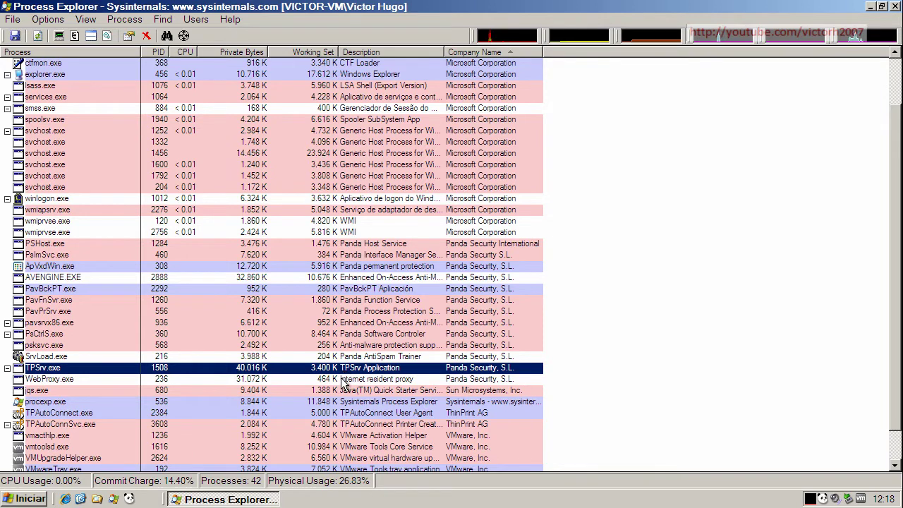
{"action": "left_click", "coordinate": [344, 381]}
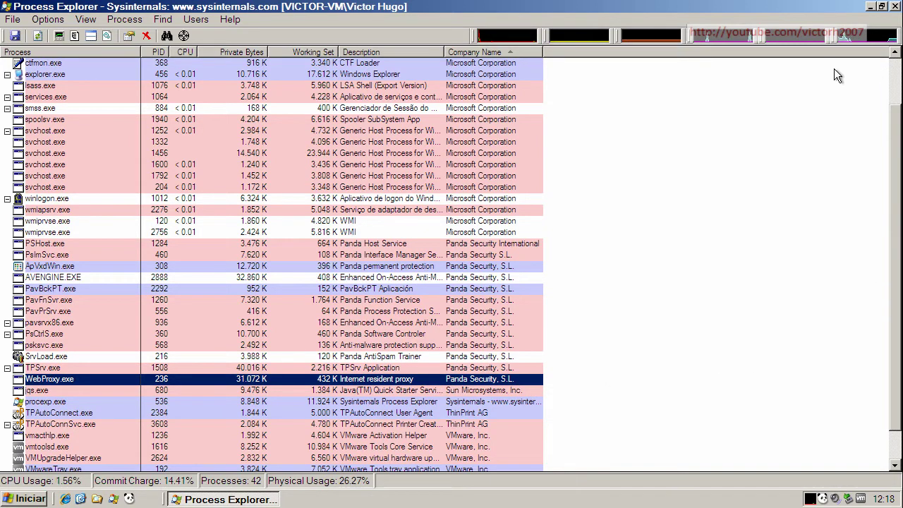
{"action": "left_click", "coordinate": [870, 6]}
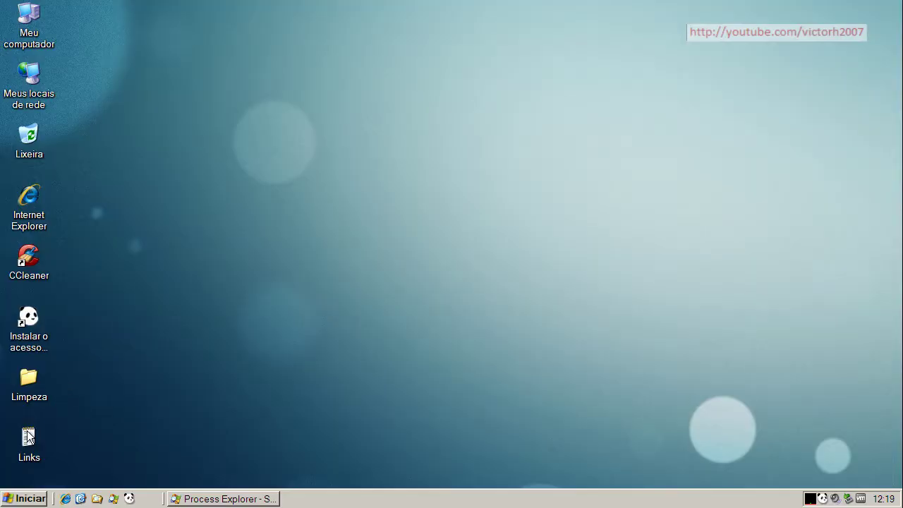
Open the Links text file on the desktop, copy the first harmful link, ending in vplaylink.info/dl/?d=videoplay-to.com, and minimize Notepad.
{"action": "double_click", "coordinate": [29, 435]}
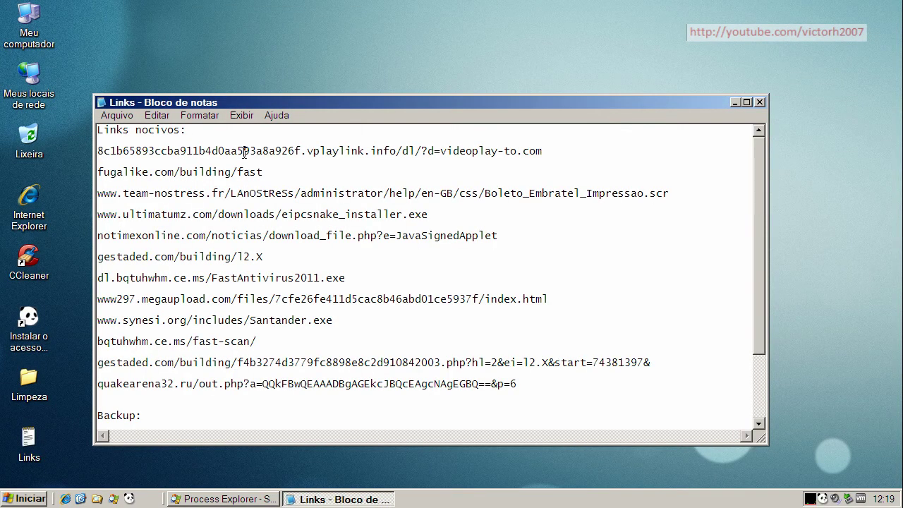
{"action": "double_click", "coordinate": [244, 153]}
{"action": "right_click", "coordinate": [244, 152]}
{"action": "left_click", "coordinate": [275, 196]}
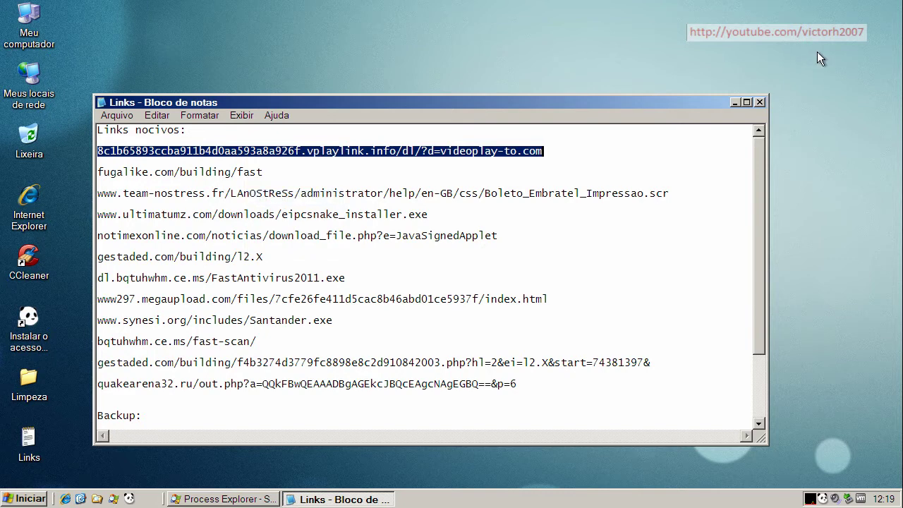
{"action": "left_click", "coordinate": [734, 102]}
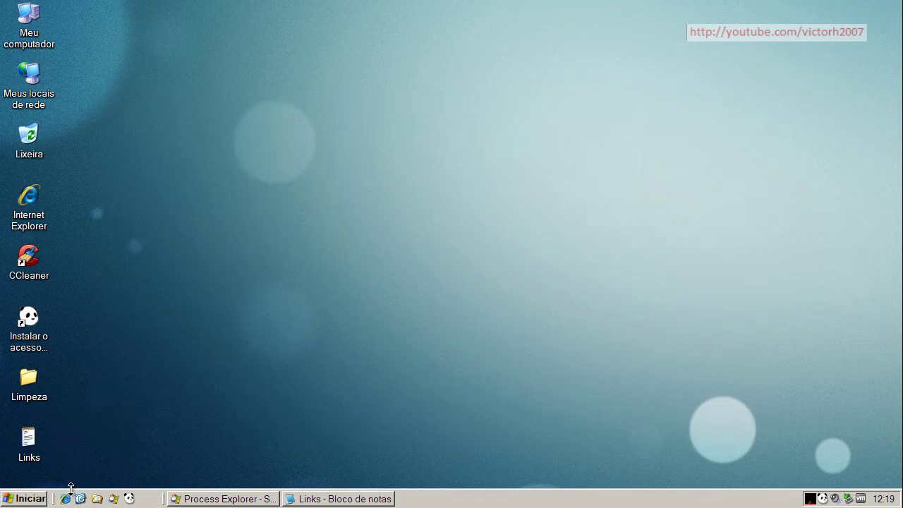
Open Internet Explorer maximized, load the copied link ending in vplaylink.info/dl/?d=videoplay-to.com, and return to the Google home page.
{"action": "left_click", "coordinate": [64, 498]}
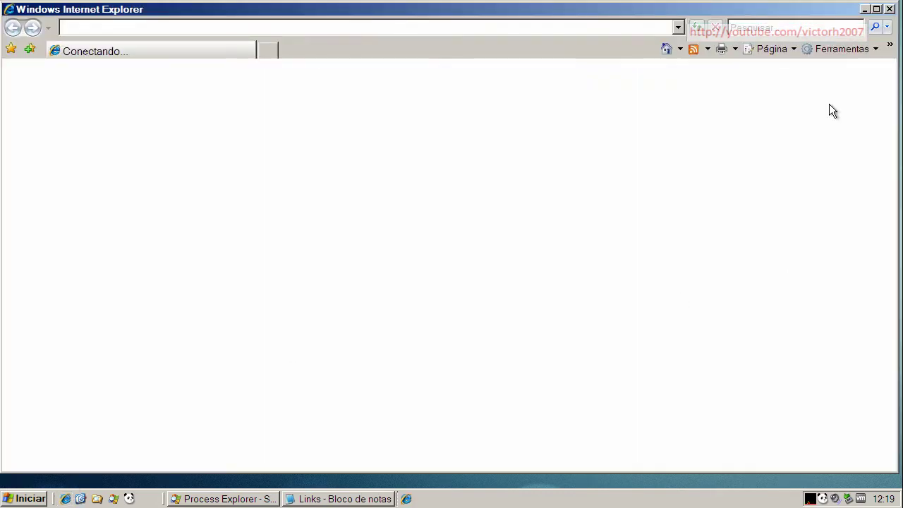
{"action": "left_click", "coordinate": [879, 10]}
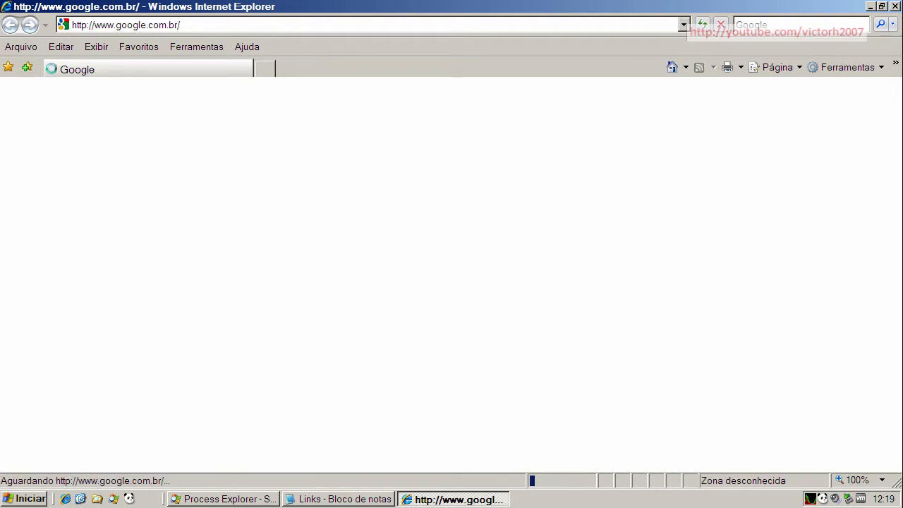
{"action": "left_click", "coordinate": [162, 24]}
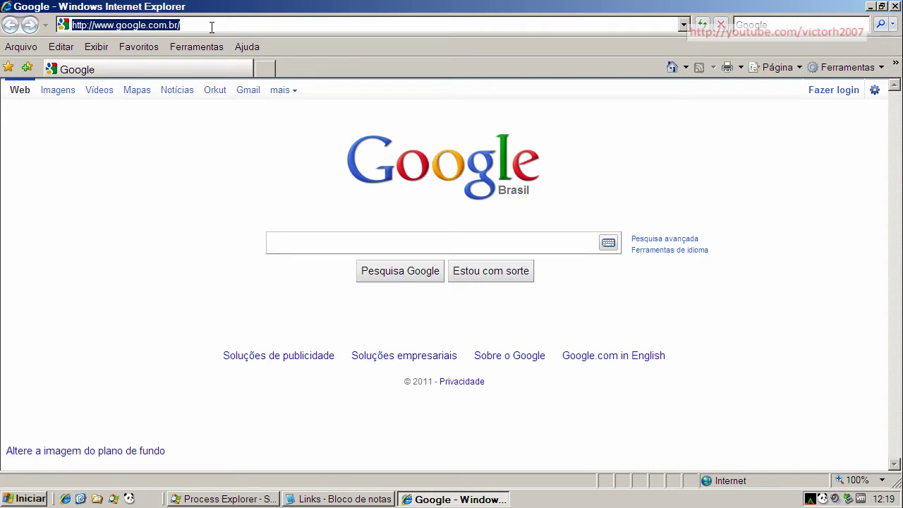
{"action": "key", "text": "ctrl+v"}
{"action": "key", "text": "Return"}
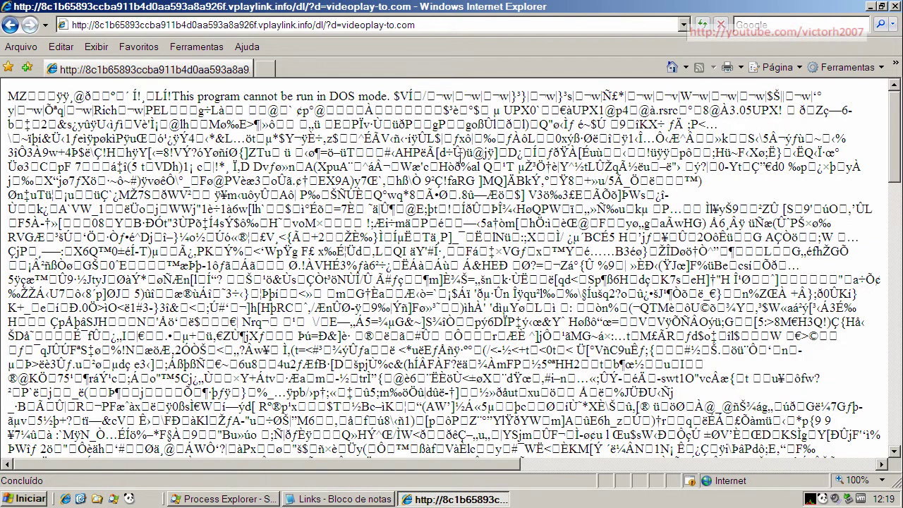
{"action": "left_click", "coordinate": [672, 67]}
Copy fugalike.com/building/fast from the Links file, load it in Internet Explorer, and return to the home page.
{"action": "left_click", "coordinate": [346, 499]}
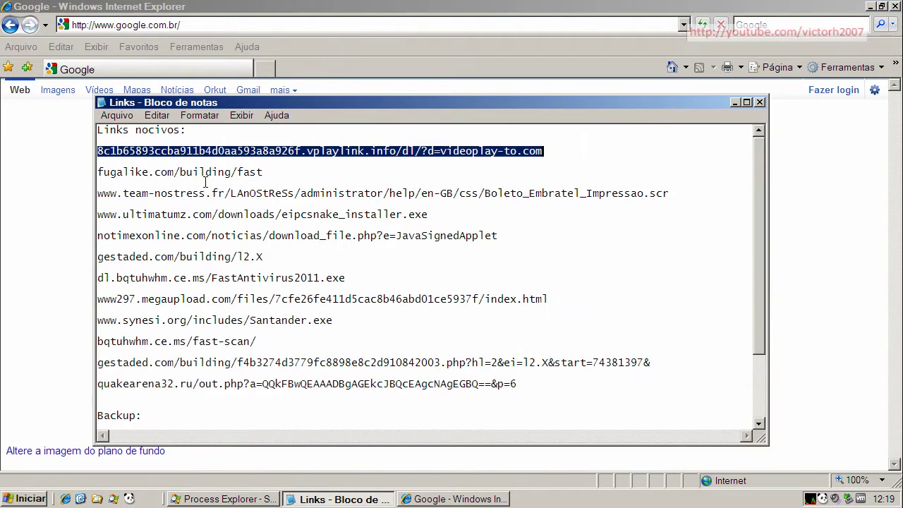
{"action": "left_click", "coordinate": [207, 172]}
{"action": "double_click", "coordinate": [207, 172]}
{"action": "right_click", "coordinate": [206, 172]}
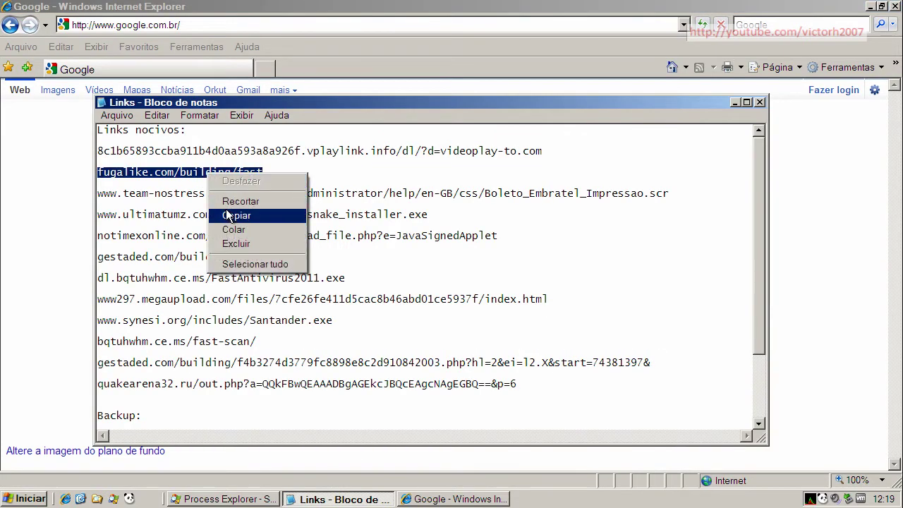
{"action": "left_click", "coordinate": [231, 216]}
{"action": "left_click", "coordinate": [130, 24]}
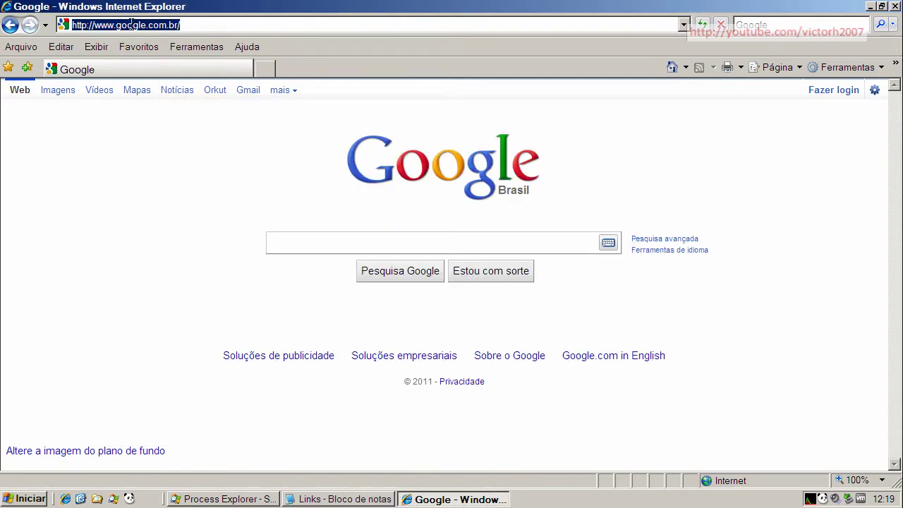
{"action": "key", "text": "ctrl+v"}
{"action": "key", "text": "Return"}
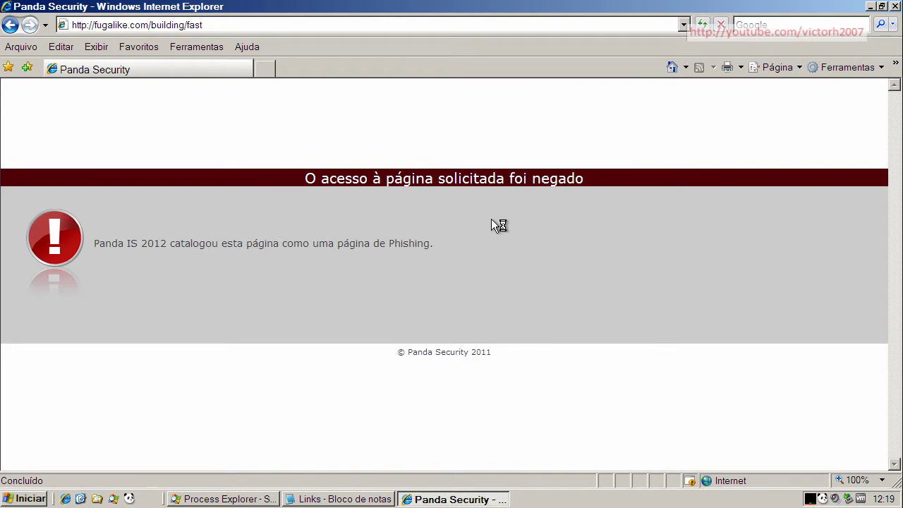
{"action": "left_click", "coordinate": [673, 68]}
{"action": "left_click", "coordinate": [325, 498]}
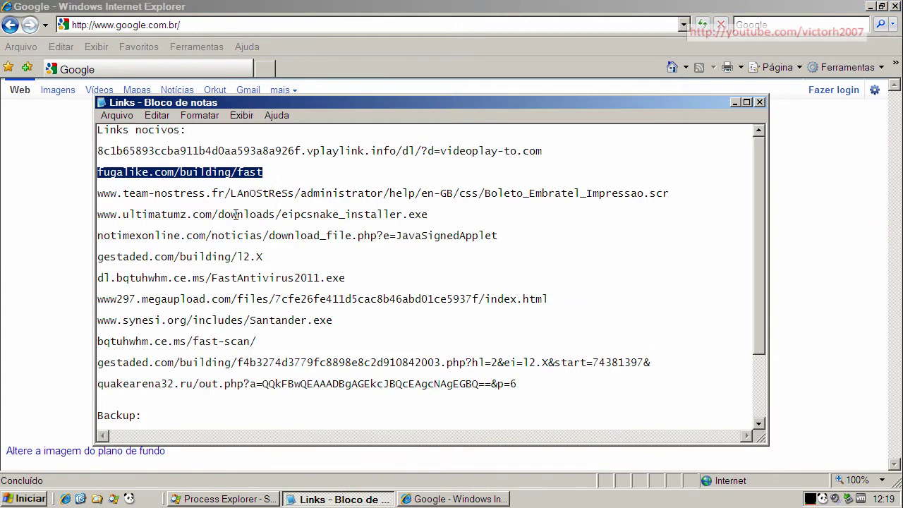
{"action": "double_click", "coordinate": [234, 193]}
{"action": "right_click", "coordinate": [234, 193]}
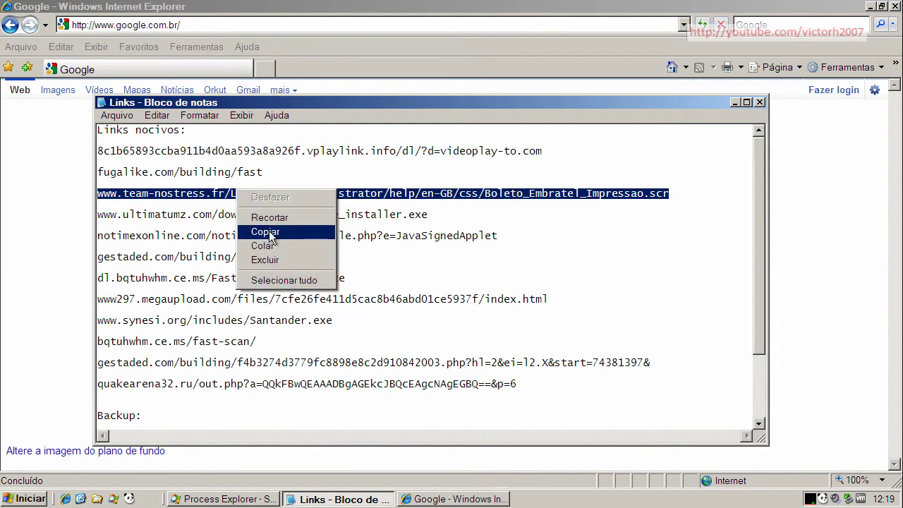
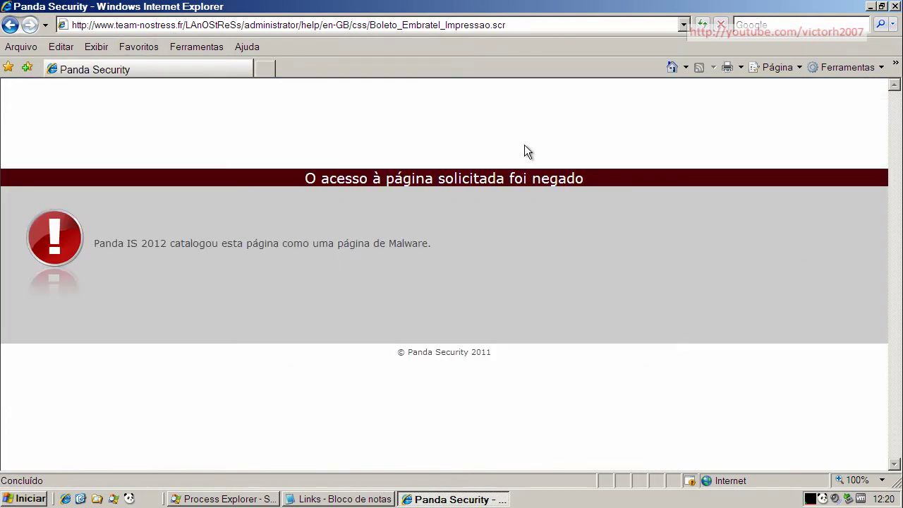
{"action": "left_click", "coordinate": [676, 67]}
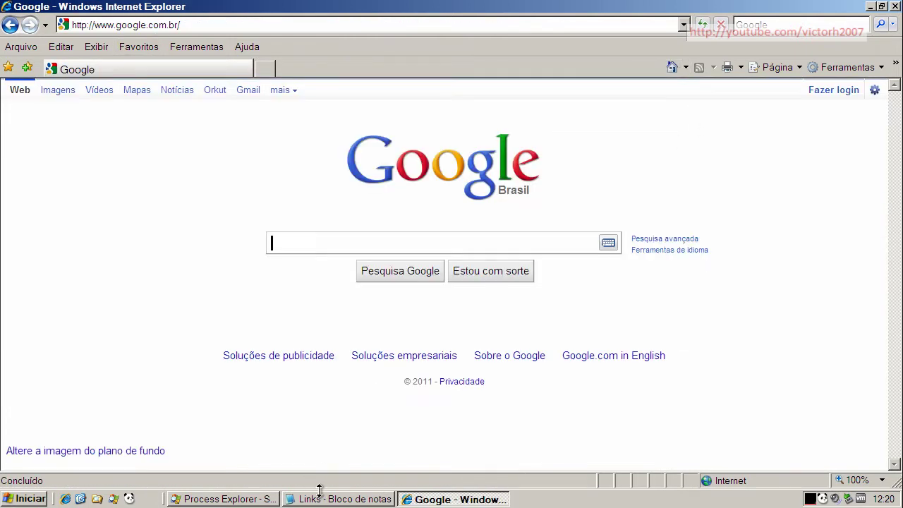
{"action": "left_click", "coordinate": [323, 499]}
{"action": "double_click", "coordinate": [209, 215]}
{"action": "right_click", "coordinate": [210, 212]}
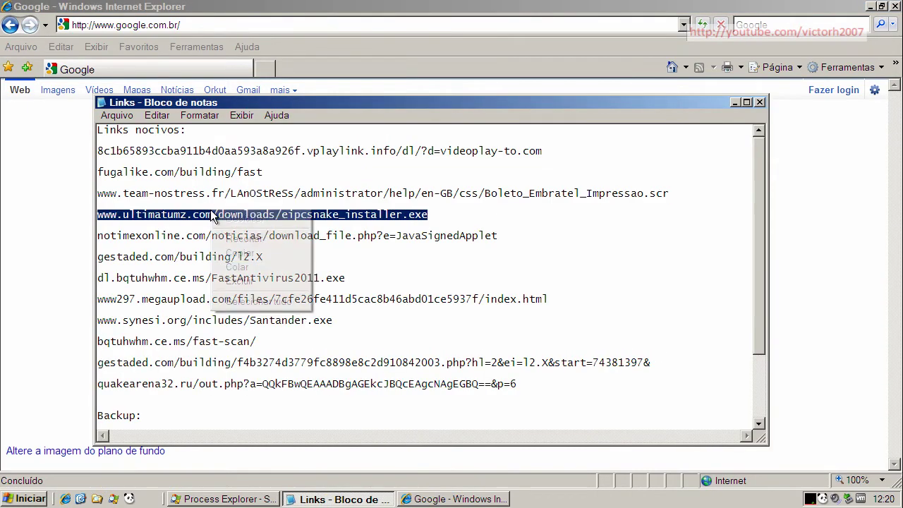
{"action": "left_click", "coordinate": [240, 252]}
{"action": "left_click", "coordinate": [150, 27]}
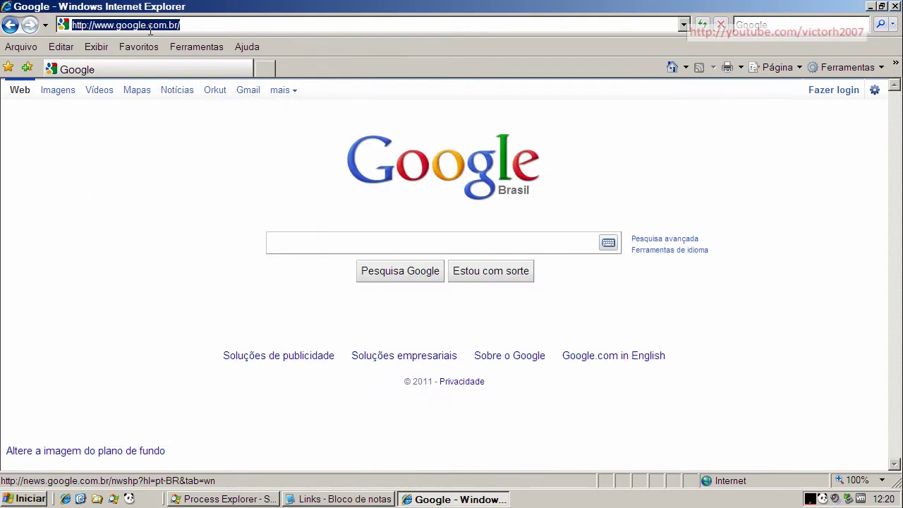
{"action": "key", "text": "ctrl+v"}
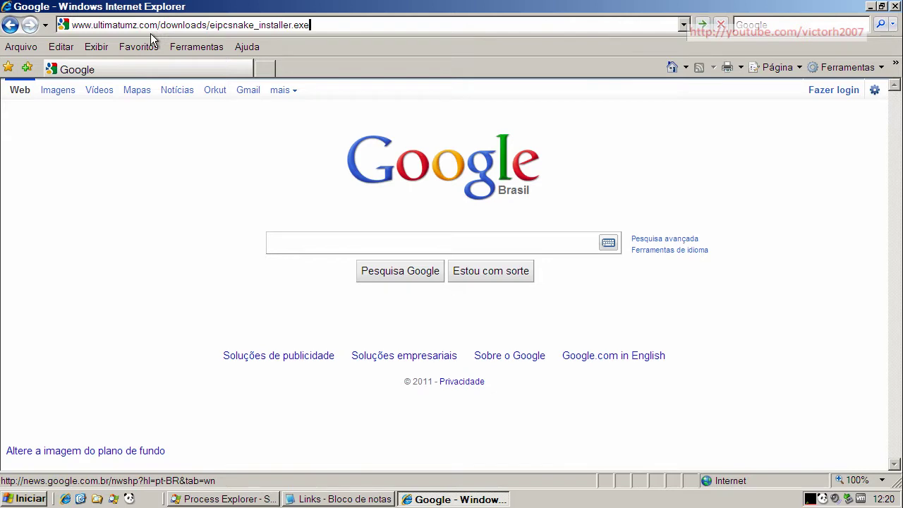
{"action": "key", "text": "Return"}
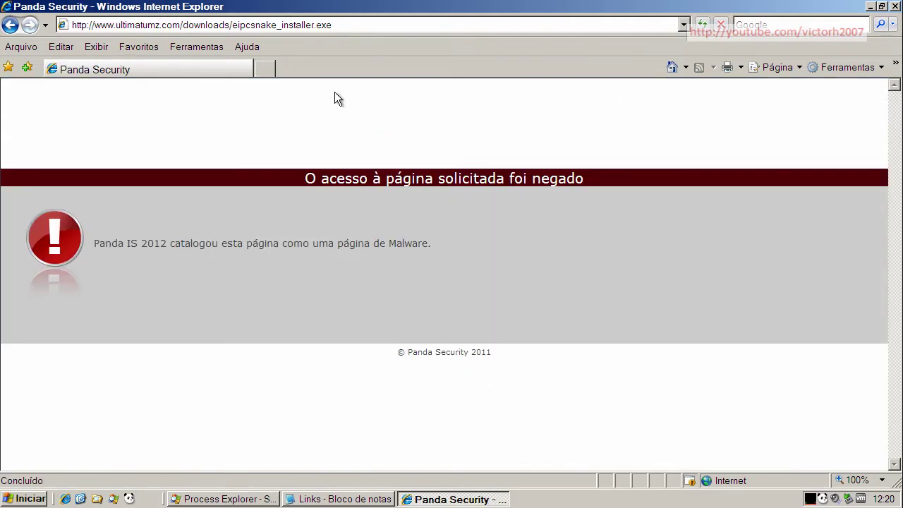
{"action": "left_click", "coordinate": [673, 67]}
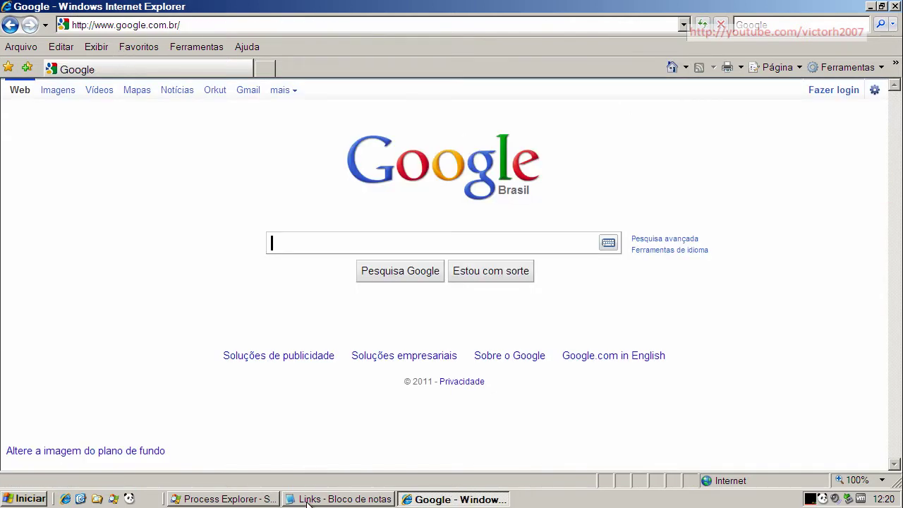
Copy notimexonline.com/noticias/download_file.php?e=JavaSignedApplet from the Links file, load it in the browser, and return to the home page.
{"action": "left_click", "coordinate": [314, 499]}
{"action": "double_click", "coordinate": [200, 232]}
{"action": "right_click", "coordinate": [201, 235]}
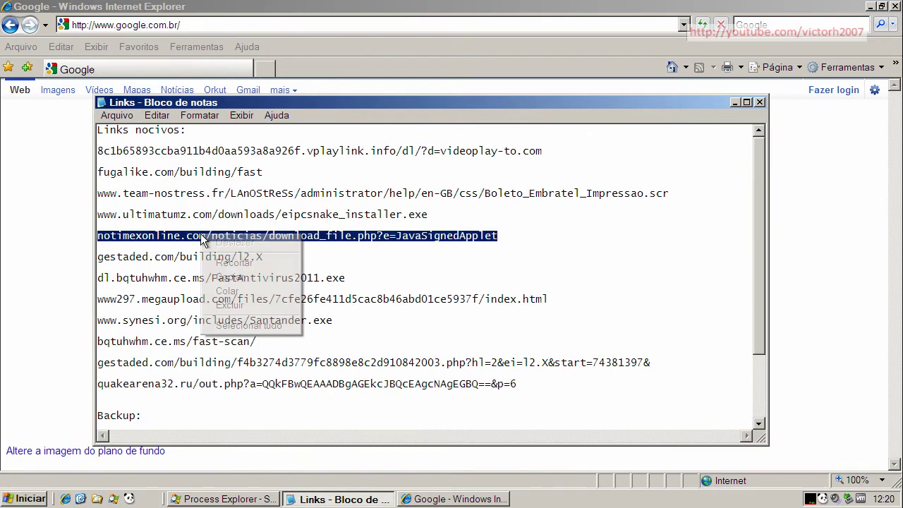
{"action": "left_click", "coordinate": [226, 277]}
{"action": "left_click", "coordinate": [145, 25]}
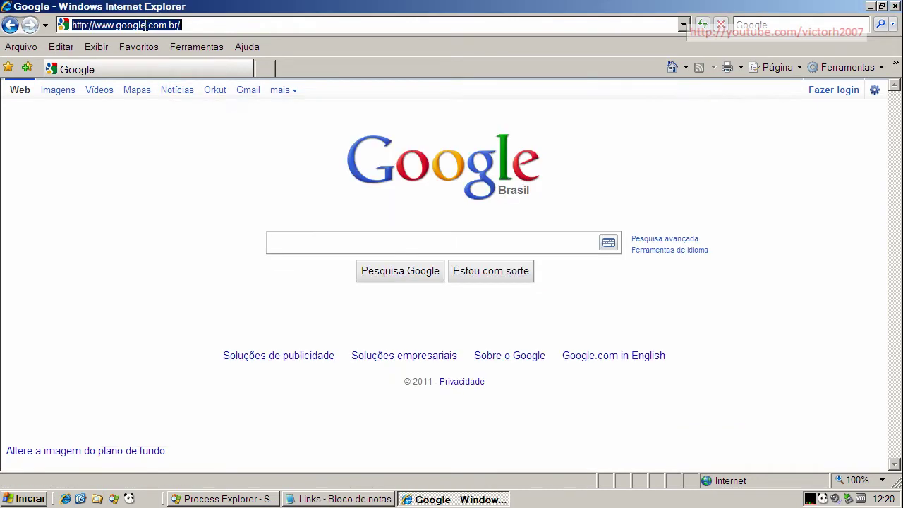
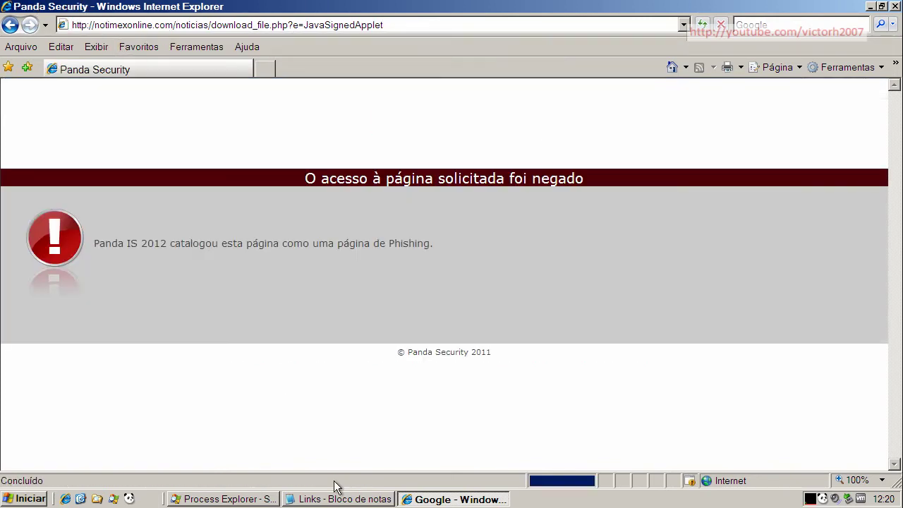
{"action": "left_click", "coordinate": [670, 68]}
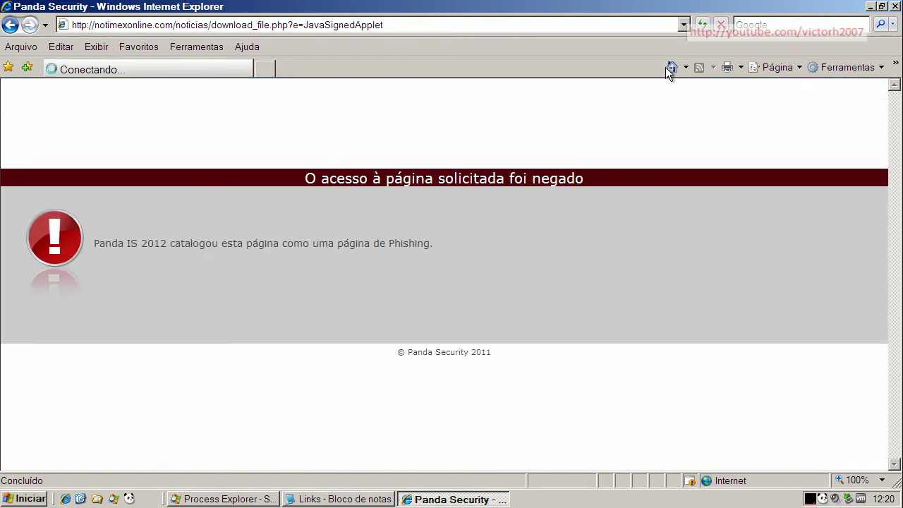
Copy gestaded.com/building/l2.X from the Links file, try to load it in the browser, and return to the home page.
{"action": "left_click", "coordinate": [337, 499]}
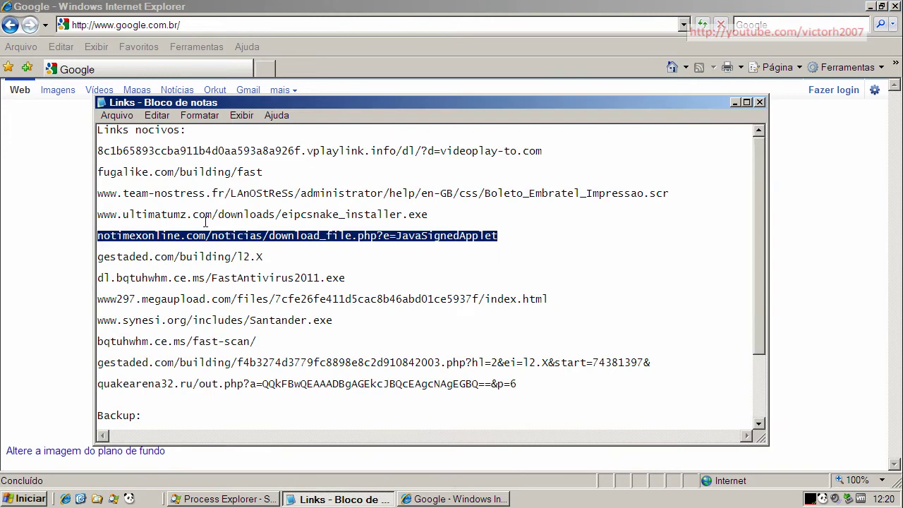
{"action": "left_click", "coordinate": [218, 257]}
{"action": "left_click_drag", "start_coordinate": [278, 256], "coordinate": [96, 257]}
{"action": "right_click", "coordinate": [193, 253]}
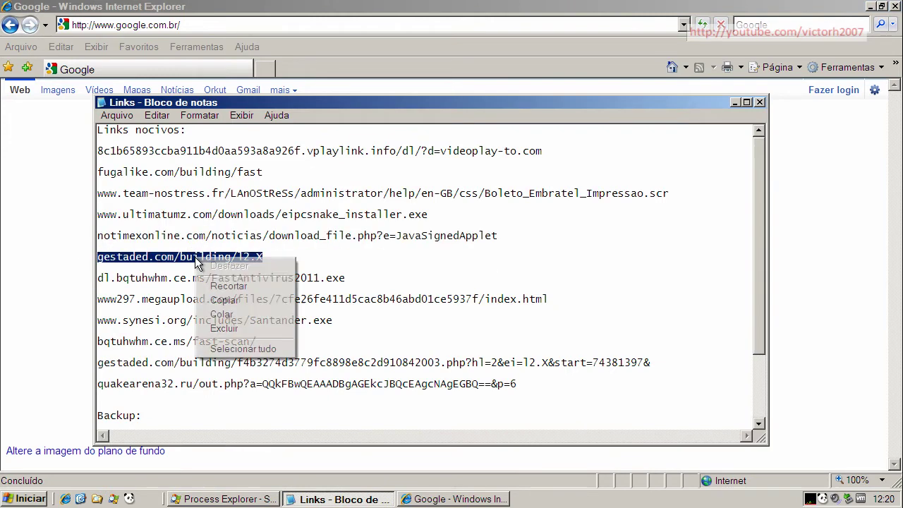
{"action": "left_click", "coordinate": [227, 301]}
{"action": "left_click", "coordinate": [163, 26]}
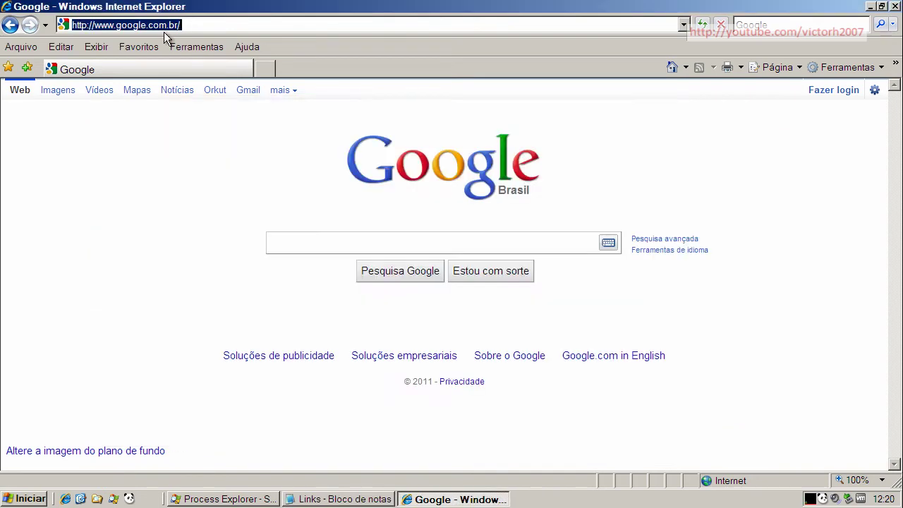
{"action": "key", "text": "ctrl+v"}
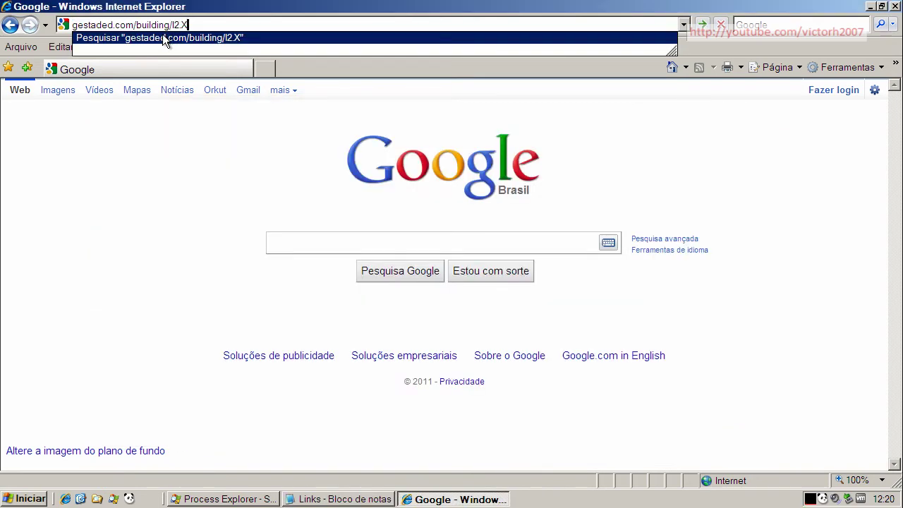
{"action": "key", "text": "Return"}
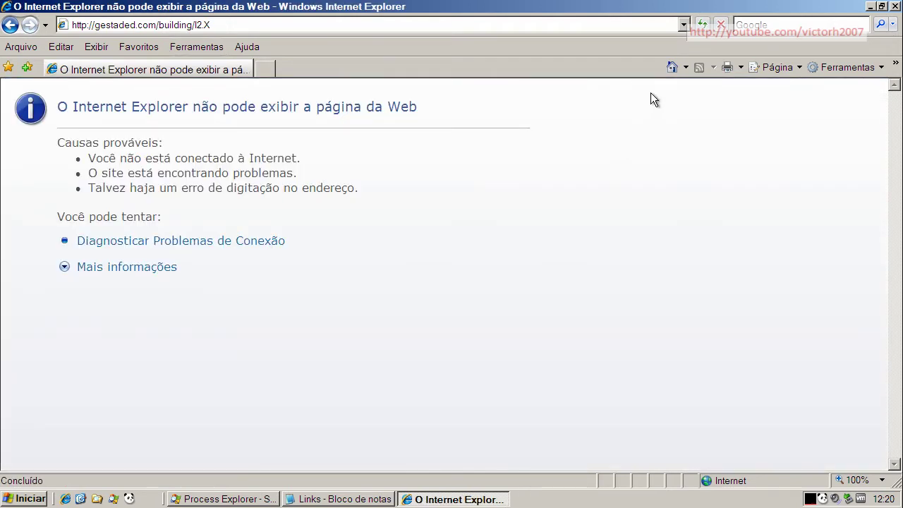
{"action": "left_click", "coordinate": [672, 66]}
Copy dl.bqtuhwhm.ce.ms/FastAntivirus2011.exe from the Links file, load it in the browser, and return to the home page.
{"action": "left_click", "coordinate": [293, 499]}
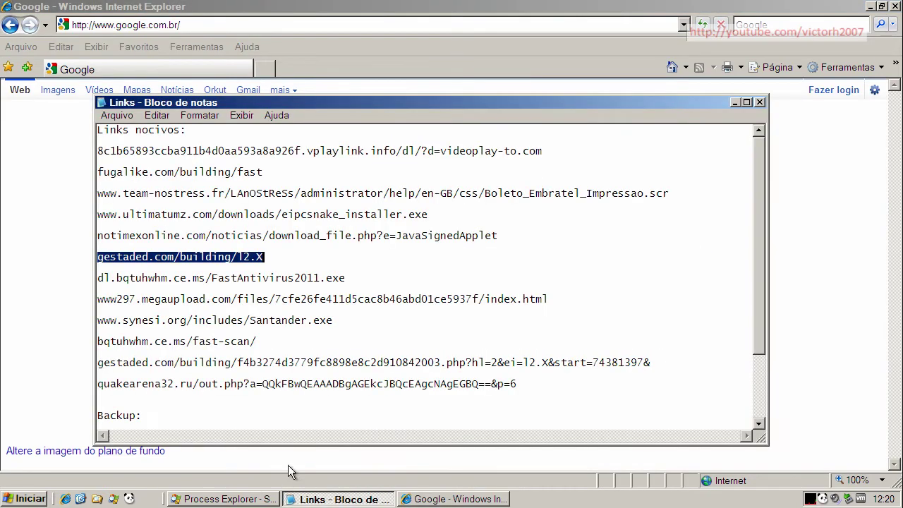
{"action": "double_click", "coordinate": [215, 278]}
{"action": "right_click", "coordinate": [218, 278]}
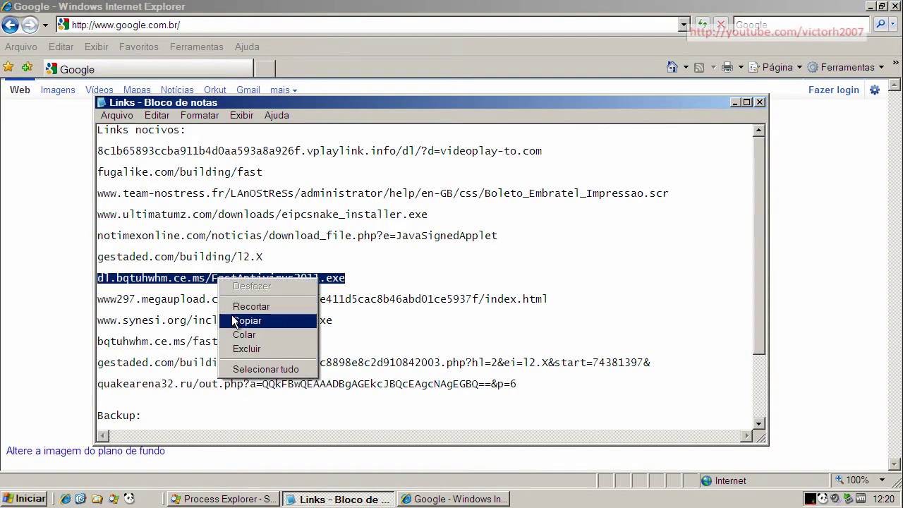
{"action": "left_click", "coordinate": [237, 321]}
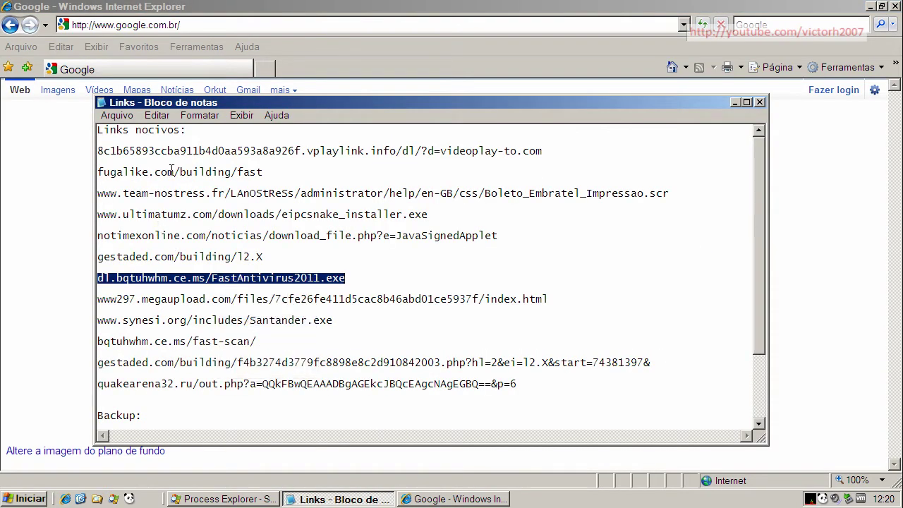
{"action": "left_click", "coordinate": [151, 27]}
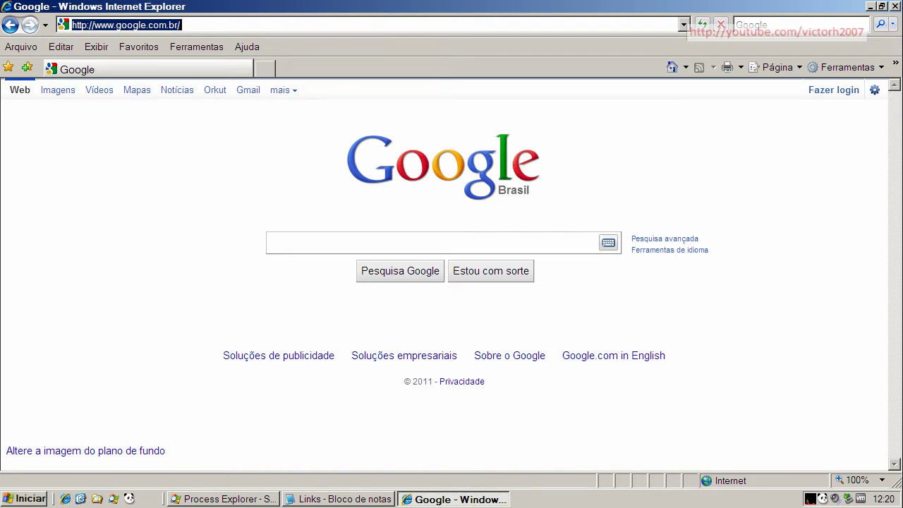
{"action": "right_click", "coordinate": [191, 27]}
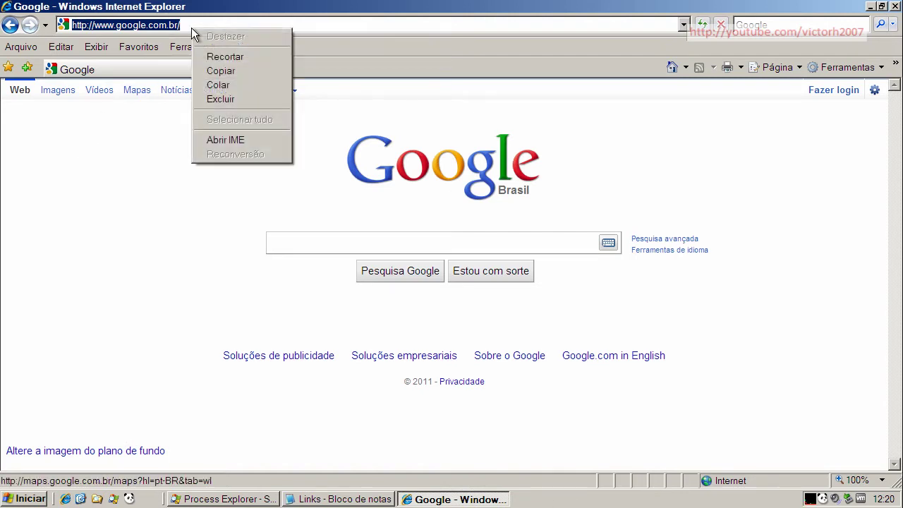
{"action": "left_click", "coordinate": [218, 81]}
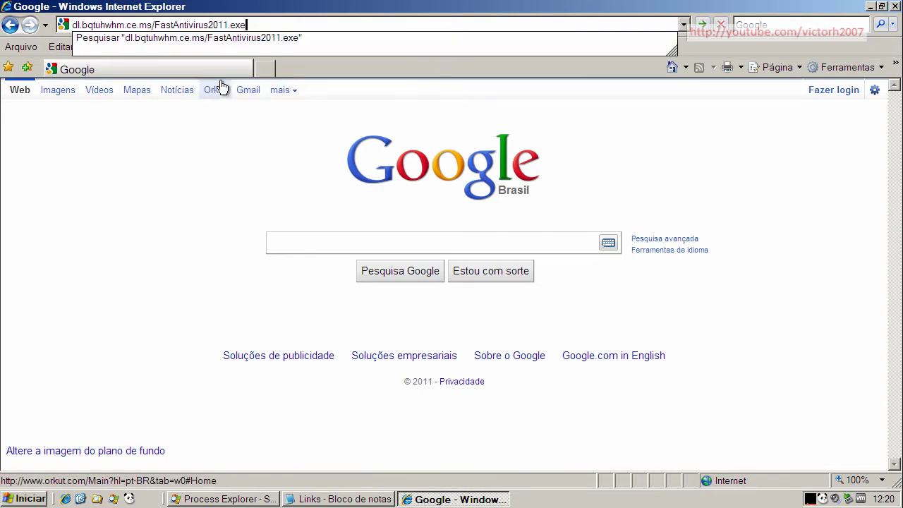
{"action": "key", "text": "Return"}
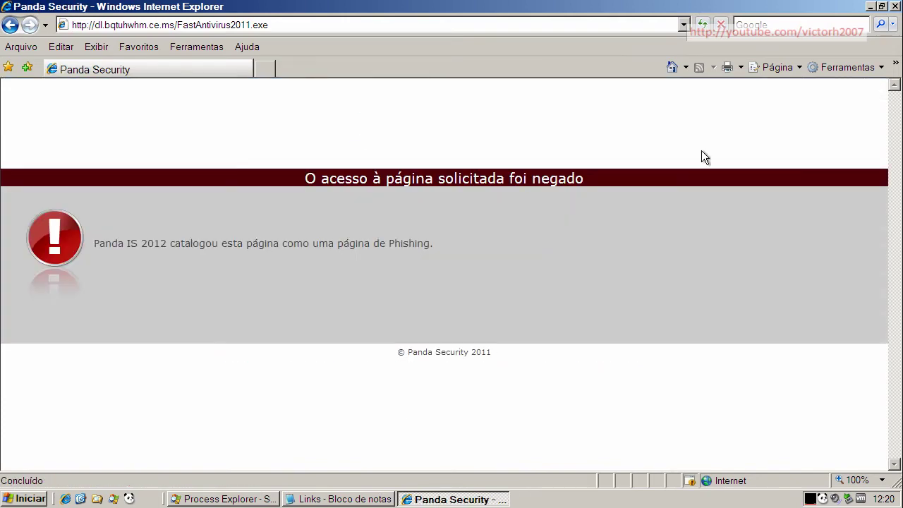
{"action": "left_click", "coordinate": [677, 67]}
Copy www297.megaupload.com/files/7cfe26fe411d5cac8b46abd01ce5937f/index.html from the Links file, load it in the browser, and return to the home page.
{"action": "left_click", "coordinate": [339, 499]}
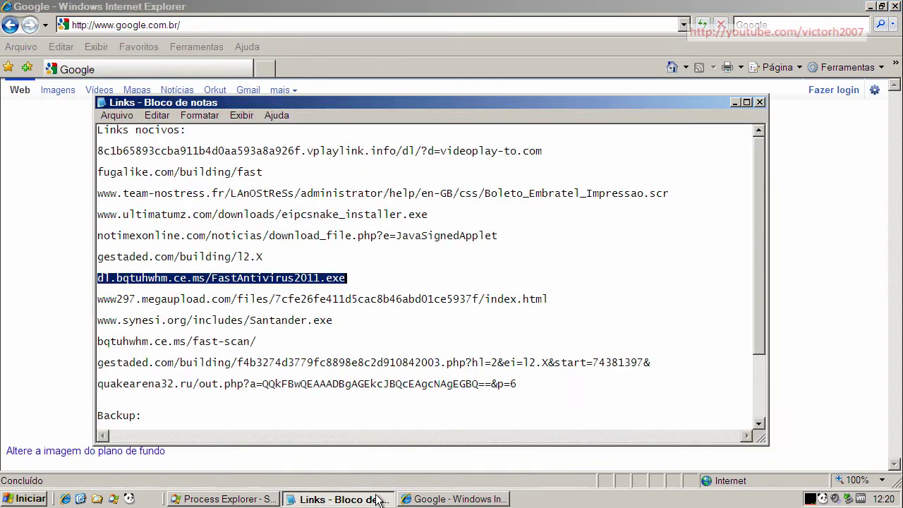
{"action": "double_click", "coordinate": [299, 300]}
{"action": "right_click", "coordinate": [302, 297]}
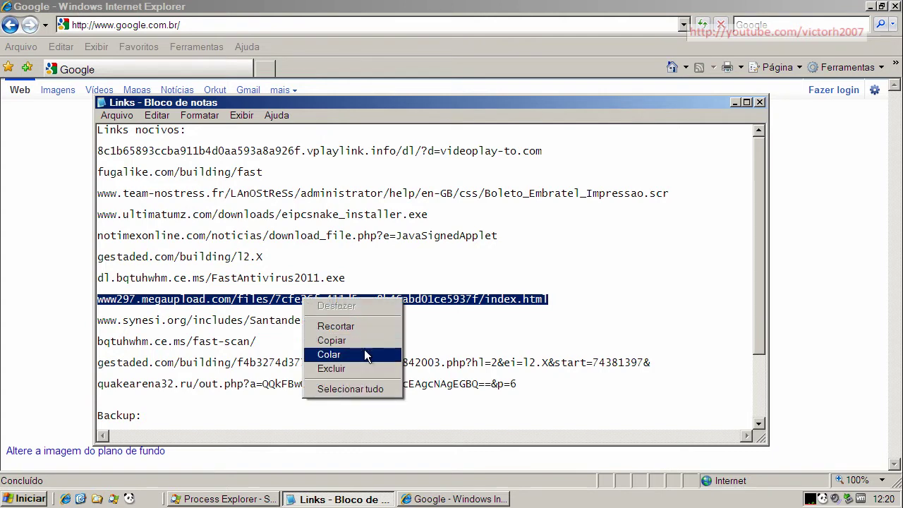
{"action": "left_click", "coordinate": [346, 341]}
{"action": "left_click", "coordinate": [215, 84]}
{"action": "left_click", "coordinate": [683, 24]}
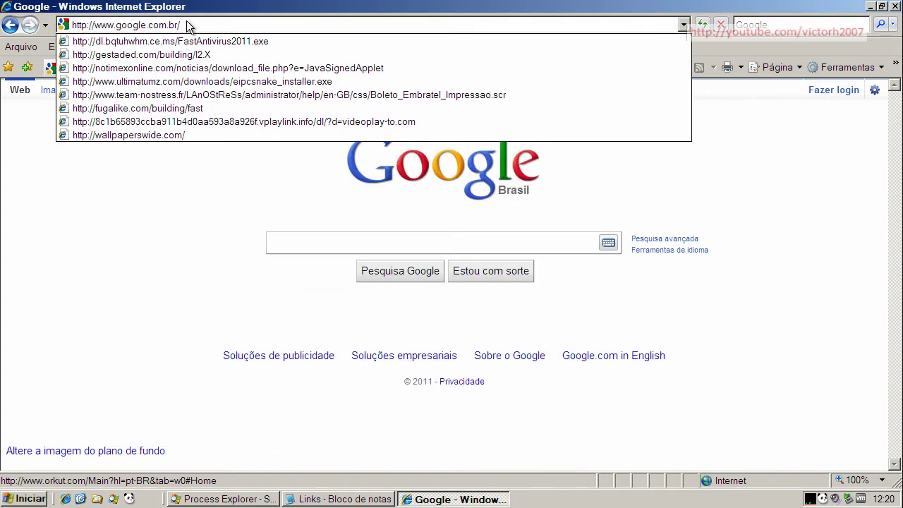
{"action": "left_click", "coordinate": [187, 24]}
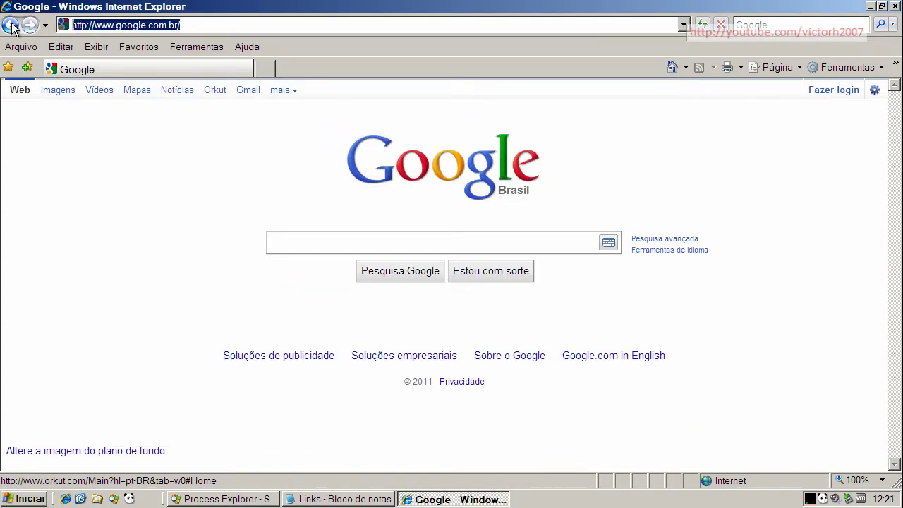
{"action": "key", "text": "ctrl+v"}
{"action": "key", "text": "Return"}
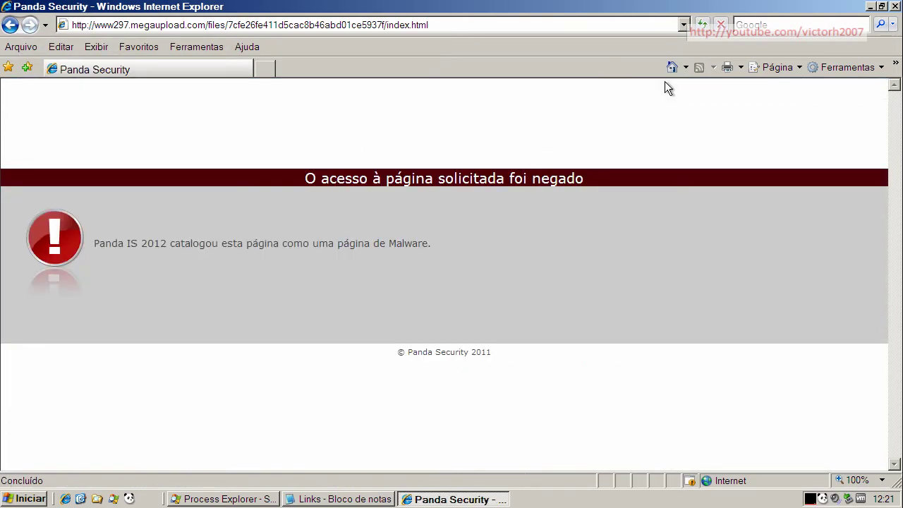
{"action": "left_click", "coordinate": [674, 66]}
{"action": "left_click", "coordinate": [357, 499]}
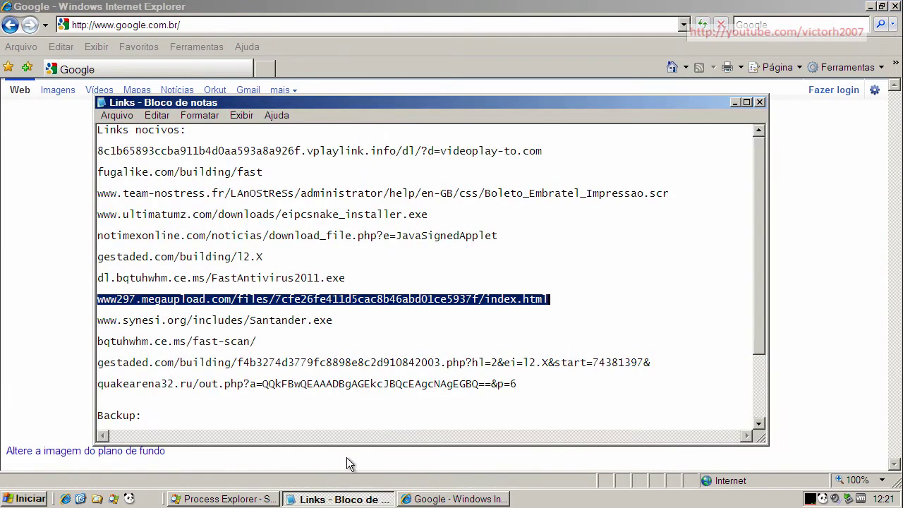
{"action": "double_click", "coordinate": [282, 322]}
{"action": "right_click", "coordinate": [281, 322]}
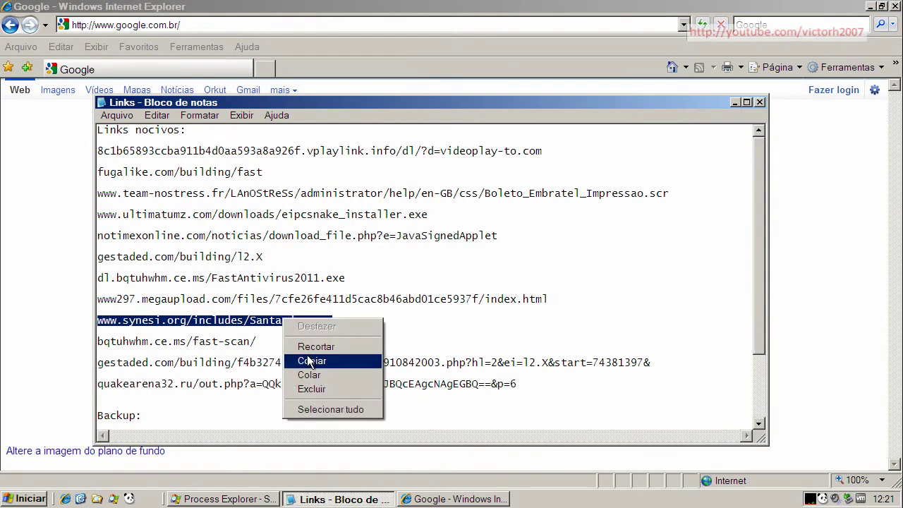
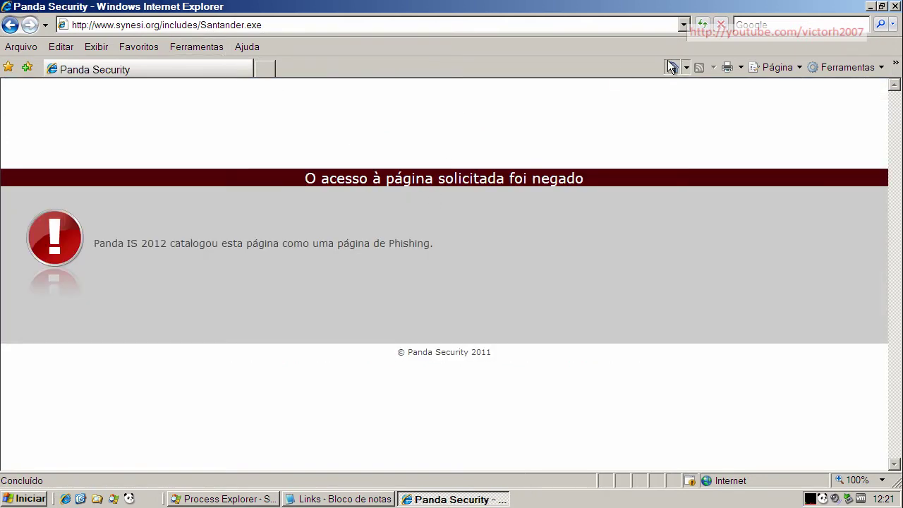
{"action": "left_click", "coordinate": [671, 67]}
Copy bqtuhwhm.ce.ms/fast-scan/ from the Links file, load it in the browser, and return to the home page.
{"action": "left_click", "coordinate": [332, 498]}
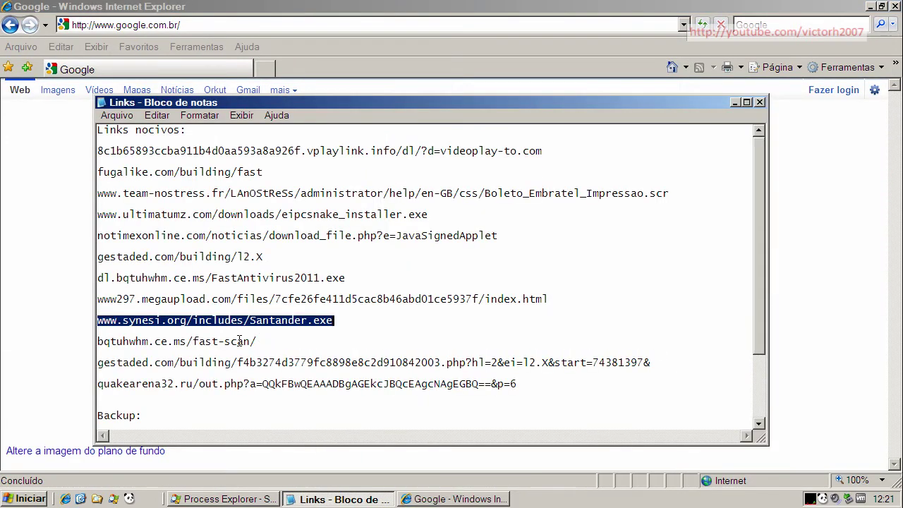
{"action": "double_click", "coordinate": [240, 341]}
{"action": "right_click", "coordinate": [254, 342]}
{"action": "left_click", "coordinate": [263, 383]}
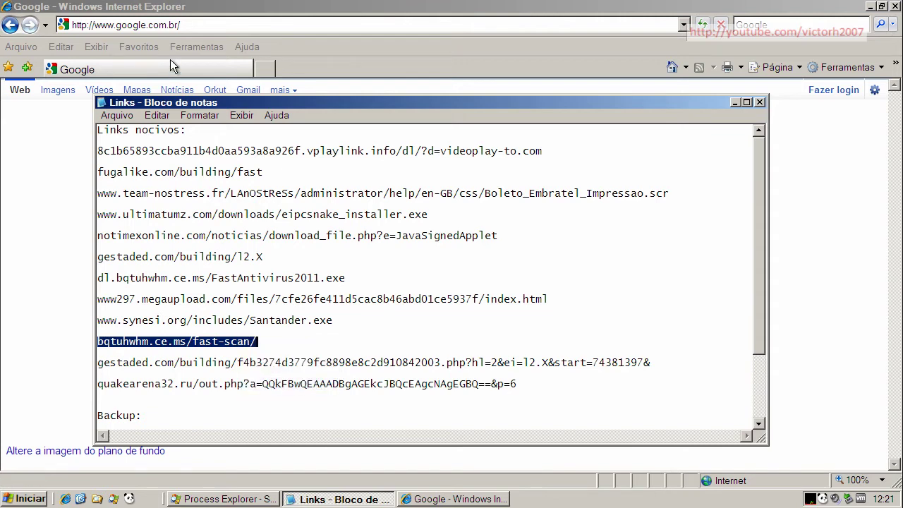
{"action": "left_click", "coordinate": [164, 26]}
{"action": "key", "text": "ctrl+v"}
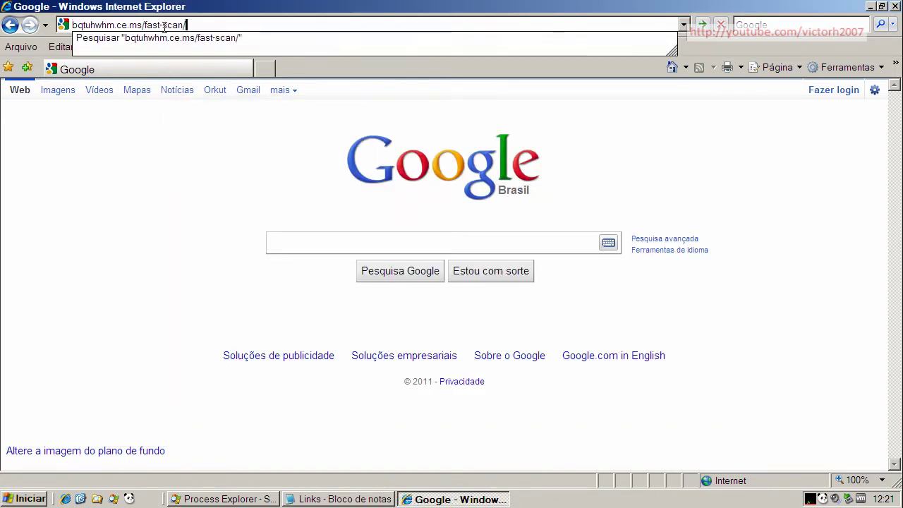
{"action": "key", "text": "Return"}
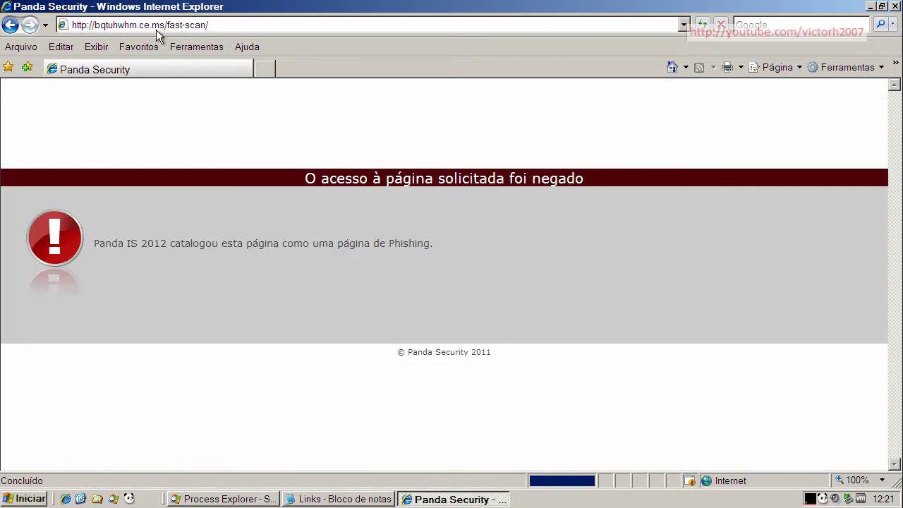
{"action": "left_click", "coordinate": [671, 67]}
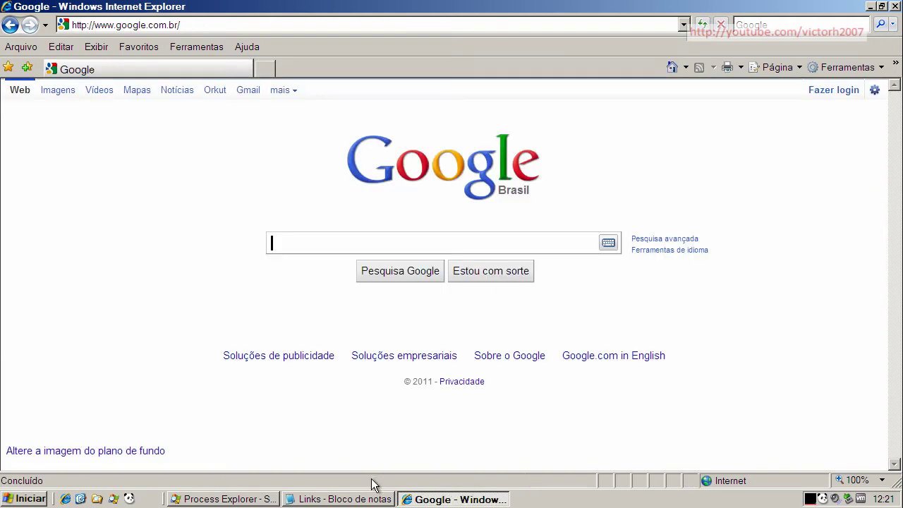
Copy gestaded.com/building/f4b3274d3779fc8898e8c2d910842003.php?hl=2&ei=l2.X&start=74381397& from the Links file, load it in the browser, and return to the home page.
{"action": "left_click", "coordinate": [369, 499]}
{"action": "double_click", "coordinate": [306, 361]}
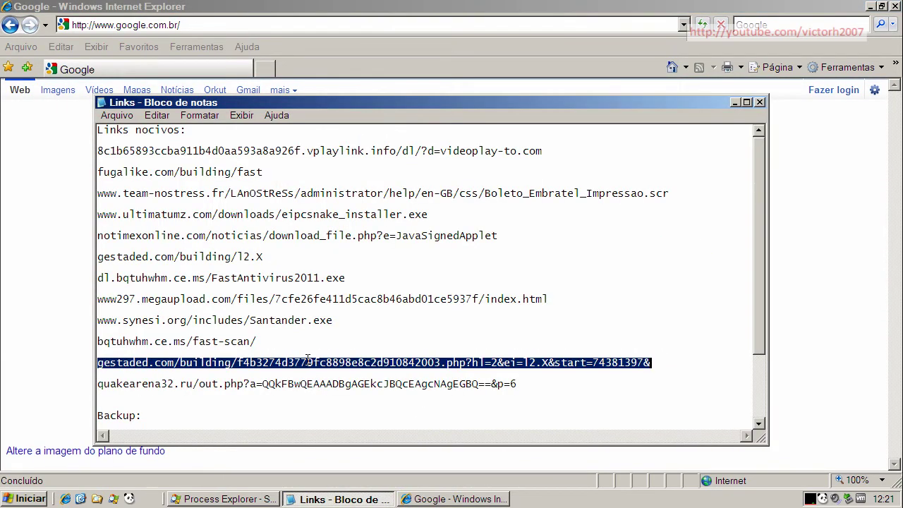
{"action": "right_click", "coordinate": [309, 361]}
{"action": "left_click", "coordinate": [336, 405]}
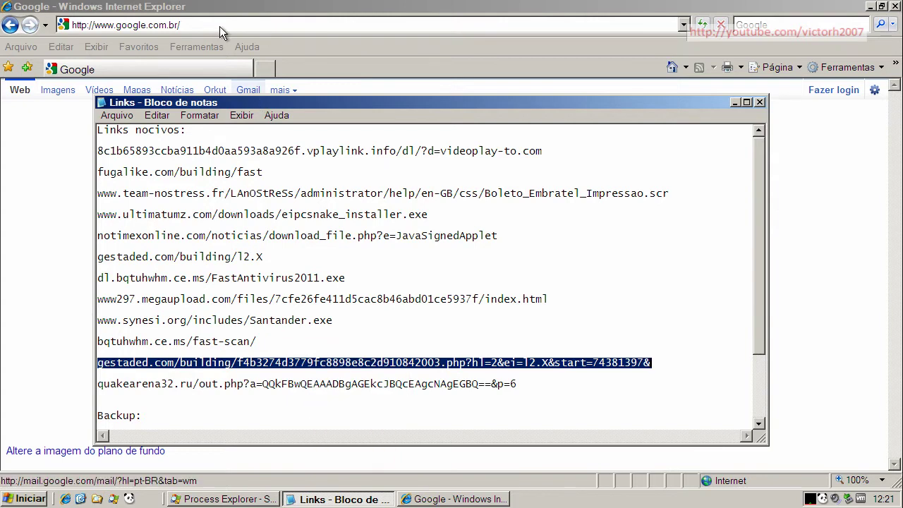
{"action": "left_click", "coordinate": [213, 23]}
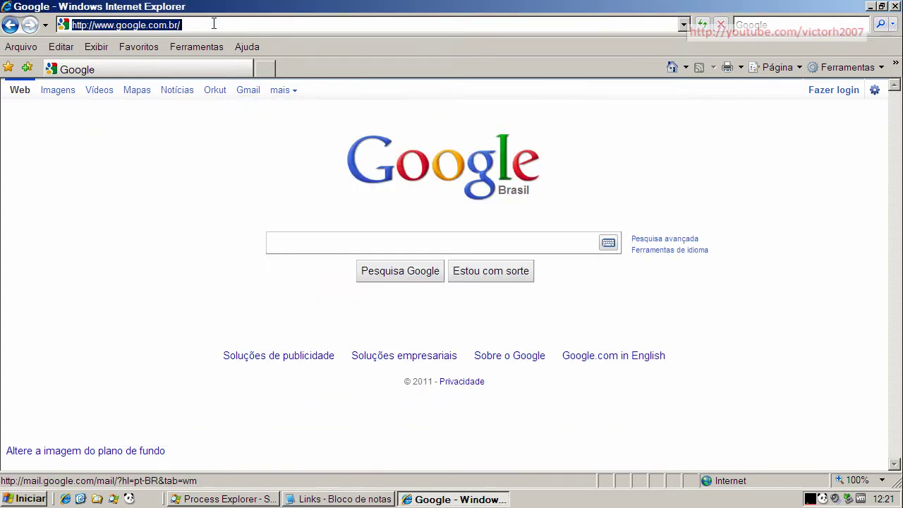
{"action": "key", "text": "ctrl+v"}
{"action": "key", "text": "Return"}
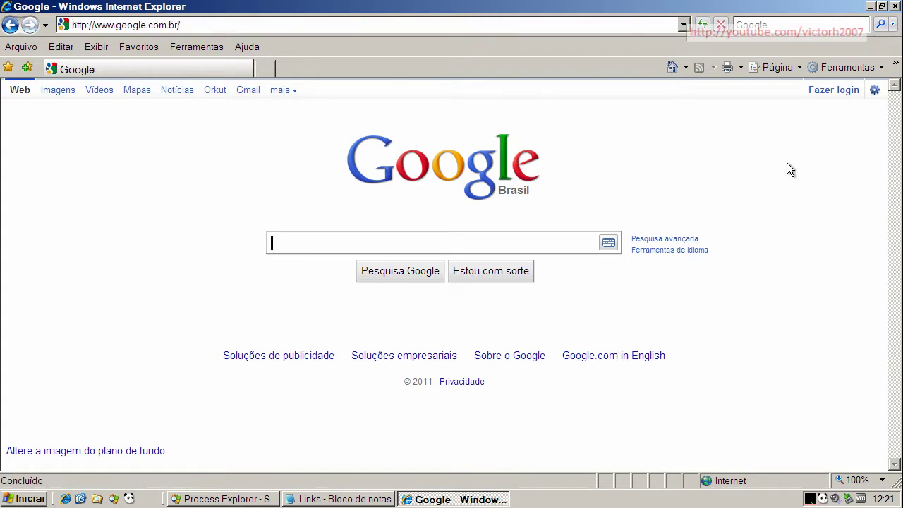
Copy quakearena32.ru/out.php?a=QQkFBwQEAAADBgAGEkcJBQcEAgcNAgEGBQ==&p=6 from the Links file and try to load it in the browser.
{"action": "left_click", "coordinate": [381, 500]}
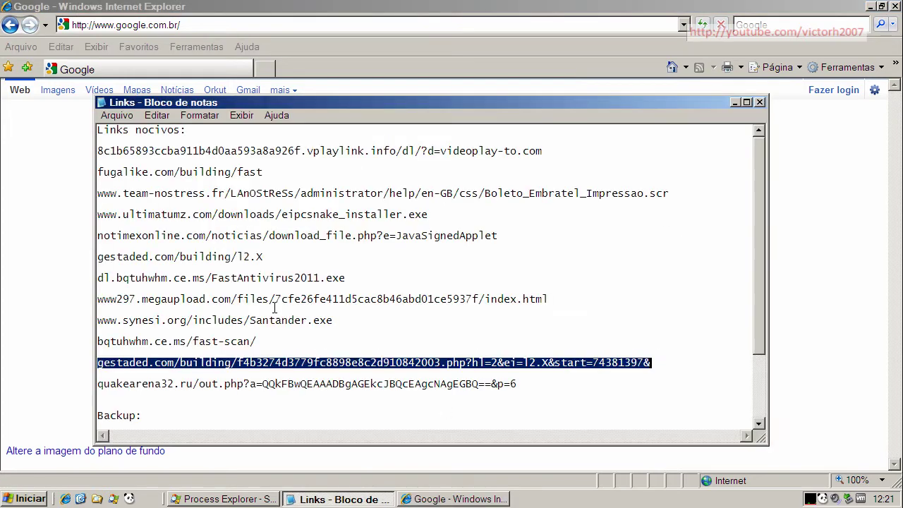
{"action": "left_click", "coordinate": [268, 384]}
{"action": "key", "text": "Home"}
{"action": "key", "text": "shift+End"}
{"action": "right_click", "coordinate": [268, 384]}
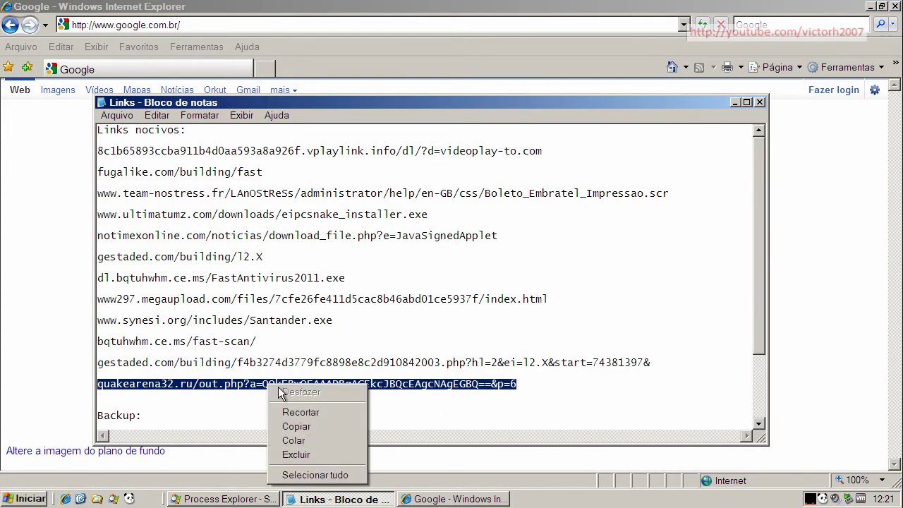
{"action": "left_click", "coordinate": [296, 426]}
{"action": "left_click", "coordinate": [185, 25]}
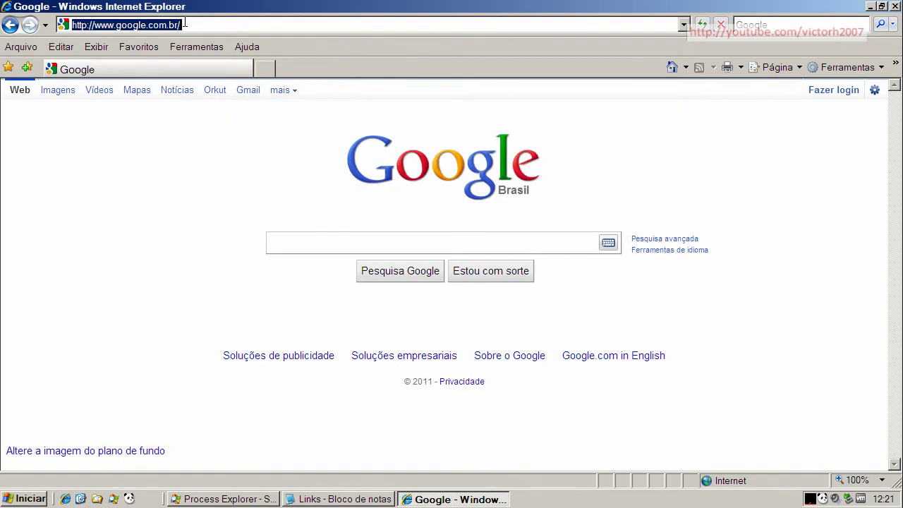
{"action": "key", "text": "ctrl+v"}
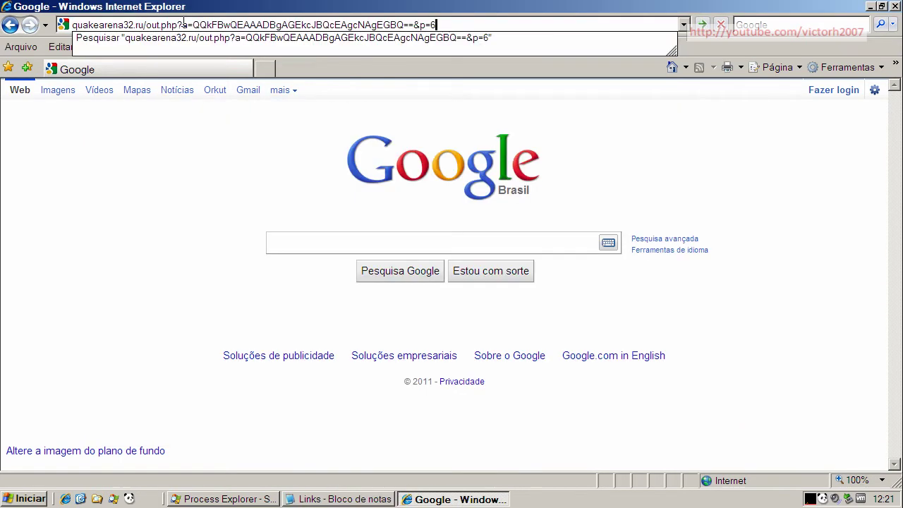
{"action": "key", "text": "Return"}
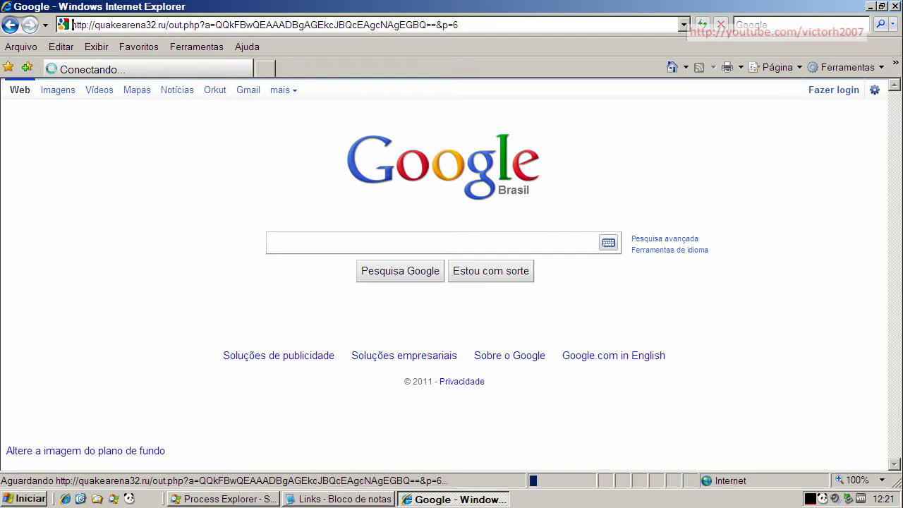
{"action": "left_click", "coordinate": [298, 501]}
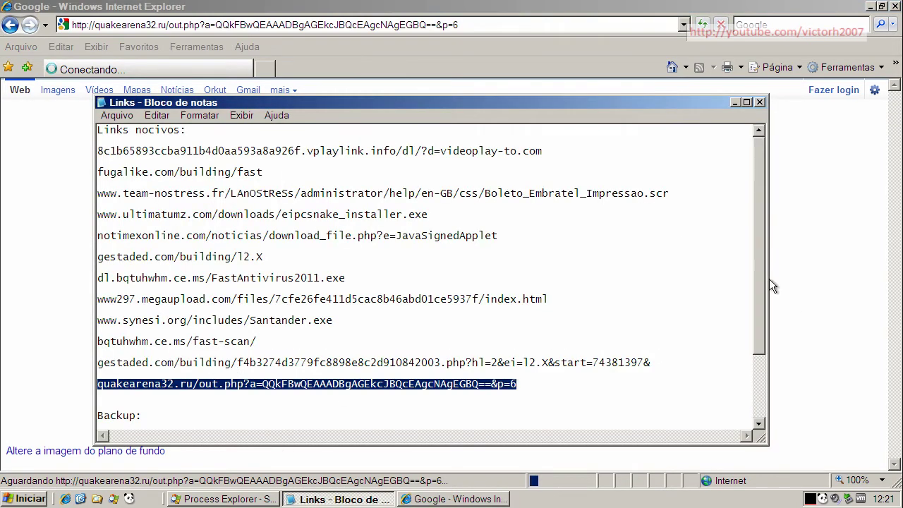
{"action": "scroll", "coordinate": [769, 286], "scroll_direction": "down", "scroll_amount": 3}
{"action": "double_click", "coordinate": [203, 362]}
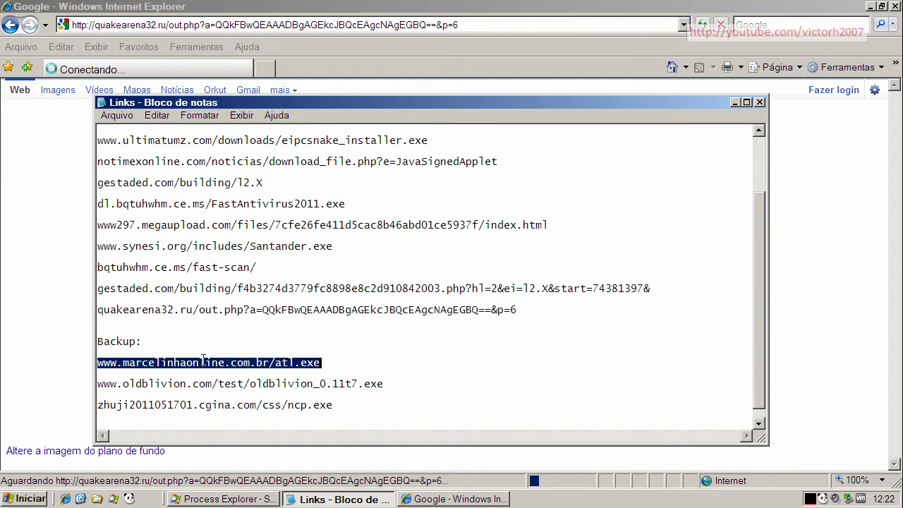
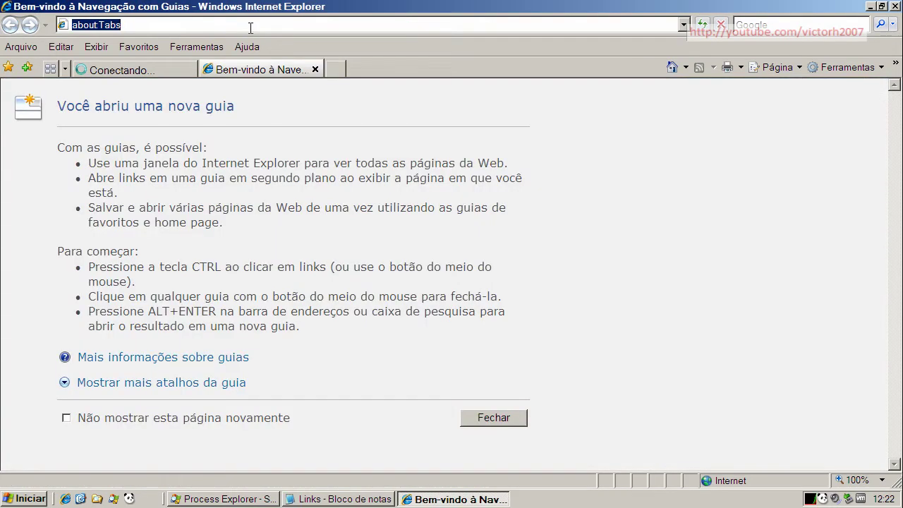
{"action": "type", "text": "www.marcelinhaonline.com.br/atl.exe"}
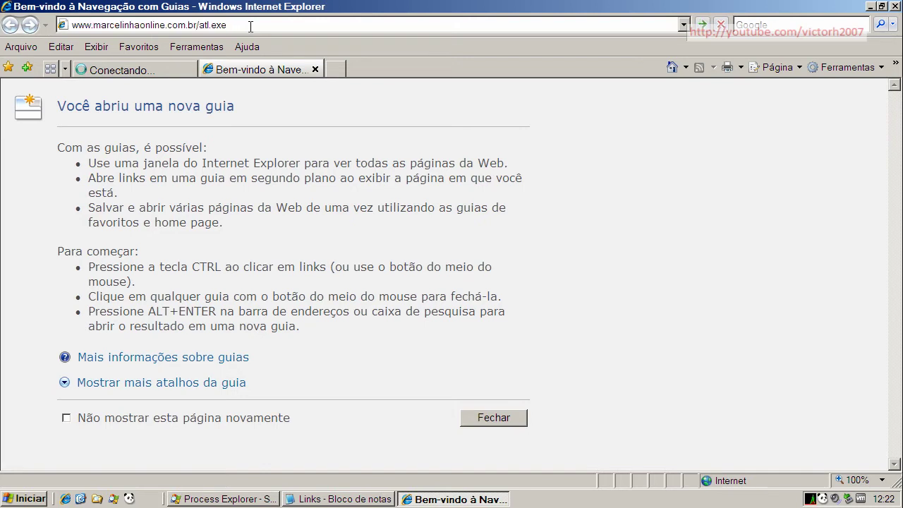
{"action": "key", "text": "Return"}
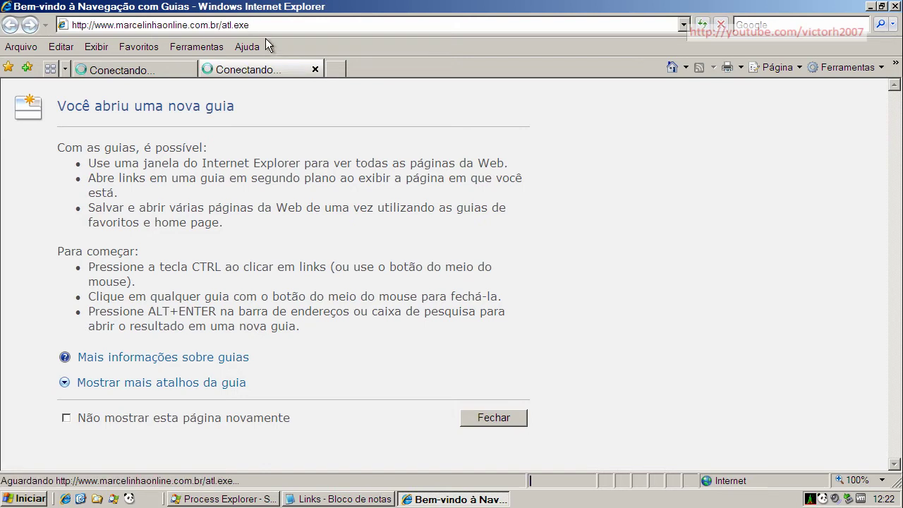
{"action": "left_click", "coordinate": [319, 501]}
{"action": "left_click", "coordinate": [257, 384]}
{"action": "double_click", "coordinate": [257, 383]}
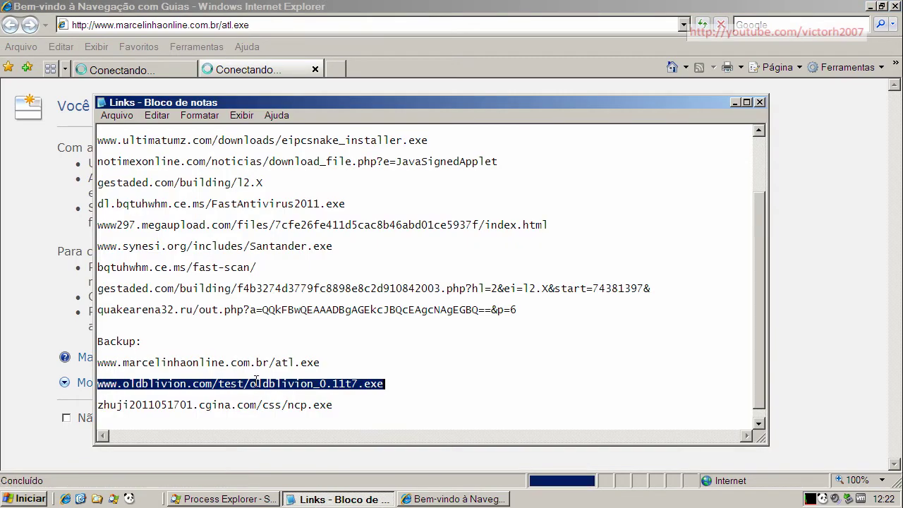
{"action": "right_click", "coordinate": [256, 383]}
{"action": "left_click", "coordinate": [287, 424]}
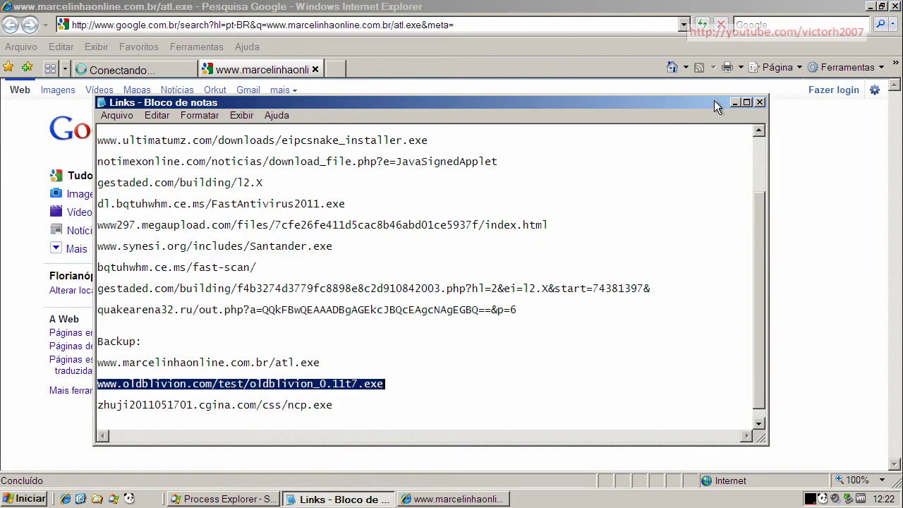
{"action": "left_click", "coordinate": [734, 102]}
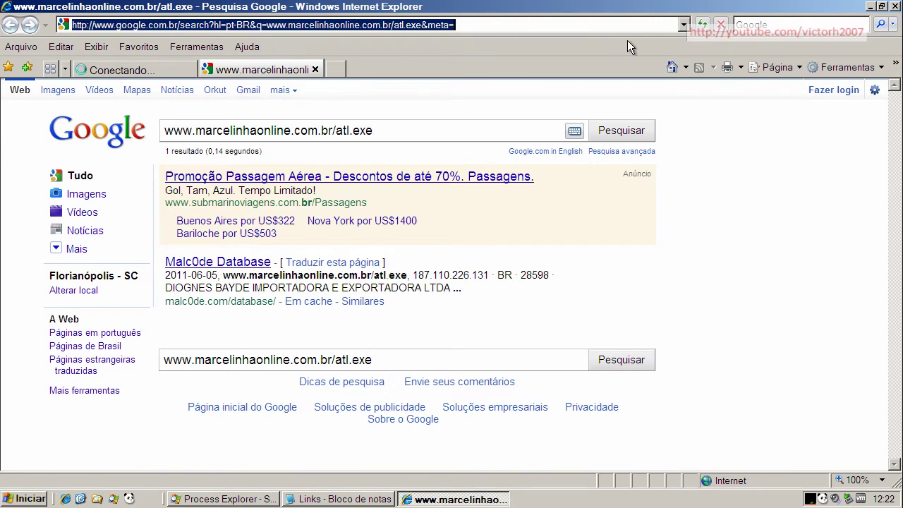
{"action": "left_click", "coordinate": [673, 67]}
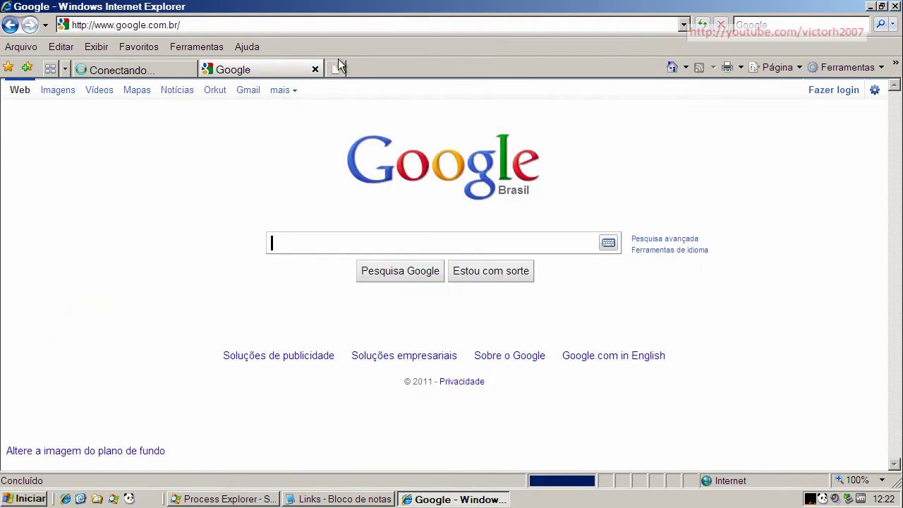
{"action": "left_click", "coordinate": [207, 23]}
{"action": "key", "text": "ctrl+v"}
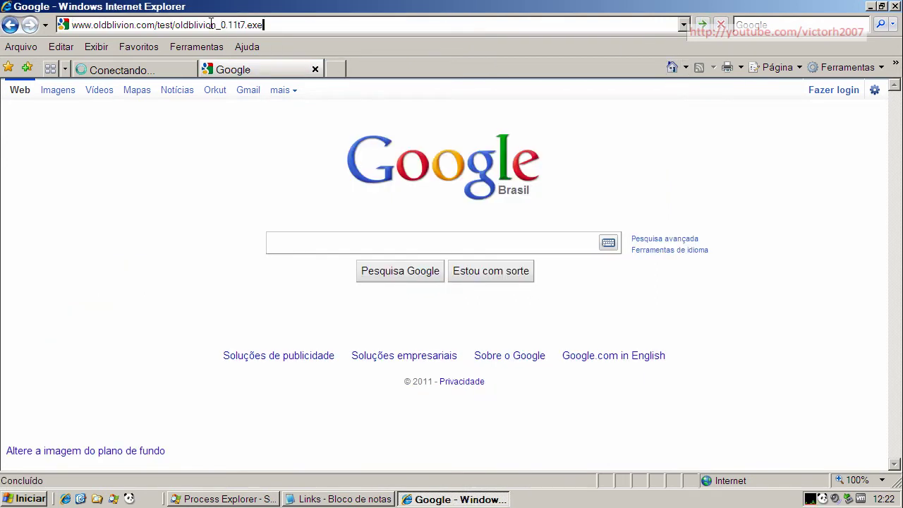
{"action": "key", "text": "Return"}
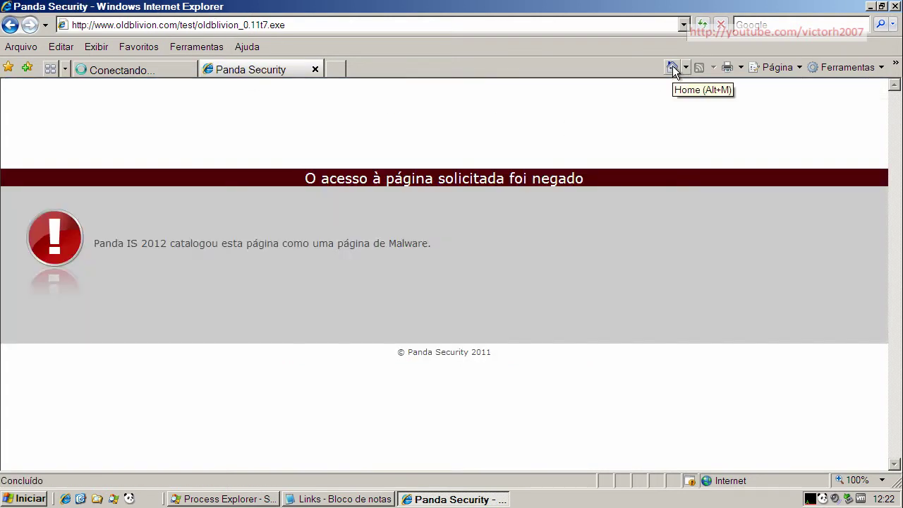
{"action": "left_click", "coordinate": [672, 67]}
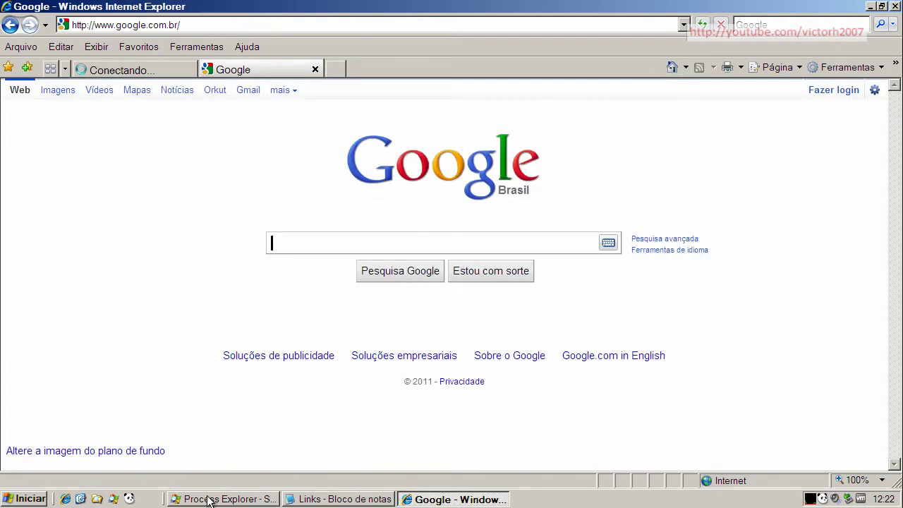
Copy zhuji2011051701.cgina.com/css/ncp.exe from the Backup links, load it in the second browser tab, and close the tab and the browser.
{"action": "left_click", "coordinate": [357, 499]}
{"action": "double_click", "coordinate": [294, 406]}
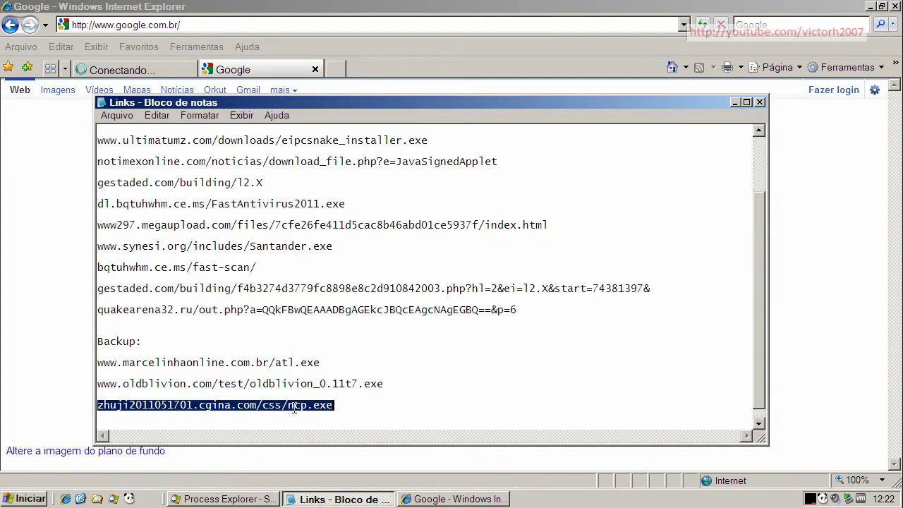
{"action": "right_click", "coordinate": [317, 408]}
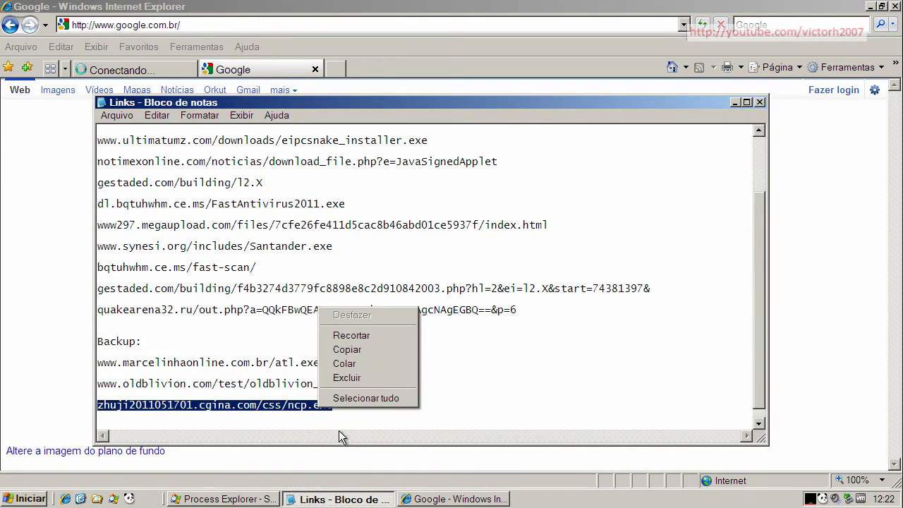
{"action": "left_click", "coordinate": [343, 348]}
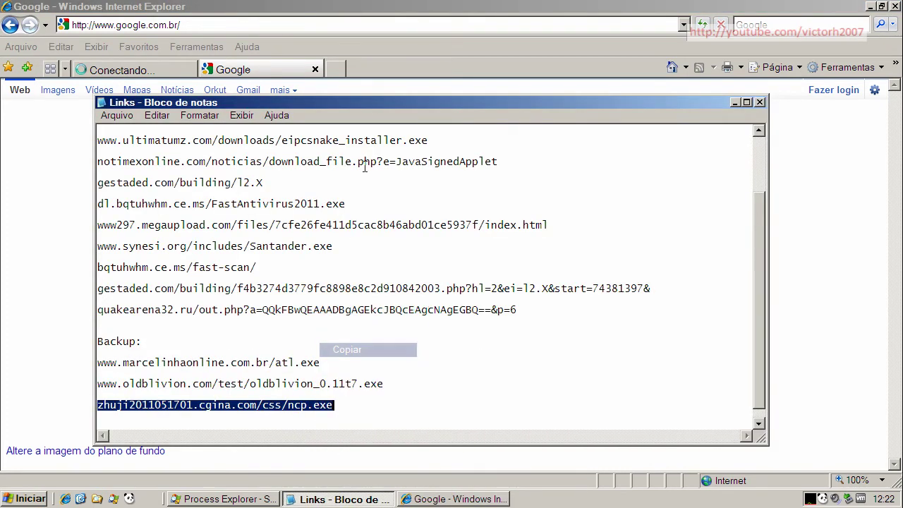
{"action": "left_click", "coordinate": [736, 103]}
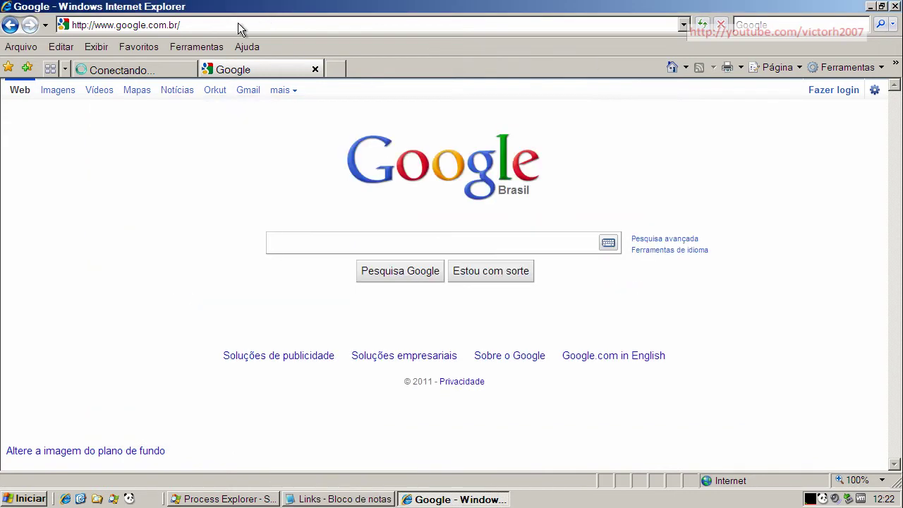
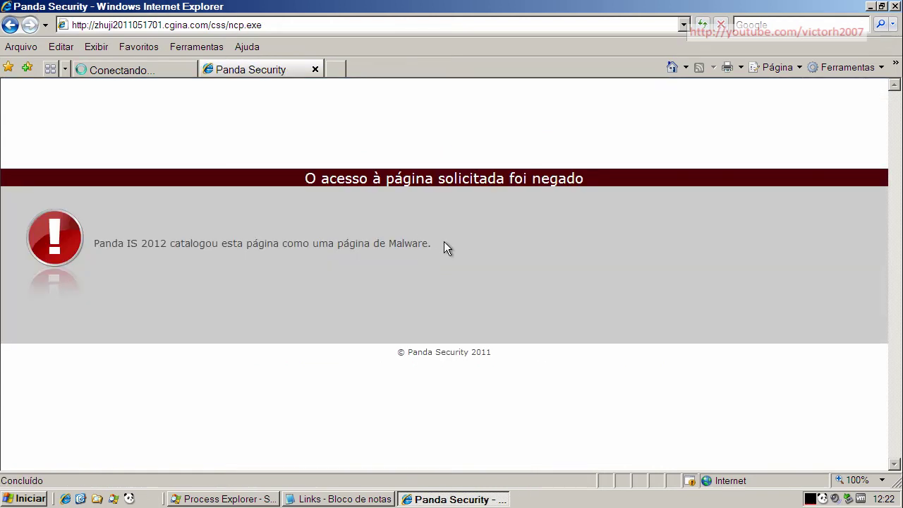
{"action": "left_click", "coordinate": [316, 71]}
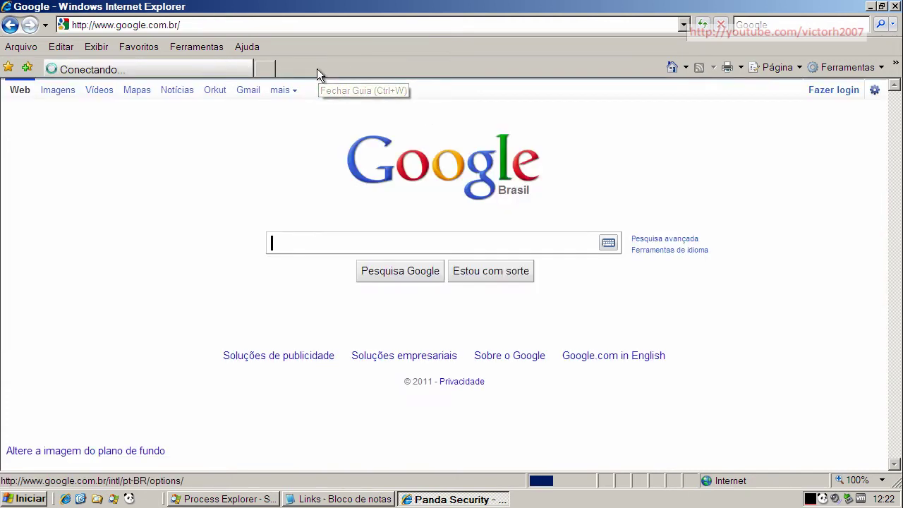
{"action": "left_click", "coordinate": [894, 6]}
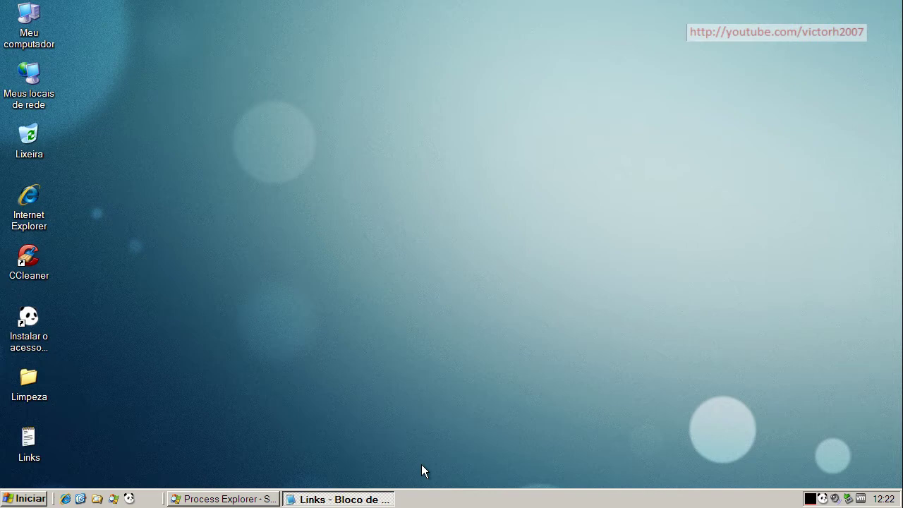
Reopen the Links file and review the list of malicious links from its beginning.
{"action": "left_click", "coordinate": [383, 500]}
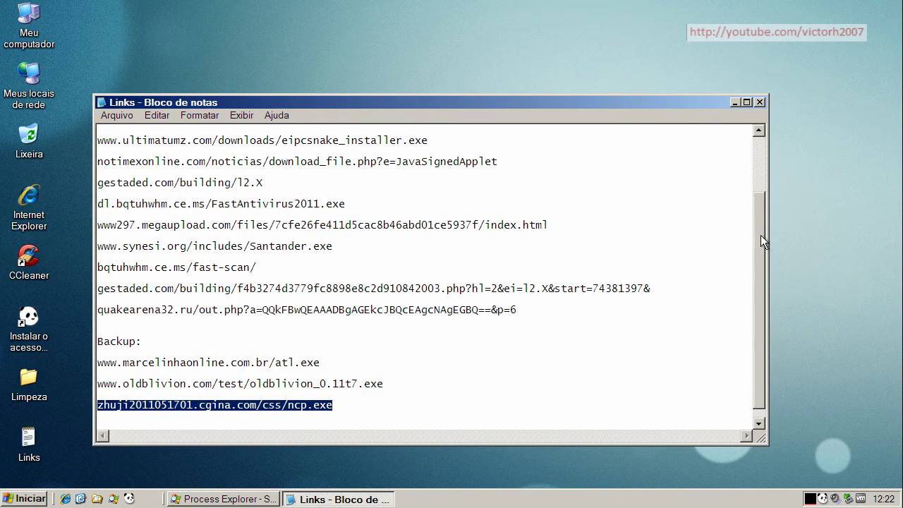
{"action": "left_click_drag", "start_coordinate": [760, 235], "coordinate": [764, 161]}
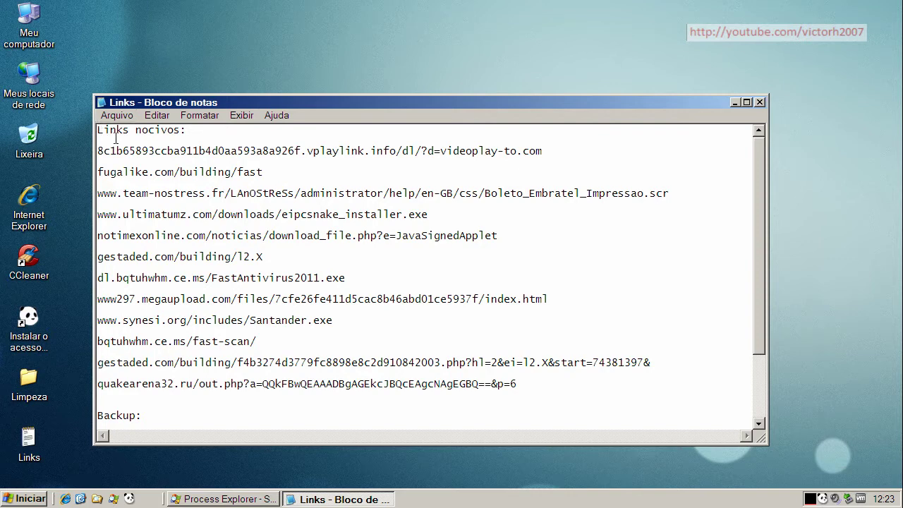
{"action": "left_click_drag", "start_coordinate": [100, 151], "coordinate": [258, 151]}
{"action": "left_click", "coordinate": [258, 173]}
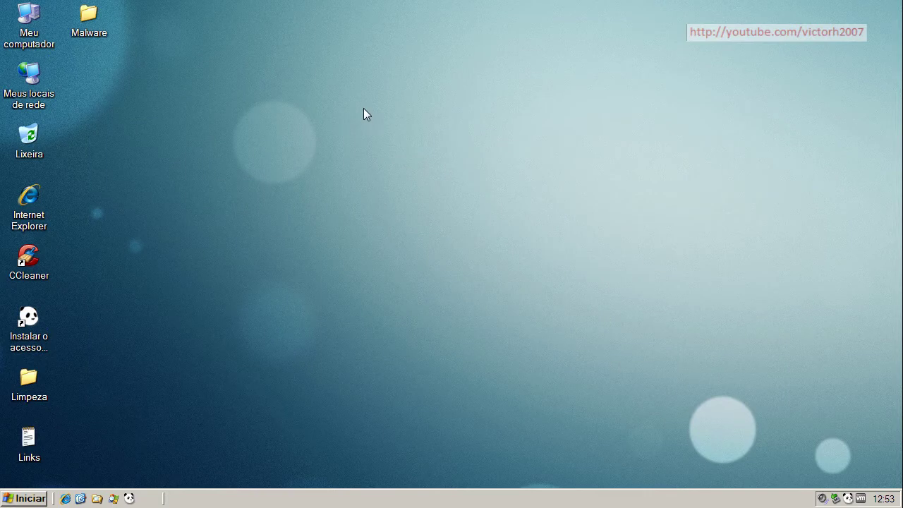
Check the properties of the Malware folder on the desktop, including its file count, and close them without changes.
{"action": "right_click", "coordinate": [90, 16]}
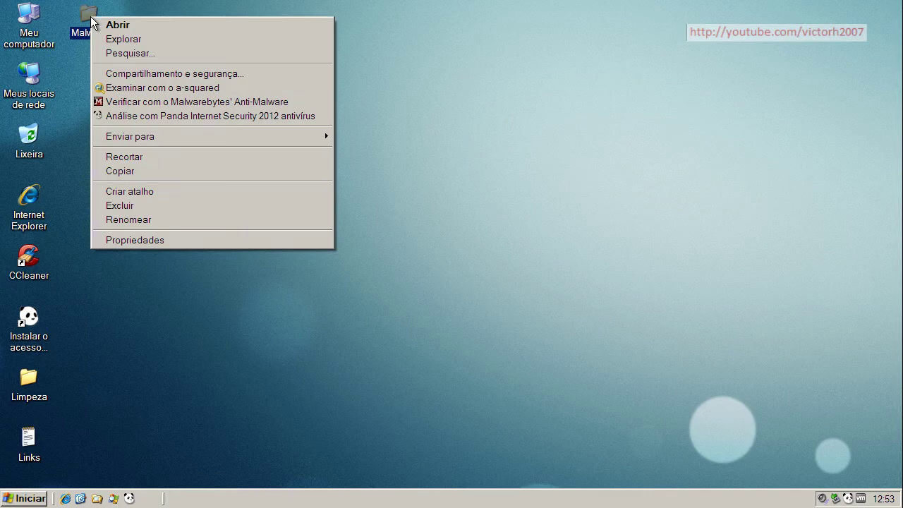
{"action": "left_click", "coordinate": [135, 241]}
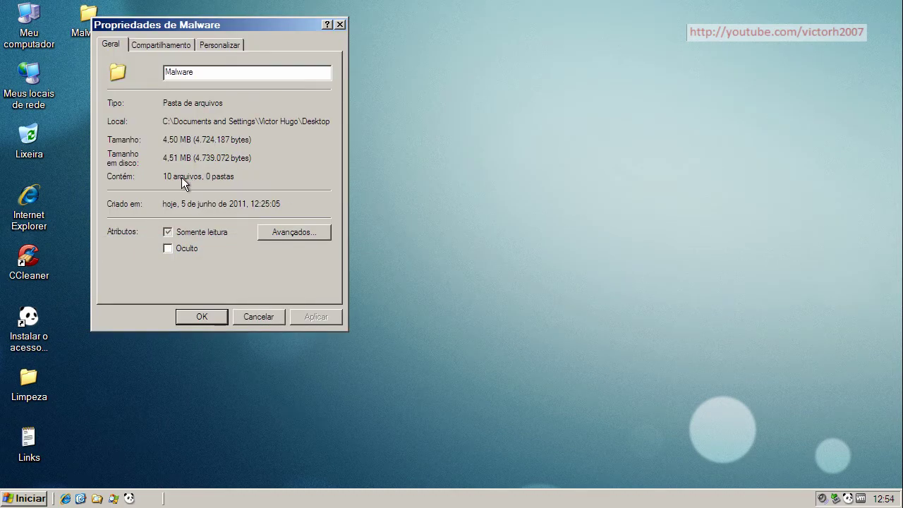
{"action": "left_click", "coordinate": [258, 316]}
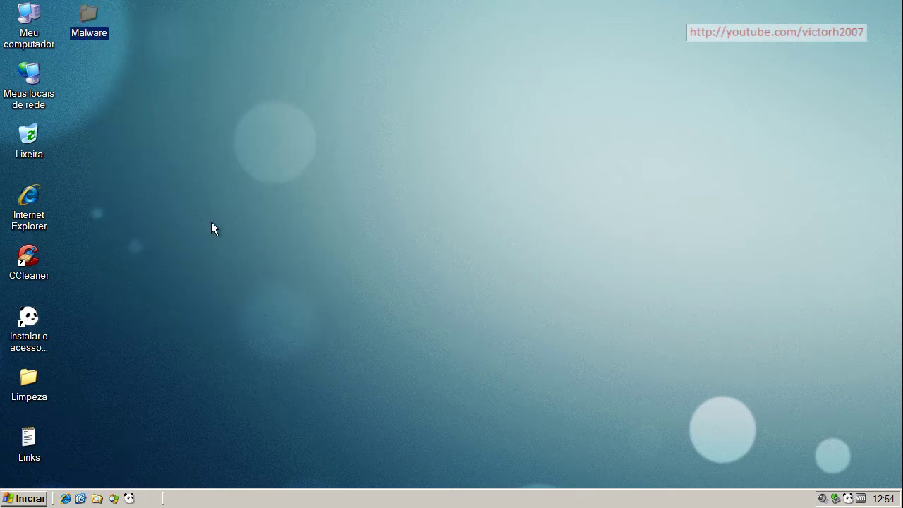
{"action": "left_click", "coordinate": [363, 101]}
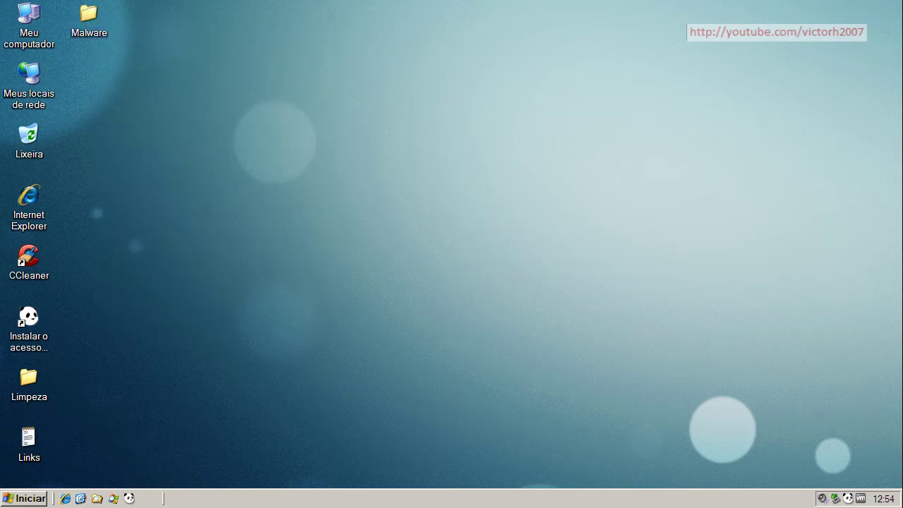
Open Panda Internet Security 2012, continue with the trial version, check the protection status, and close the window.
{"action": "double_click", "coordinate": [848, 492]}
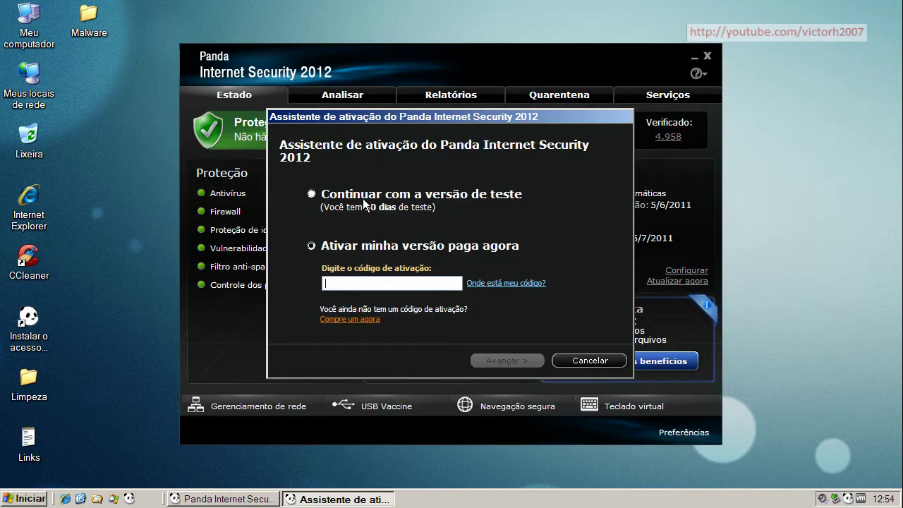
{"action": "left_click", "coordinate": [372, 205]}
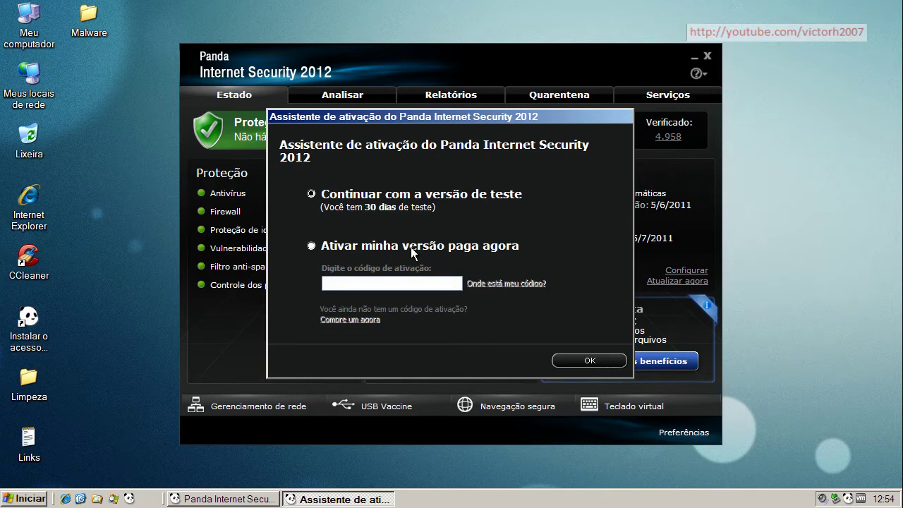
{"action": "left_click", "coordinate": [582, 359]}
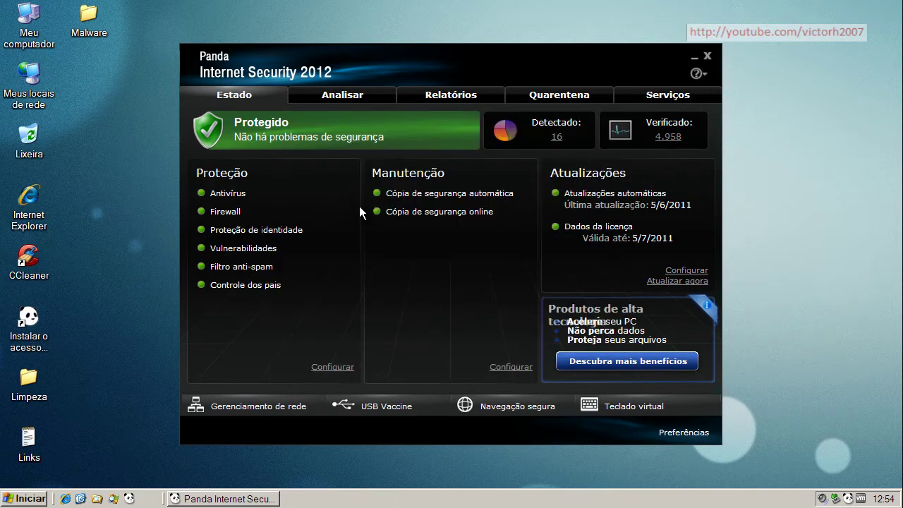
{"action": "left_click", "coordinate": [707, 56]}
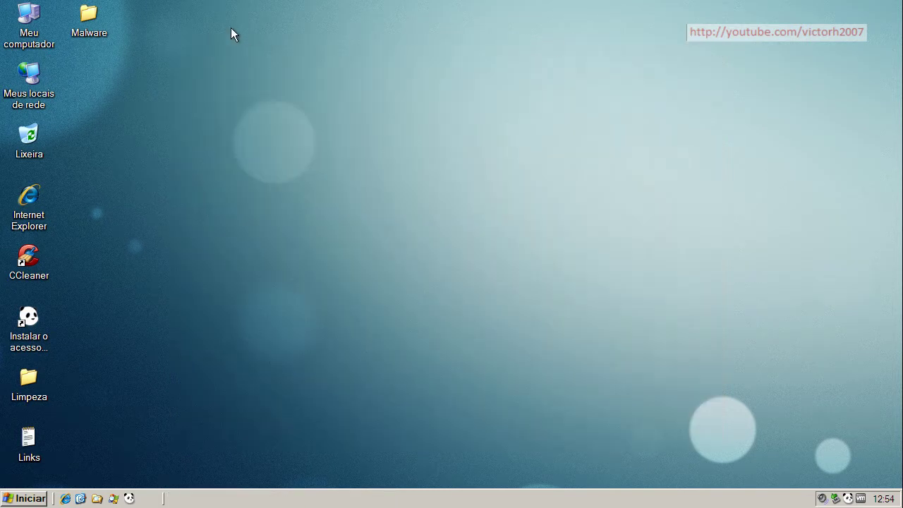
Scan the Malware folder with Panda Internet Security 2012 and close the finished scan window.
{"action": "right_click", "coordinate": [83, 26]}
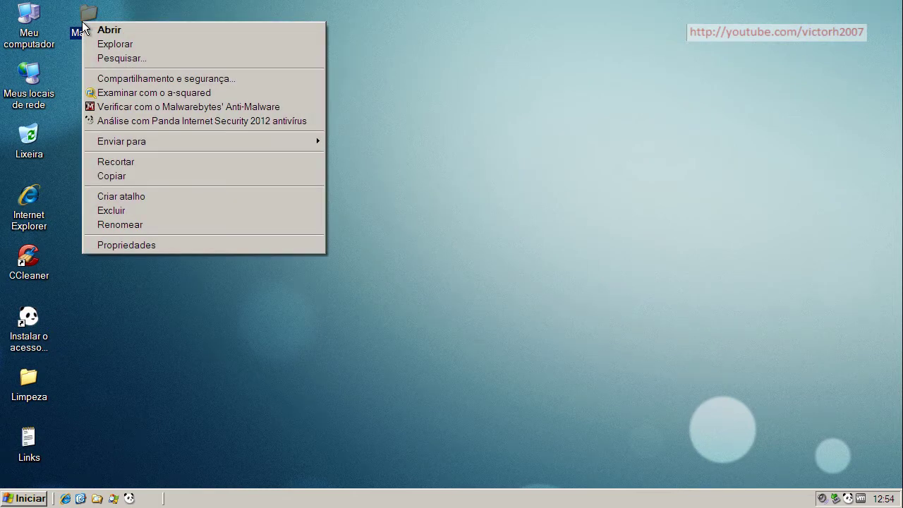
{"action": "left_click", "coordinate": [117, 122]}
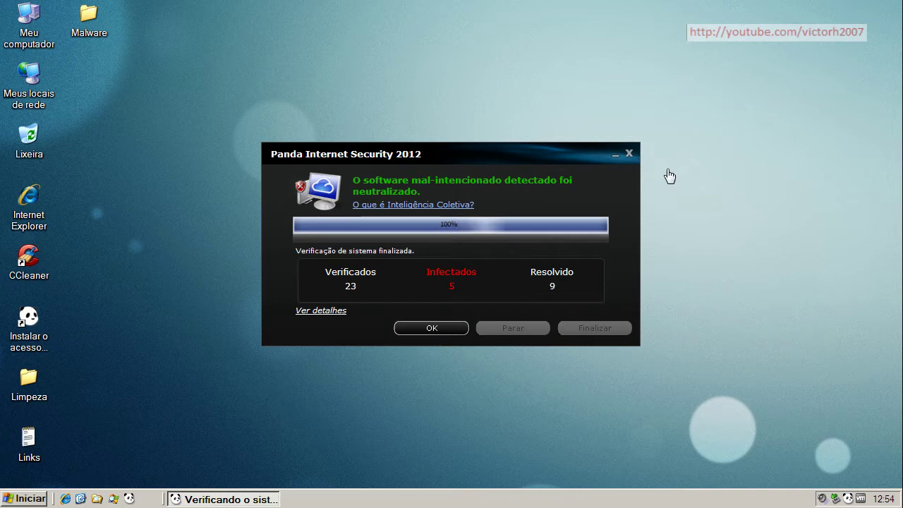
{"action": "left_click", "coordinate": [441, 326]}
Open the Malware folder, run FastAntivirus2011.exe despite the unknown publisher warning, and close the folder.
{"action": "double_click", "coordinate": [92, 23]}
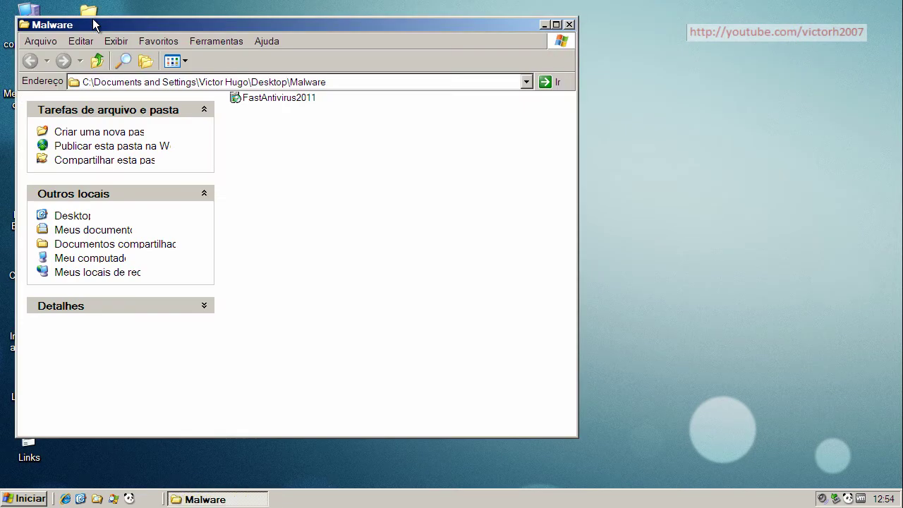
{"action": "left_click", "coordinate": [279, 102]}
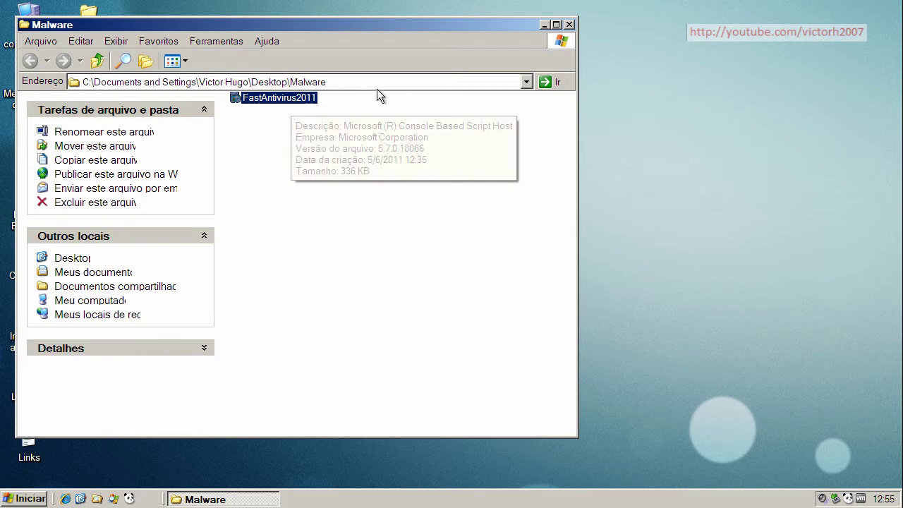
{"action": "left_click_drag", "start_coordinate": [338, 31], "coordinate": [488, 59]}
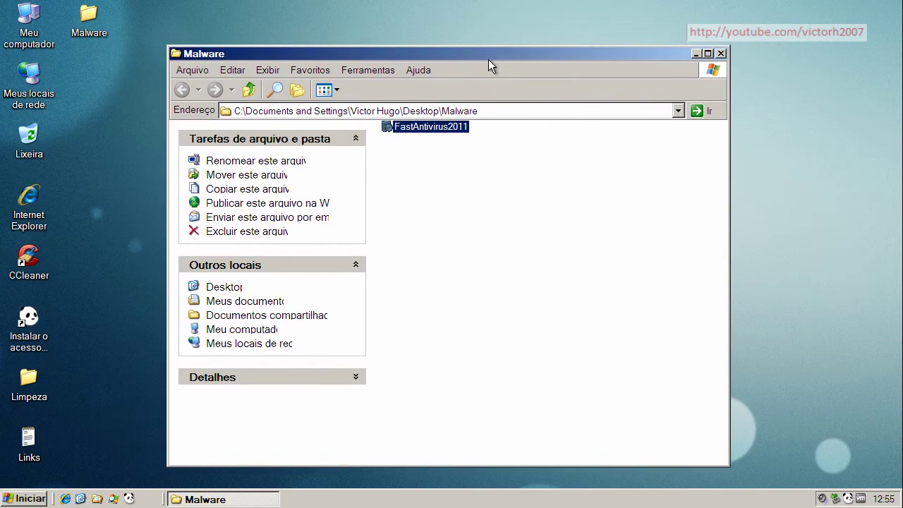
{"action": "double_click", "coordinate": [436, 128]}
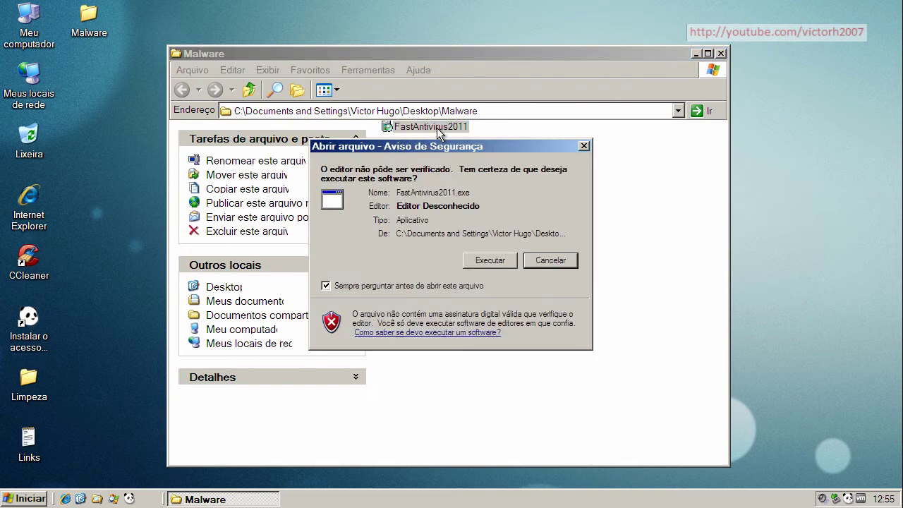
{"action": "left_click", "coordinate": [481, 263]}
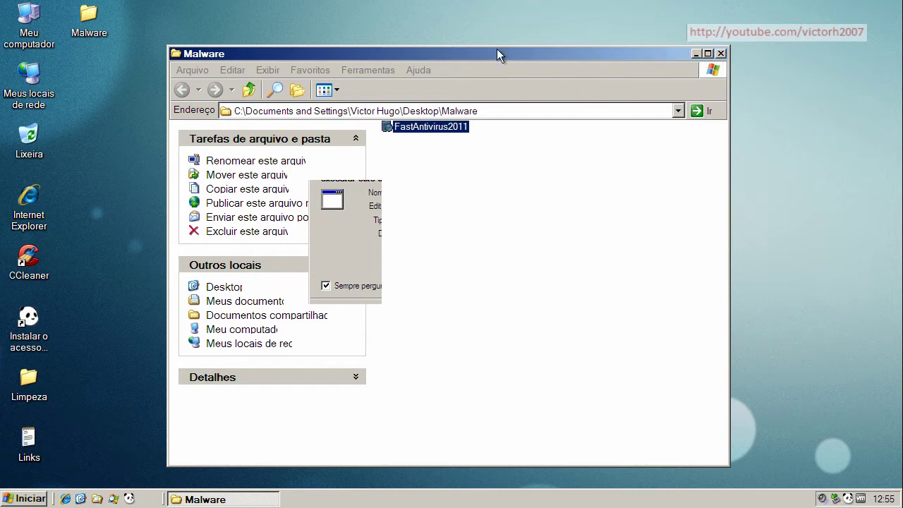
{"action": "left_click_drag", "start_coordinate": [496, 49], "coordinate": [495, 35]}
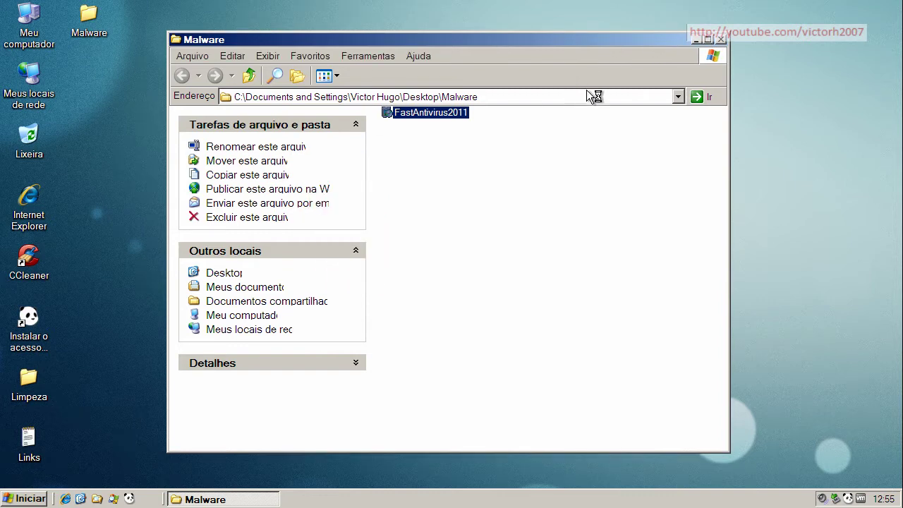
{"action": "left_click", "coordinate": [723, 40]}
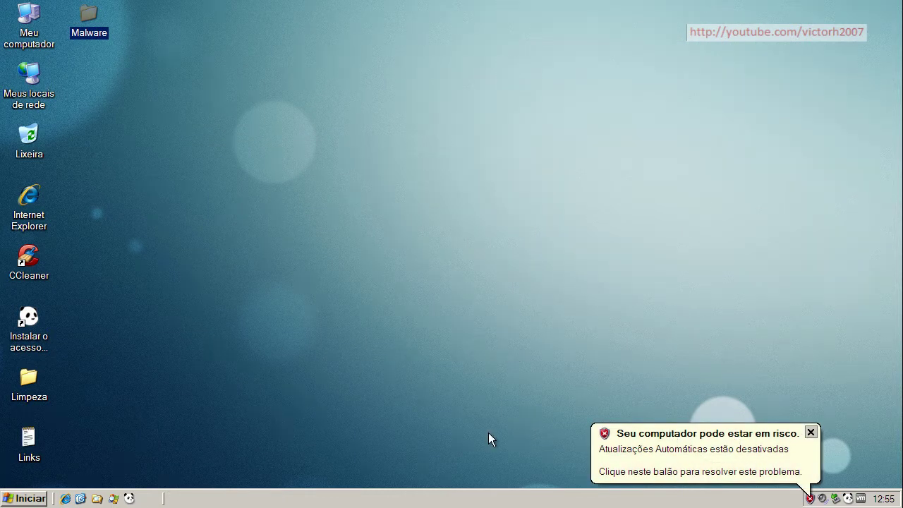
Open Process Explorer to examine the running processes, and minimise it.
{"action": "left_click", "coordinate": [128, 499]}
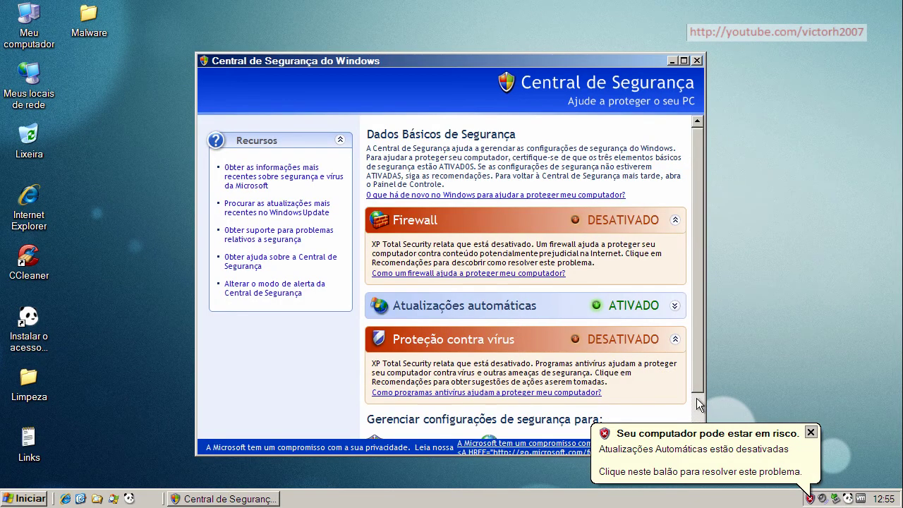
{"action": "key", "text": "ctrl+shift+Escape"}
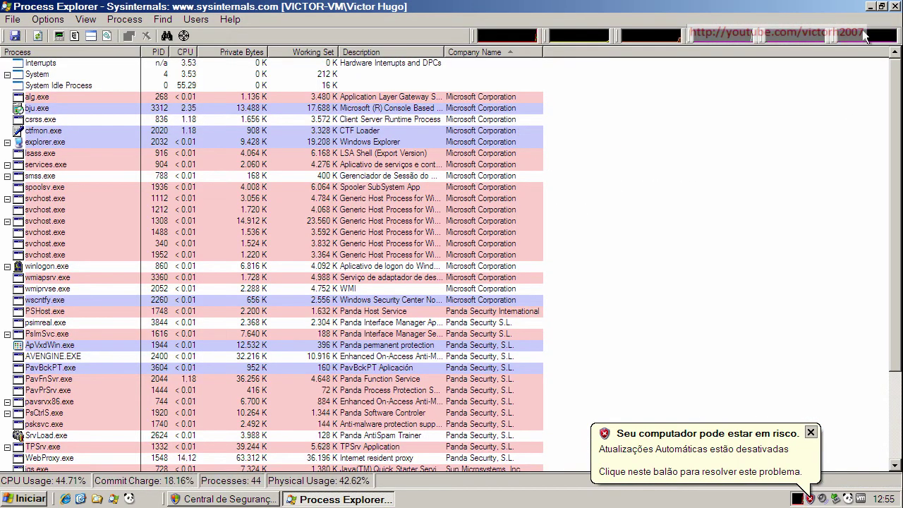
{"action": "left_click", "coordinate": [870, 7]}
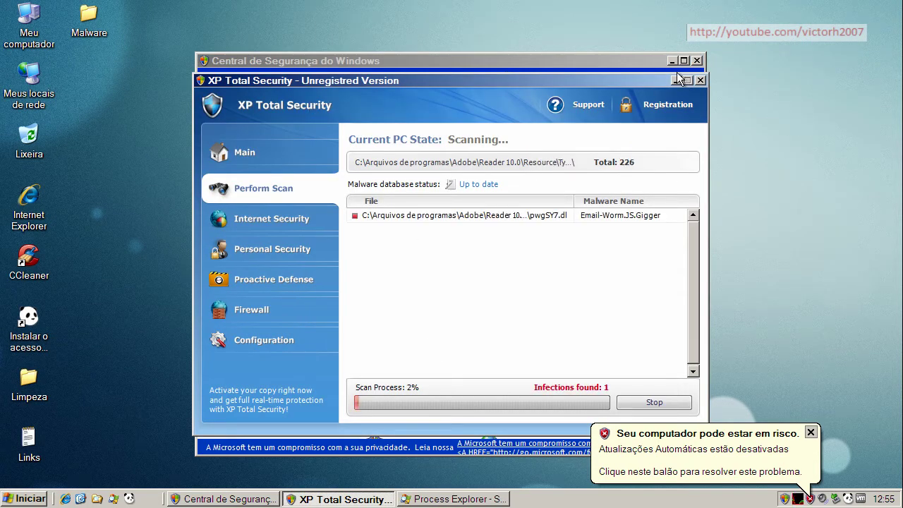
Close the Windows Security Center, view the Internet Security page of XP Total Security, and close that program's window.
{"action": "left_click", "coordinate": [698, 60]}
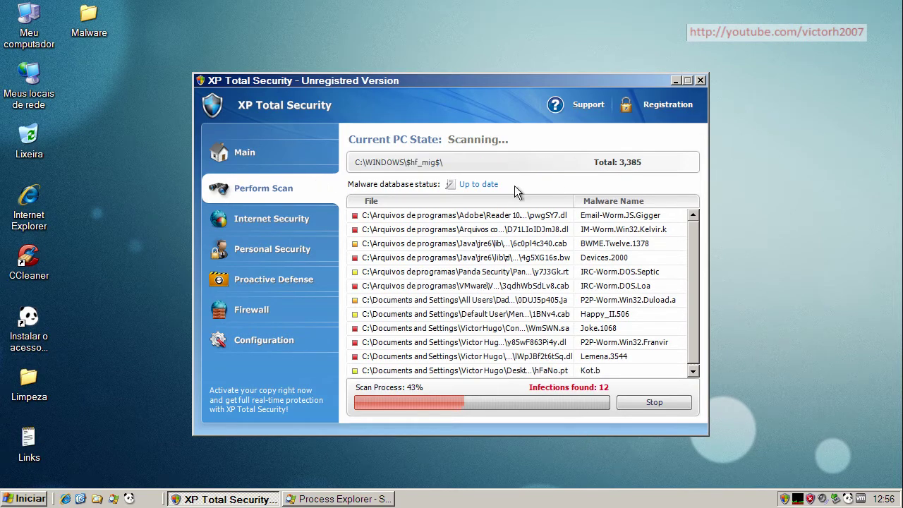
{"action": "left_click", "coordinate": [302, 220]}
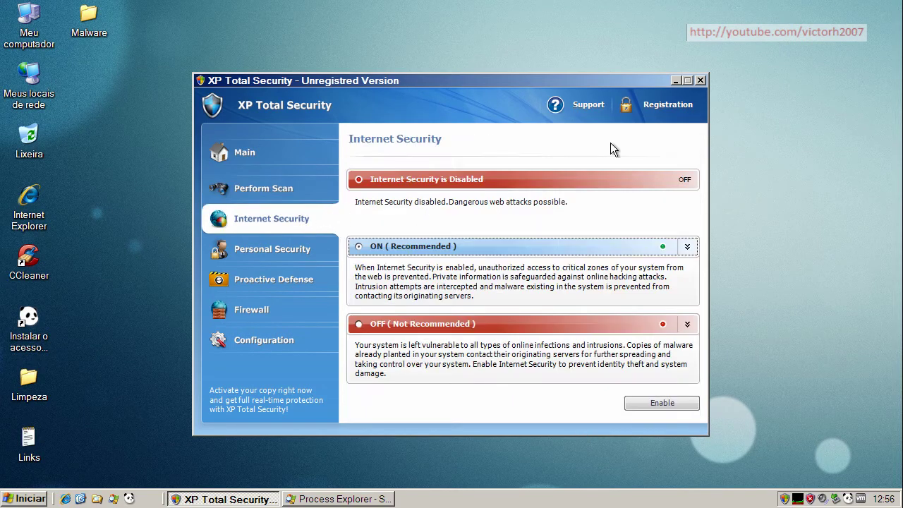
{"action": "left_click", "coordinate": [702, 80]}
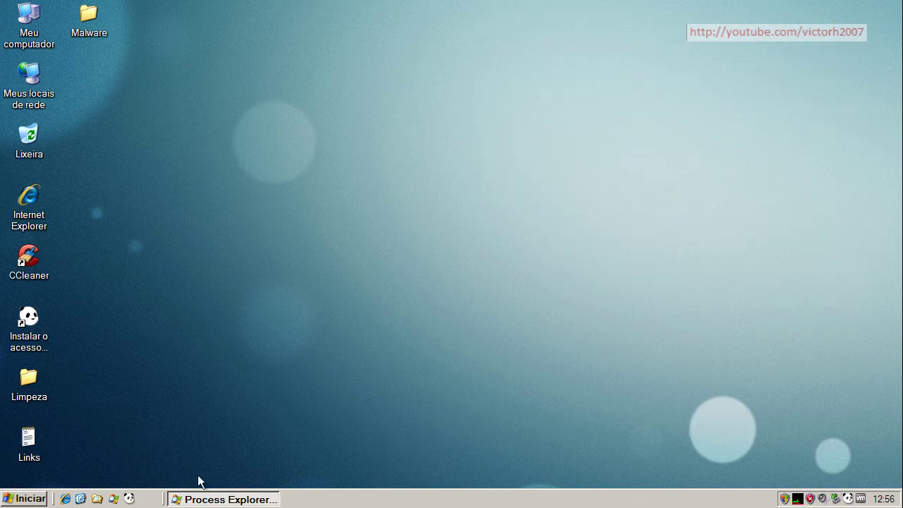
Open Panda Internet Security 2012, continuing with the trial version, and run a full scan of the PC.
{"action": "left_click", "coordinate": [852, 500]}
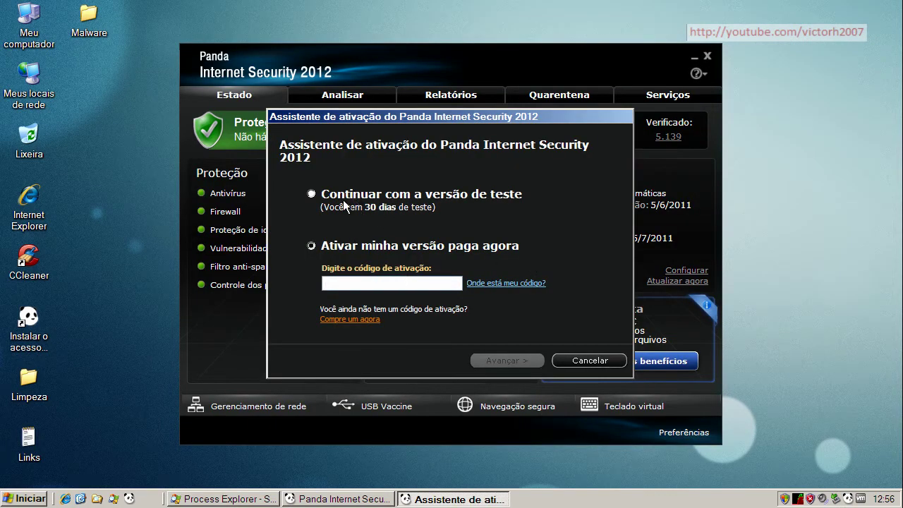
{"action": "left_click", "coordinate": [343, 198]}
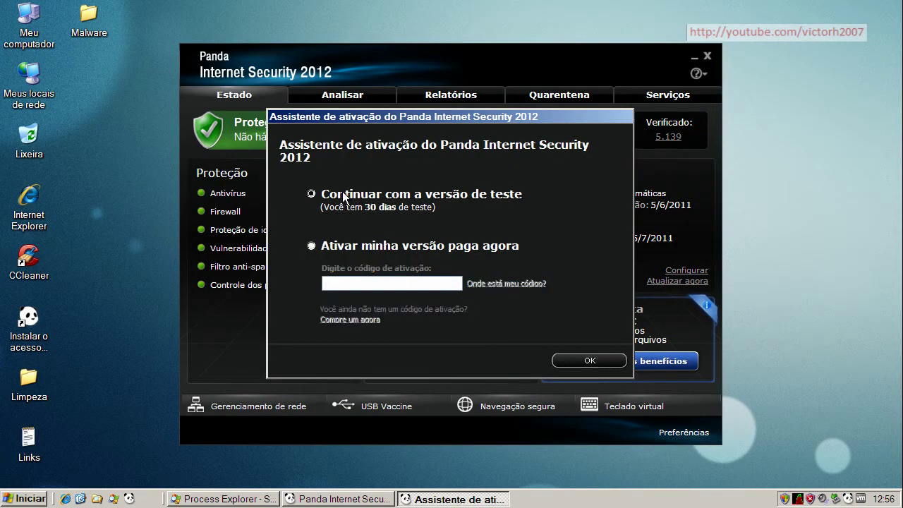
{"action": "left_click", "coordinate": [578, 360]}
{"action": "left_click", "coordinate": [348, 98]}
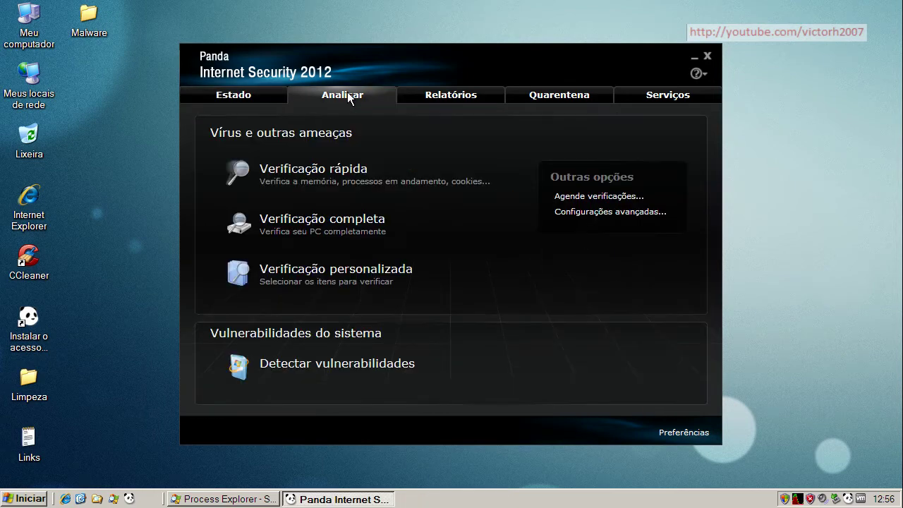
{"action": "left_click", "coordinate": [266, 224]}
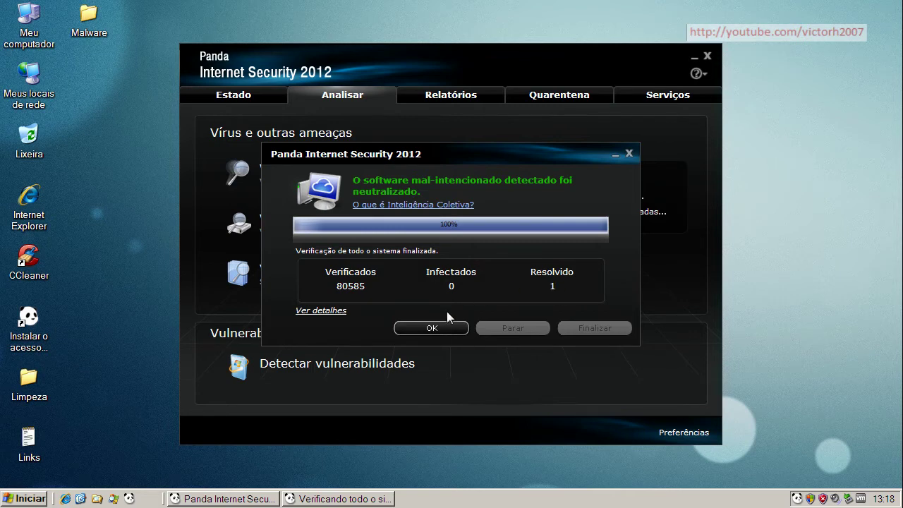
View the details of the finished full scan, and close the scan report and the Panda window.
{"action": "left_click", "coordinate": [333, 314]}
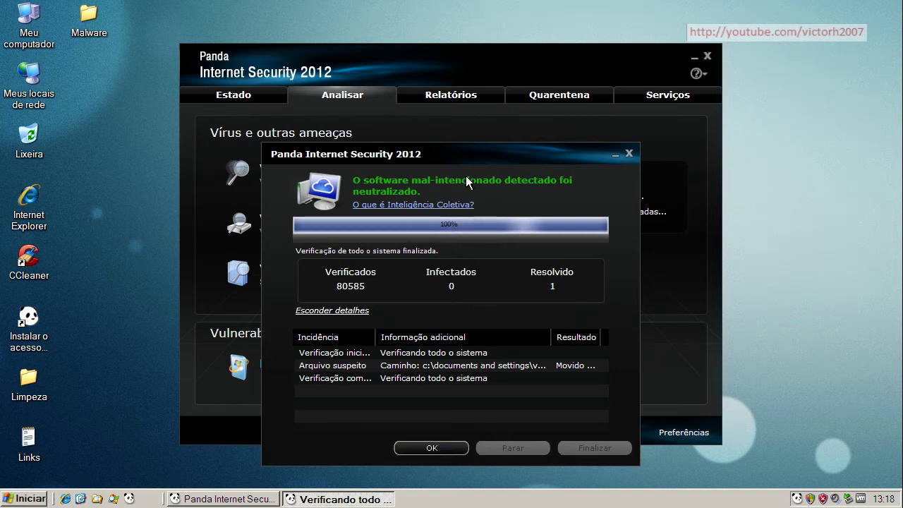
{"action": "left_click_drag", "start_coordinate": [458, 154], "coordinate": [465, 94]}
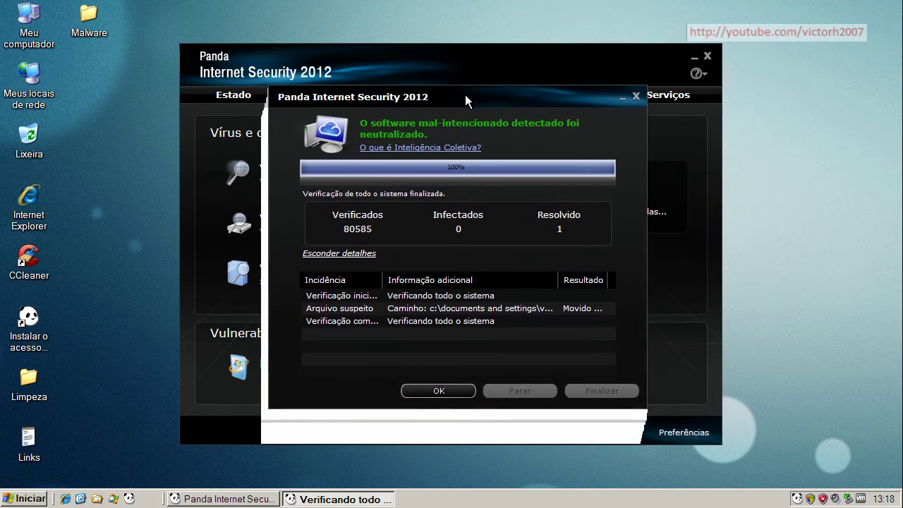
{"action": "left_click", "coordinate": [440, 393]}
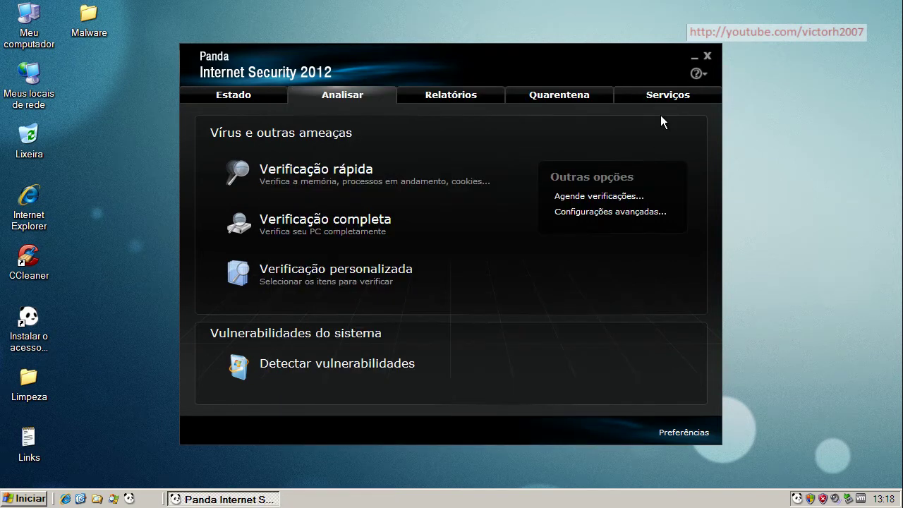
{"action": "left_click", "coordinate": [708, 56]}
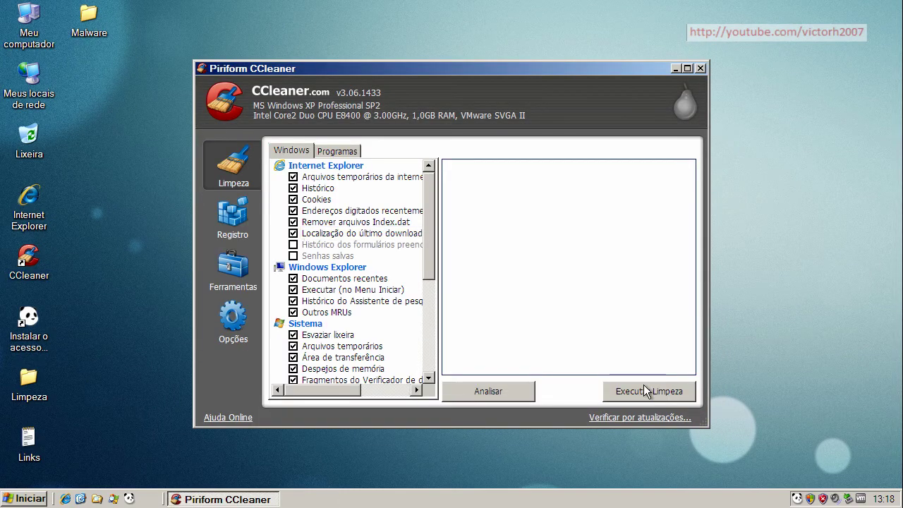
Run the CCleaner cleanup with its selected Windows items, close CCleaner, and restart the computer.
{"action": "left_click", "coordinate": [644, 390]}
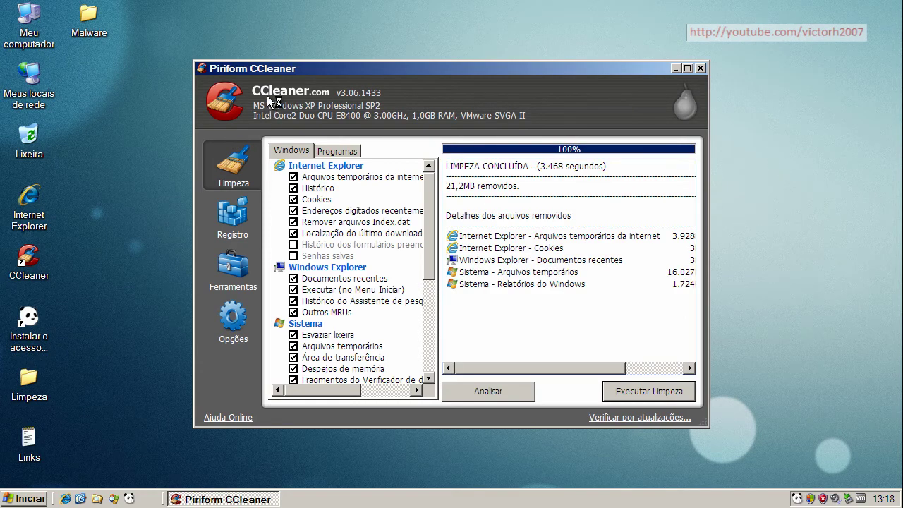
{"action": "left_click", "coordinate": [700, 68]}
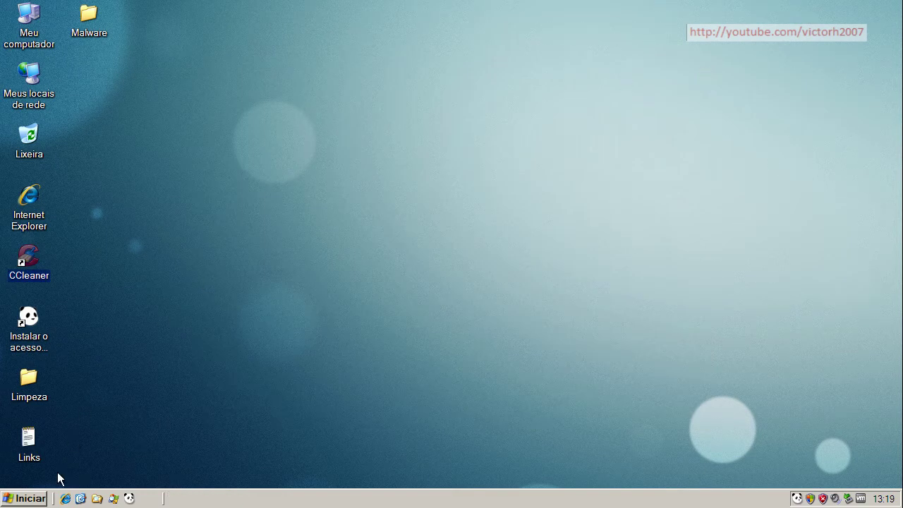
{"action": "left_click", "coordinate": [41, 498]}
{"action": "left_click", "coordinate": [105, 479]}
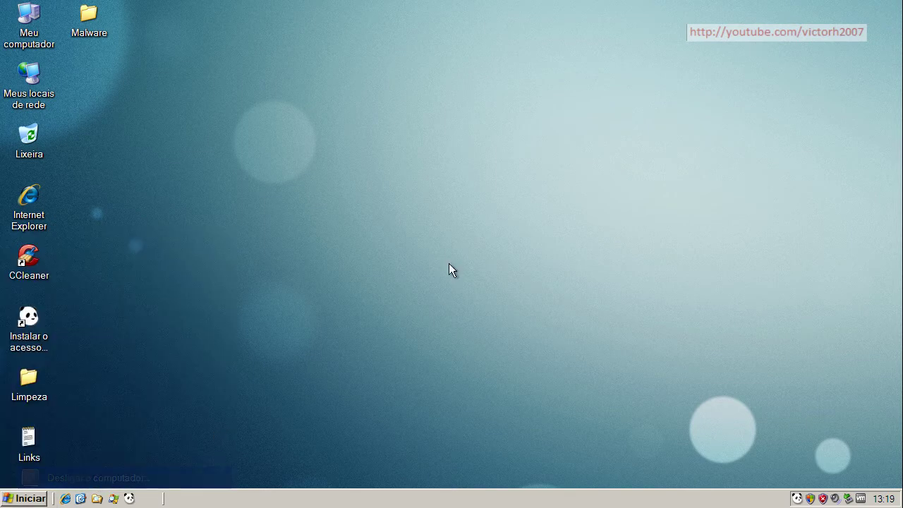
{"action": "left_click", "coordinate": [516, 204]}
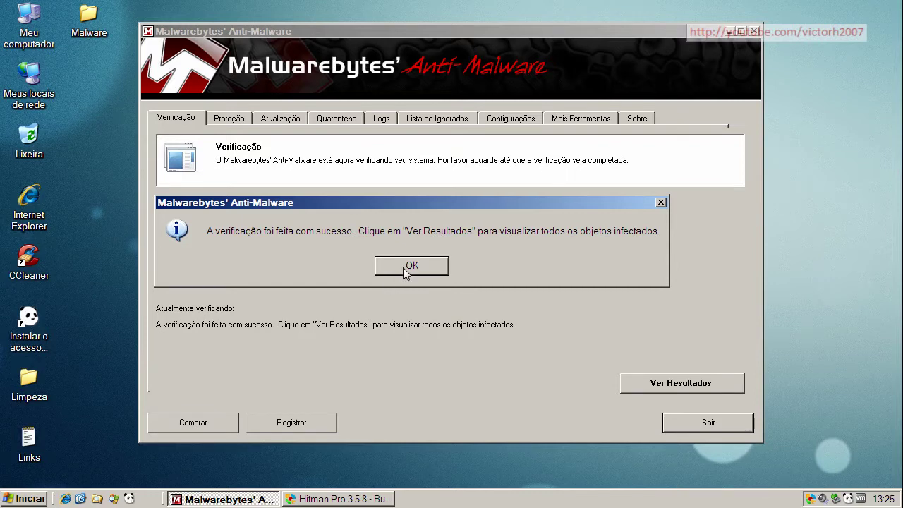
Show the results of the Malwarebytes' Anti-Malware quick scan and widen the Ítem column to reveal the full registry paths.
{"action": "left_click", "coordinate": [404, 269]}
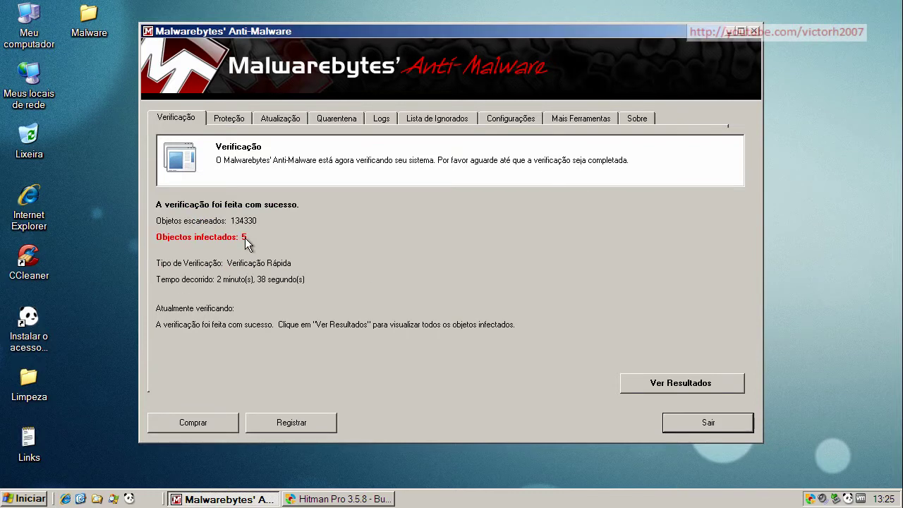
{"action": "left_click", "coordinate": [709, 385]}
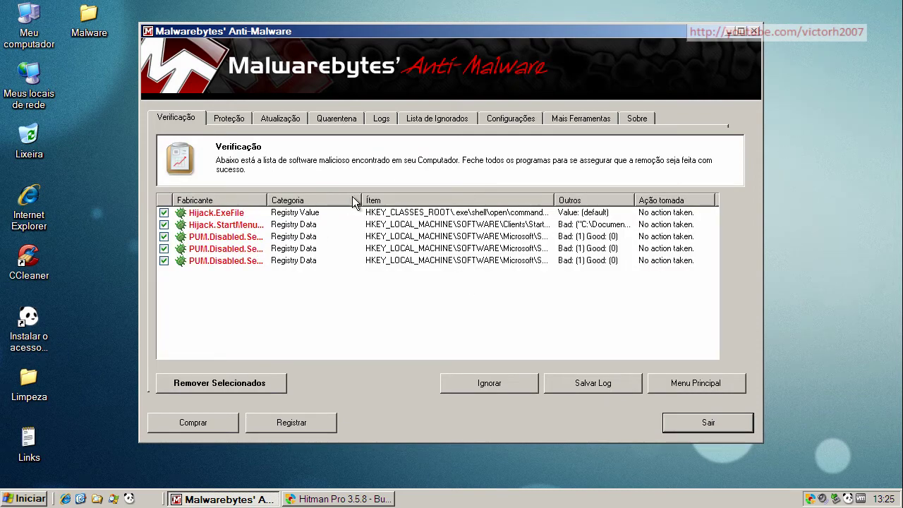
{"action": "left_click_drag", "start_coordinate": [362, 197], "coordinate": [342, 204]}
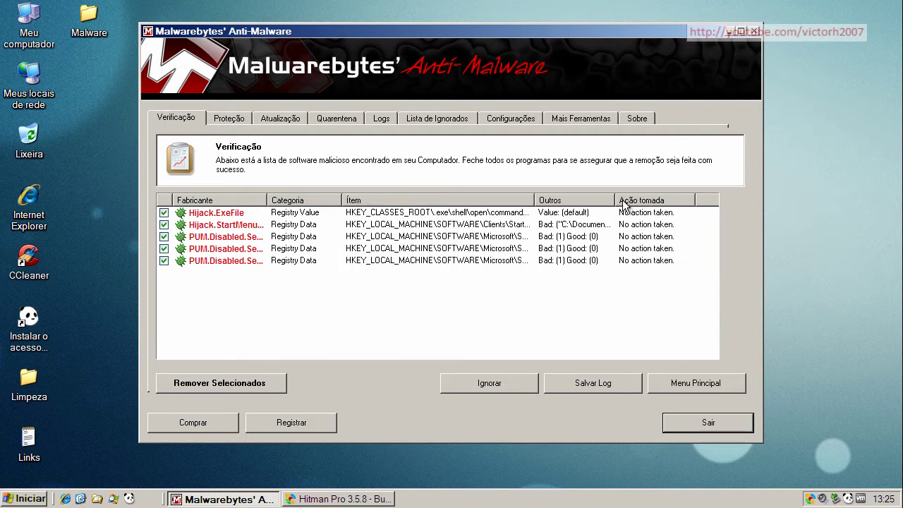
{"action": "left_click_drag", "start_coordinate": [534, 199], "coordinate": [706, 199]}
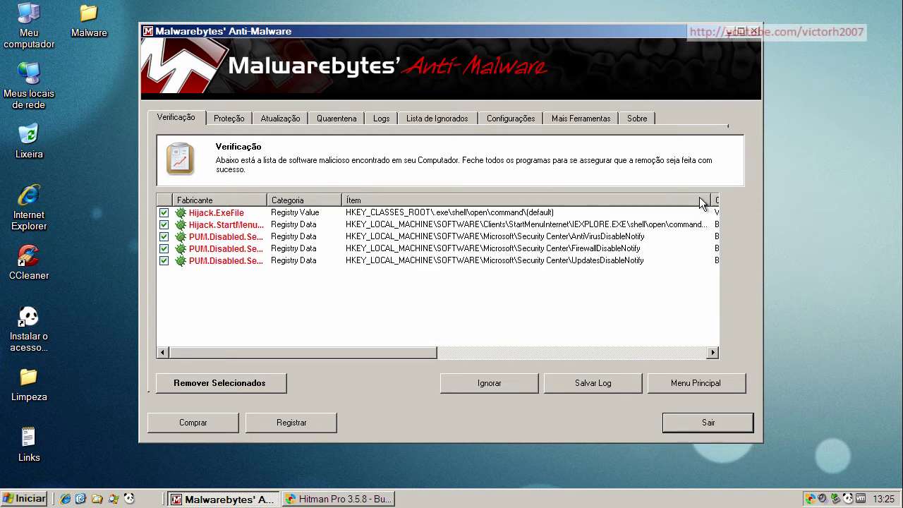
Examine each detected registry entry in the Malwarebytes results, from Hijack.ExeFile down to the PUM.Disabled security center items.
{"action": "left_click", "coordinate": [395, 212]}
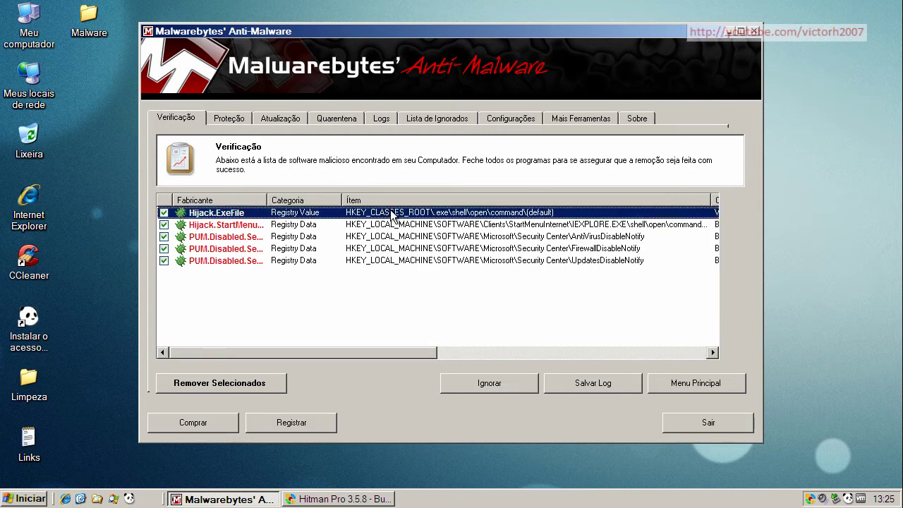
{"action": "left_click", "coordinate": [239, 224]}
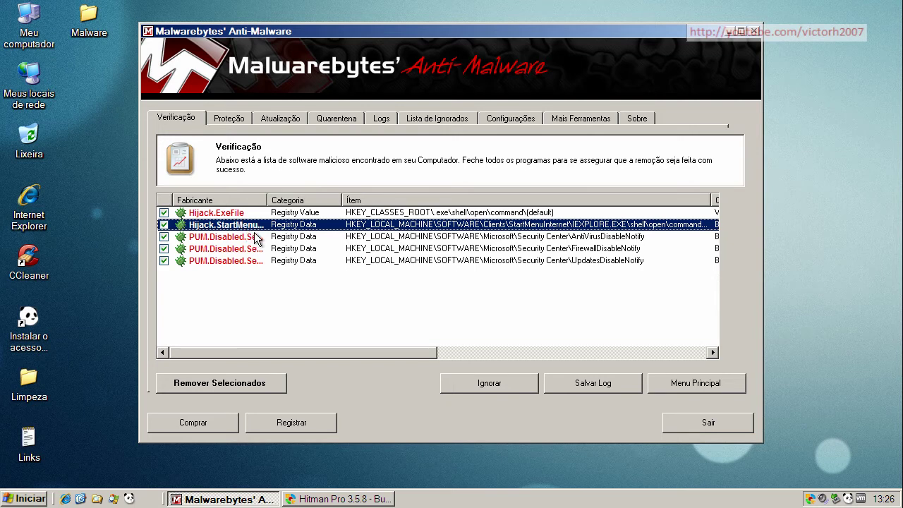
{"action": "left_click", "coordinate": [253, 237]}
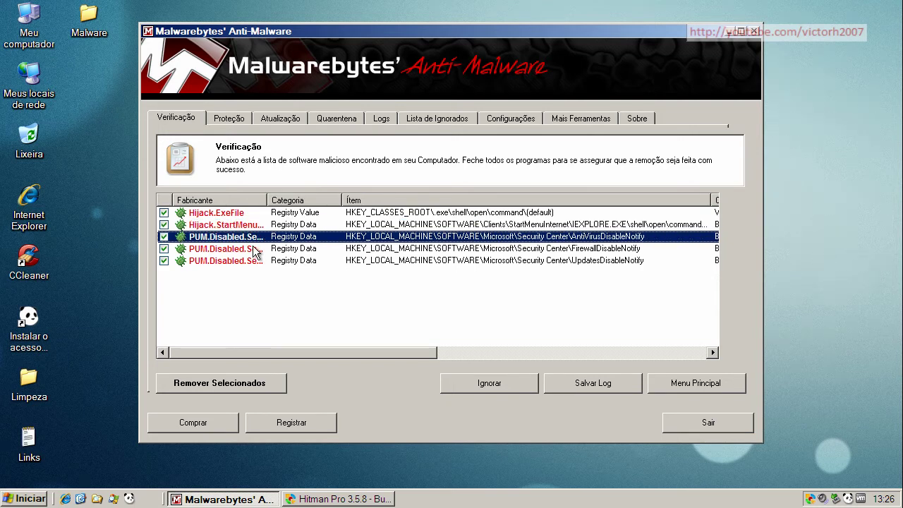
{"action": "left_click", "coordinate": [256, 249]}
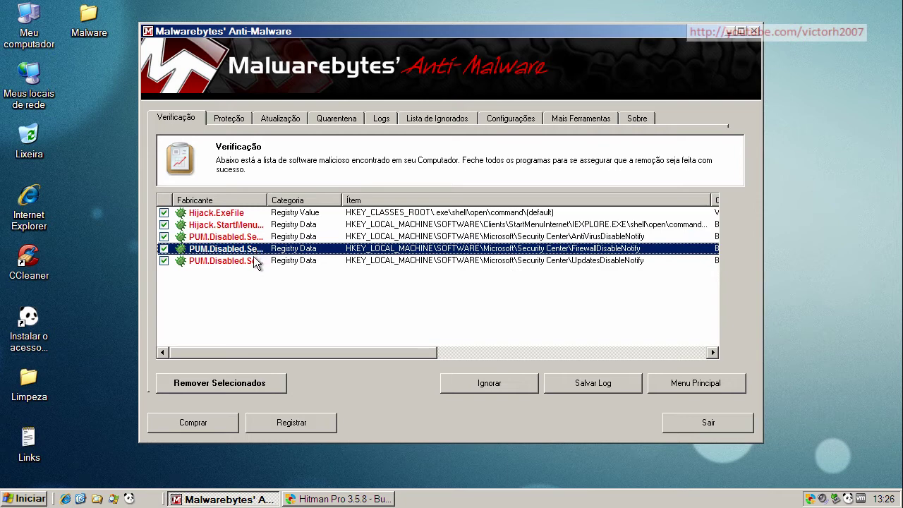
{"action": "left_click", "coordinate": [253, 261]}
{"action": "left_click", "coordinate": [251, 249]}
{"action": "left_click", "coordinate": [252, 238]}
{"action": "left_click", "coordinate": [252, 261]}
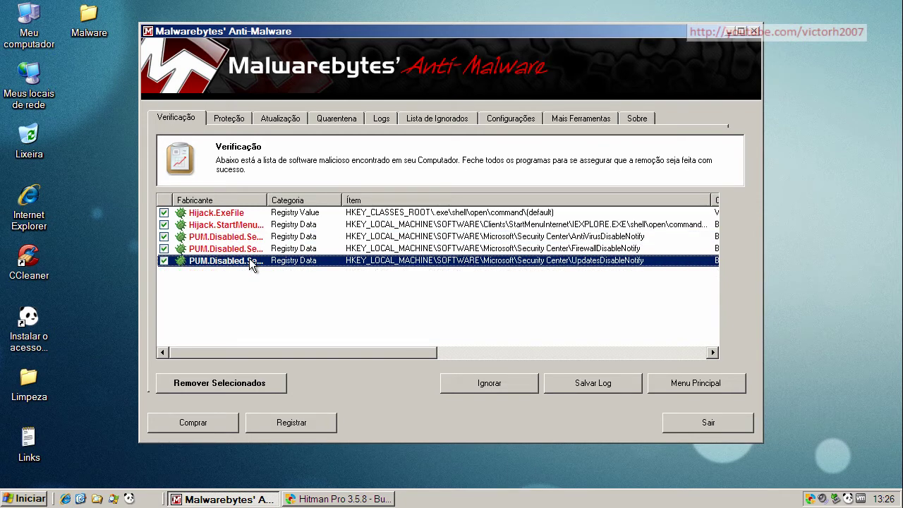
{"action": "left_click", "coordinate": [252, 238]}
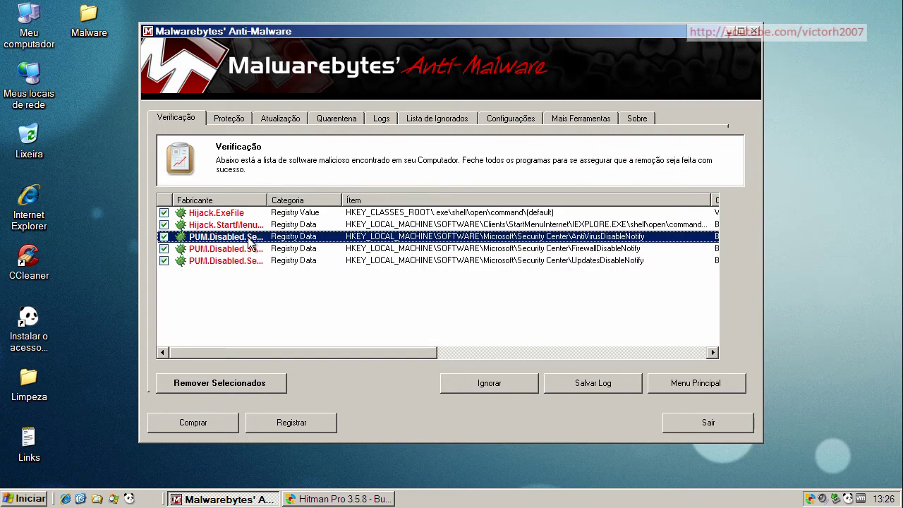
{"action": "left_click", "coordinate": [289, 213]}
{"action": "left_click", "coordinate": [289, 224]}
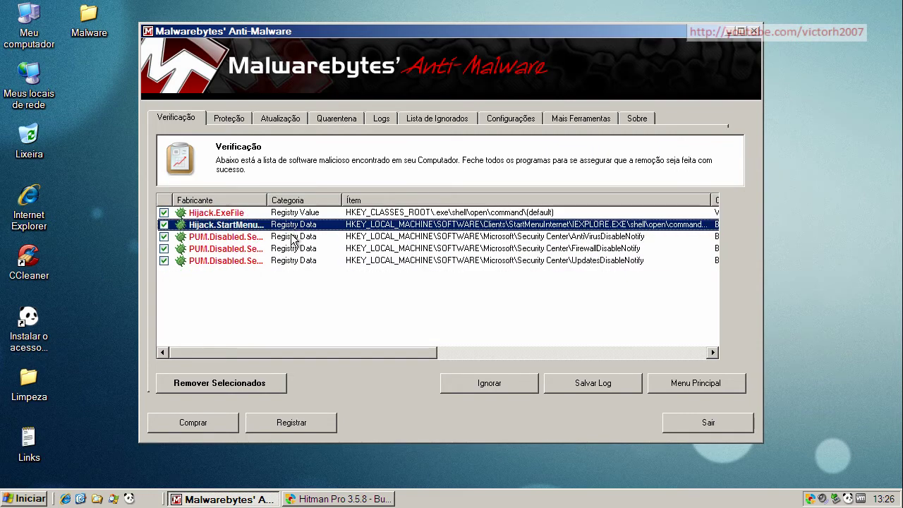
{"action": "left_click", "coordinate": [292, 237]}
{"action": "left_click", "coordinate": [299, 249]}
{"action": "left_click", "coordinate": [298, 262]}
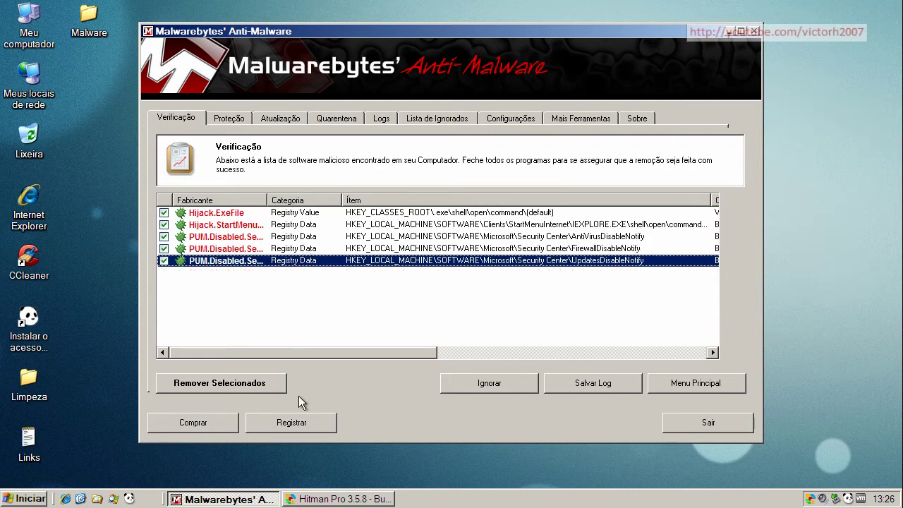
Remove all checked detections in Malwarebytes, close the log, decline the restart, and exit the program.
{"action": "left_click", "coordinate": [254, 382]}
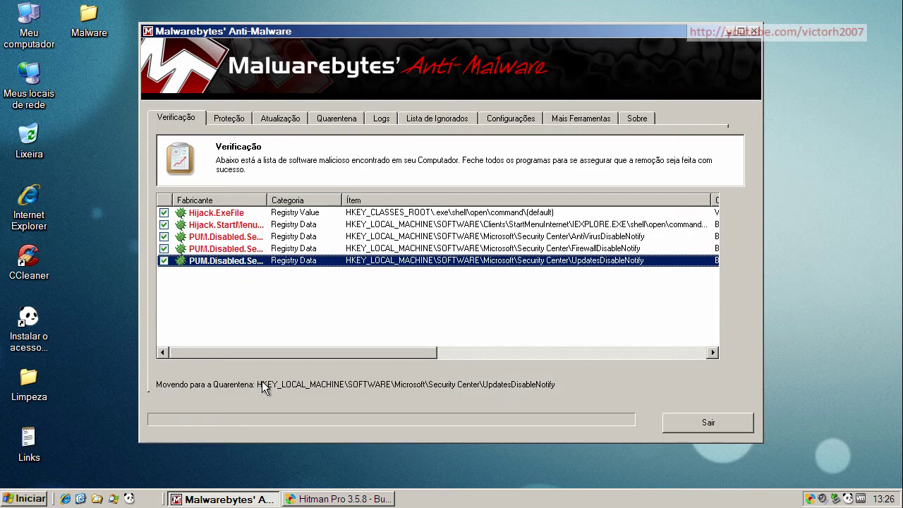
{"action": "left_click", "coordinate": [494, 288]}
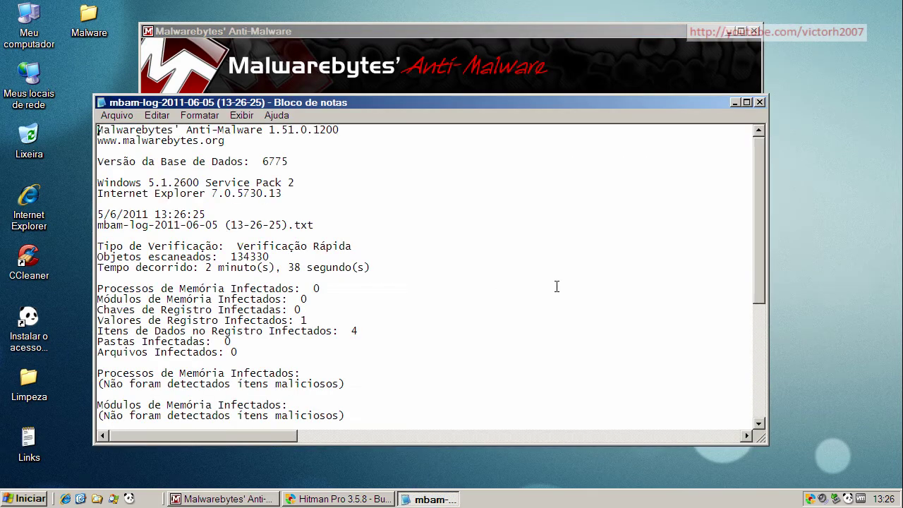
{"action": "left_click", "coordinate": [764, 103]}
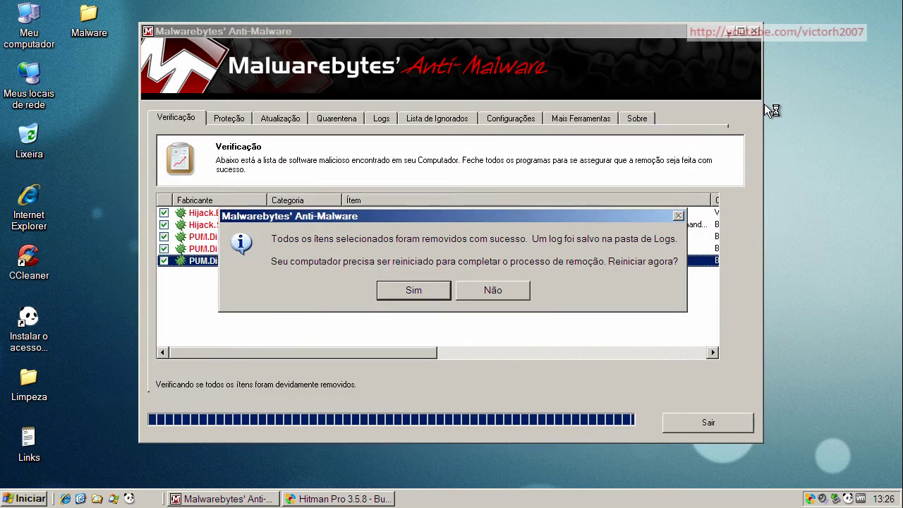
{"action": "left_click", "coordinate": [478, 291]}
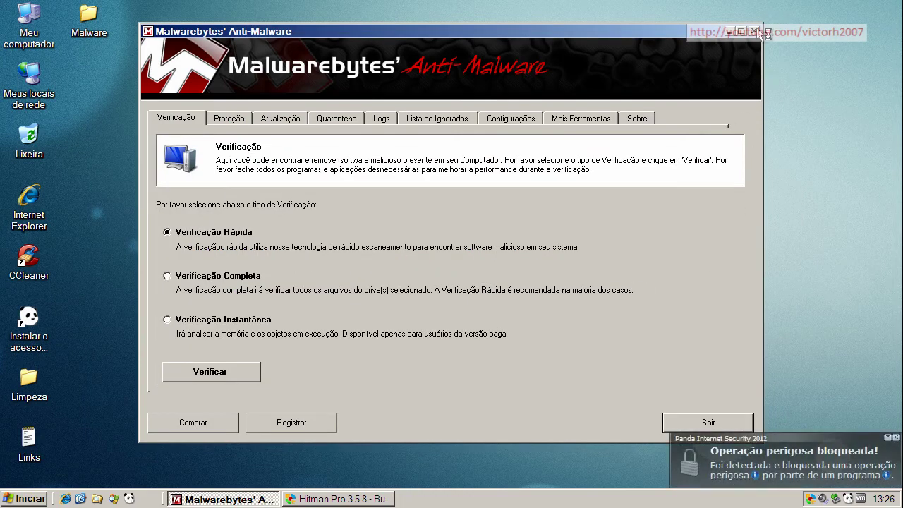
{"action": "left_click", "coordinate": [754, 31]}
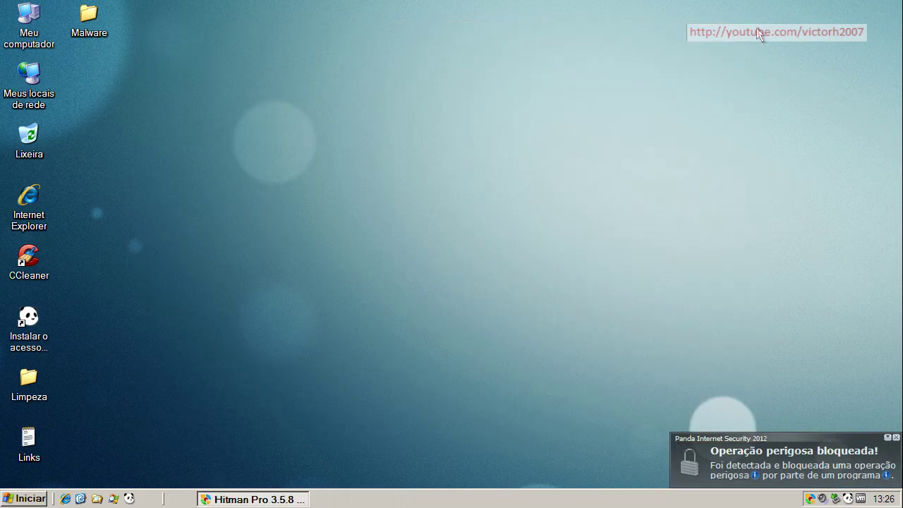
Dismiss the Panda notification, run a scan with Hitman Pro 3.5.8, and close its results.
{"action": "left_click", "coordinate": [896, 438]}
{"action": "left_click", "coordinate": [234, 498]}
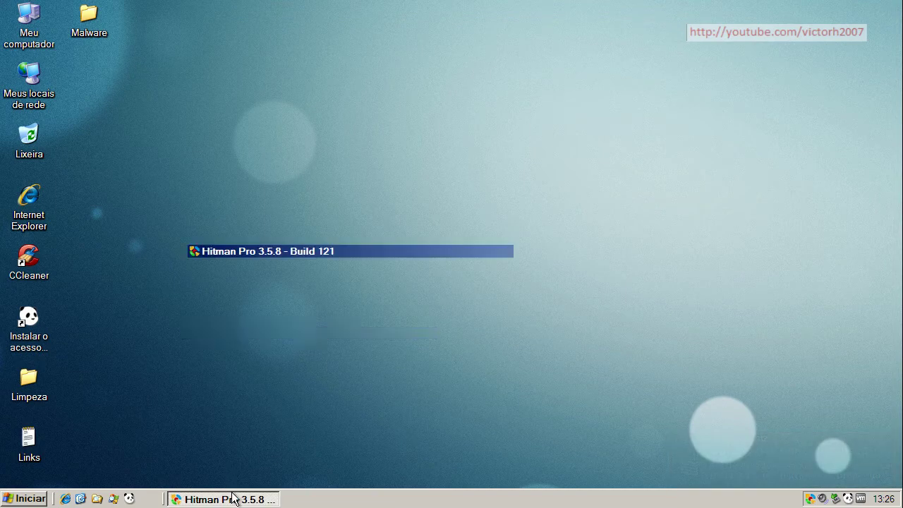
{"action": "left_click", "coordinate": [564, 424]}
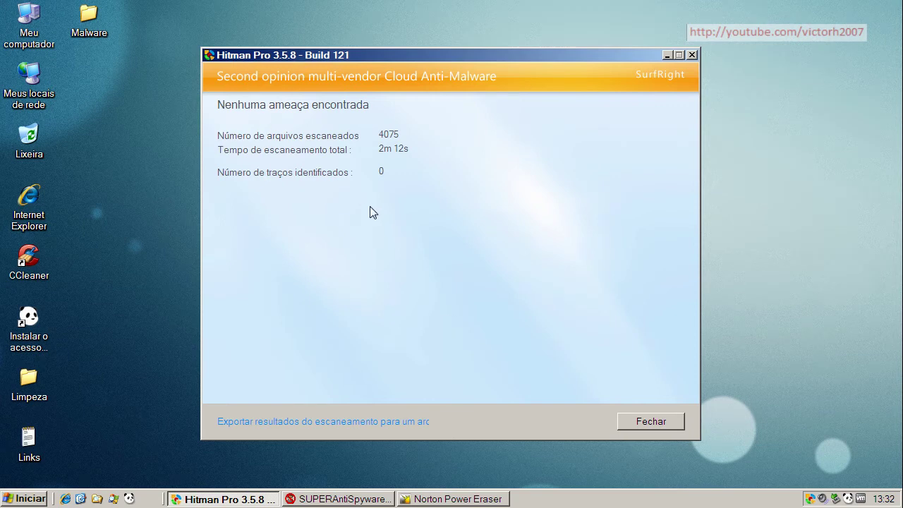
{"action": "left_click", "coordinate": [673, 423]}
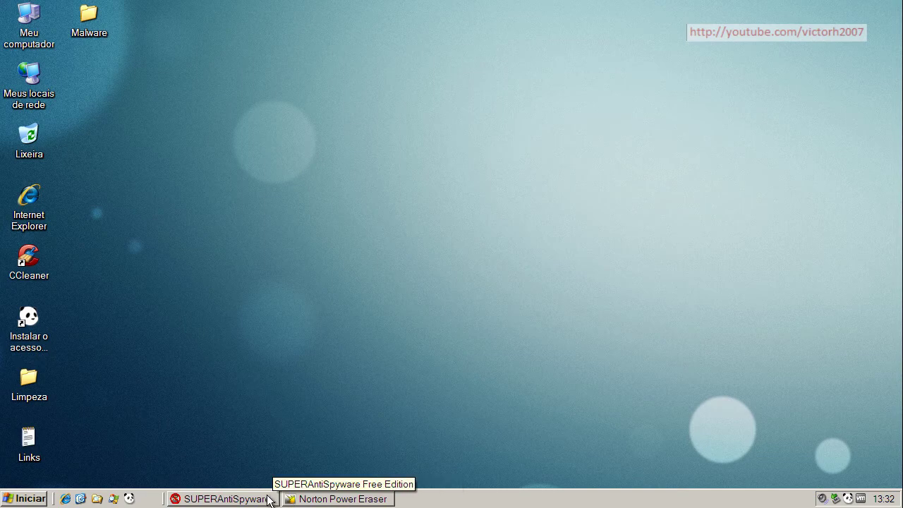
Switch to SUPERAntiSpyware Free Edition, run a quick scan of drive C:, and dismiss the scan summary to list the detected items.
{"action": "left_click", "coordinate": [225, 499]}
{"action": "left_click", "coordinate": [346, 201]}
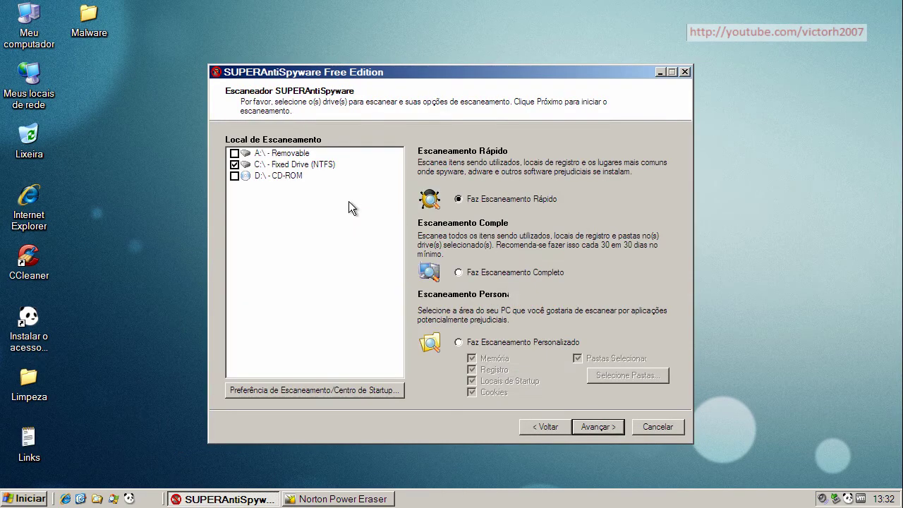
{"action": "left_click", "coordinate": [590, 426]}
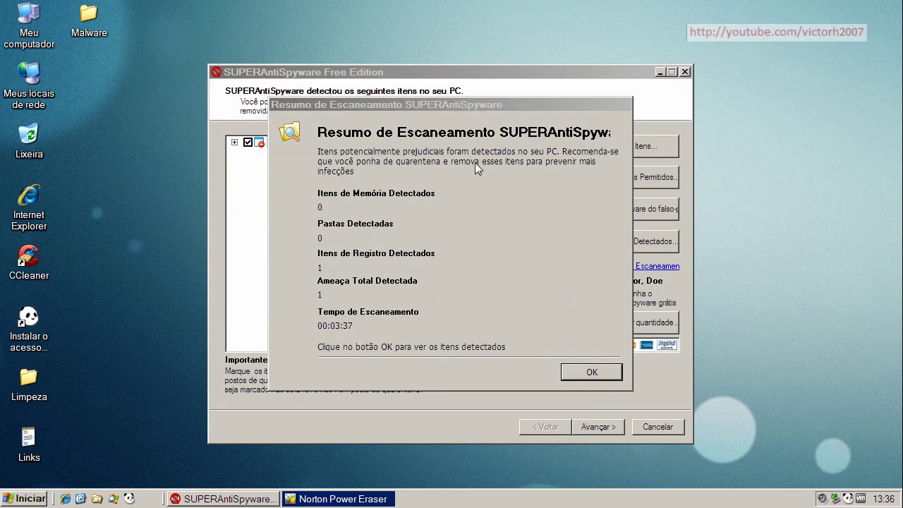
{"action": "left_click", "coordinate": [567, 369]}
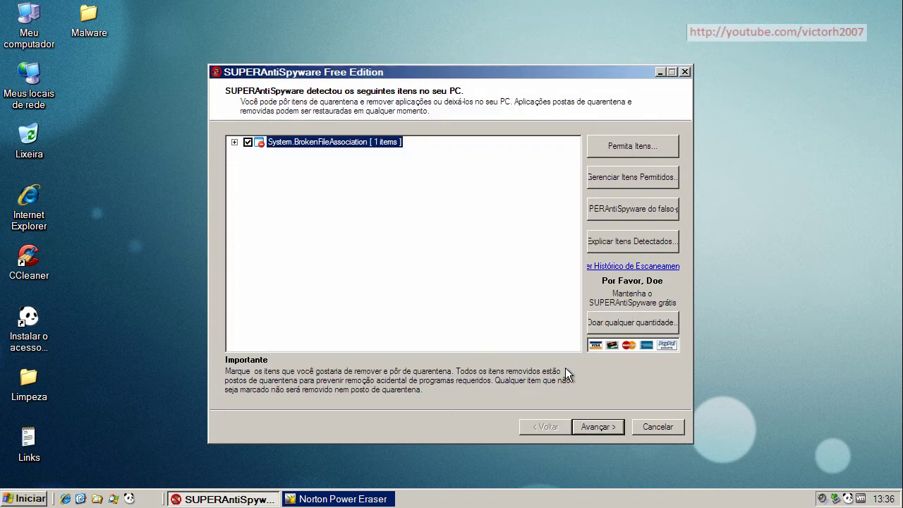
Expand System.BrokenFileAssociation to inspect the HKCR\.exe entry, quarantine and remove the detection, and close SUPERAntiSpyware.
{"action": "left_click", "coordinate": [235, 142]}
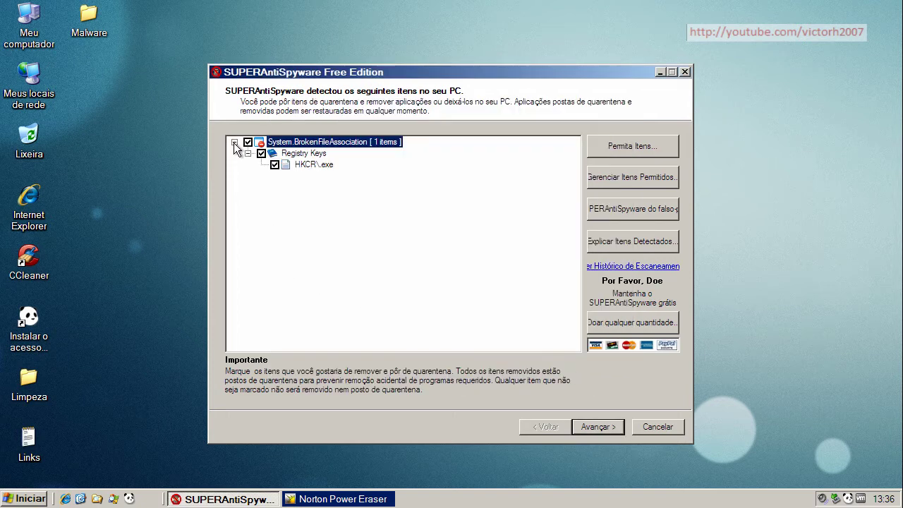
{"action": "left_click", "coordinate": [317, 166]}
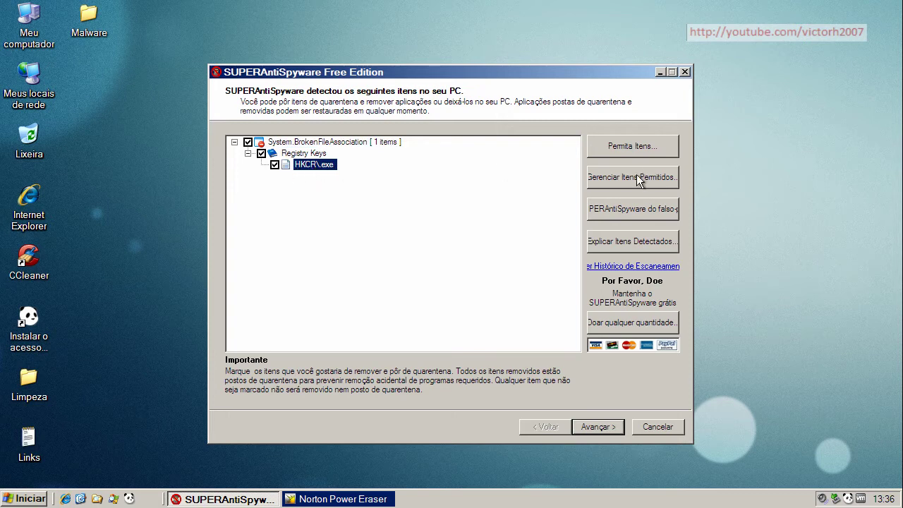
{"action": "left_click", "coordinate": [591, 427]}
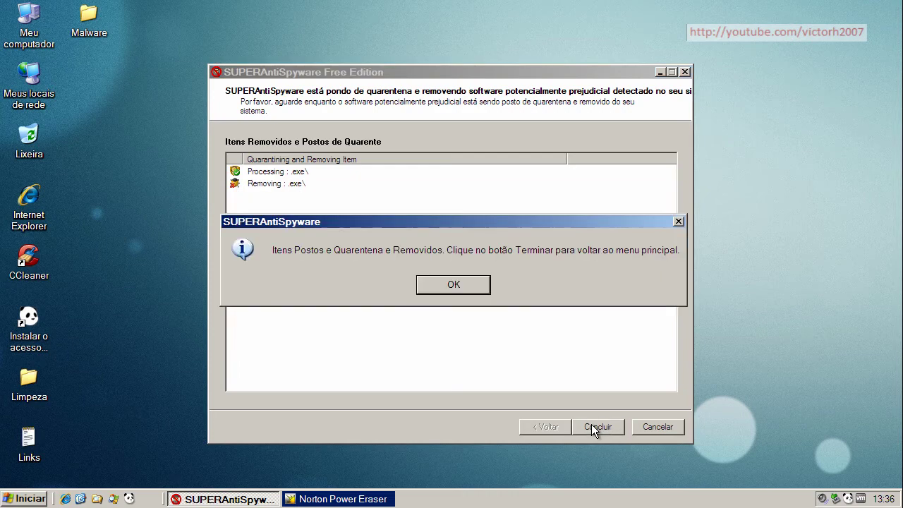
{"action": "left_click", "coordinate": [454, 285]}
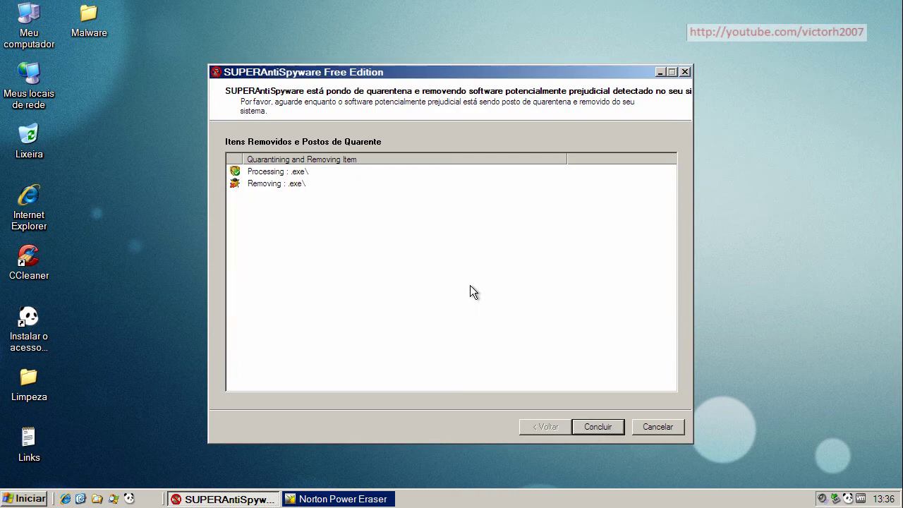
{"action": "left_click", "coordinate": [607, 427]}
{"action": "left_click", "coordinate": [643, 426]}
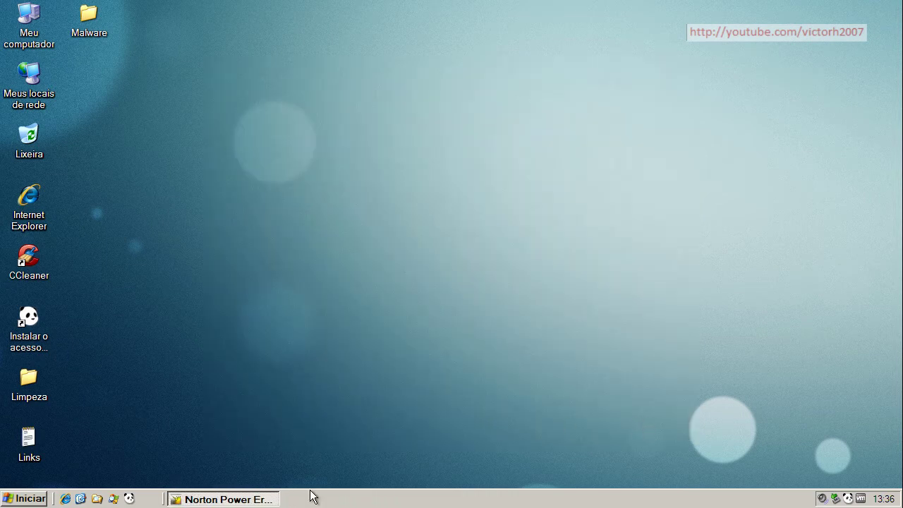
Switch to Norton Power Eraser, remotely verify asapsdk.dll, rtl120.bpl and MSVCP71.dll, and close it without fixing anything.
{"action": "left_click", "coordinate": [219, 499]}
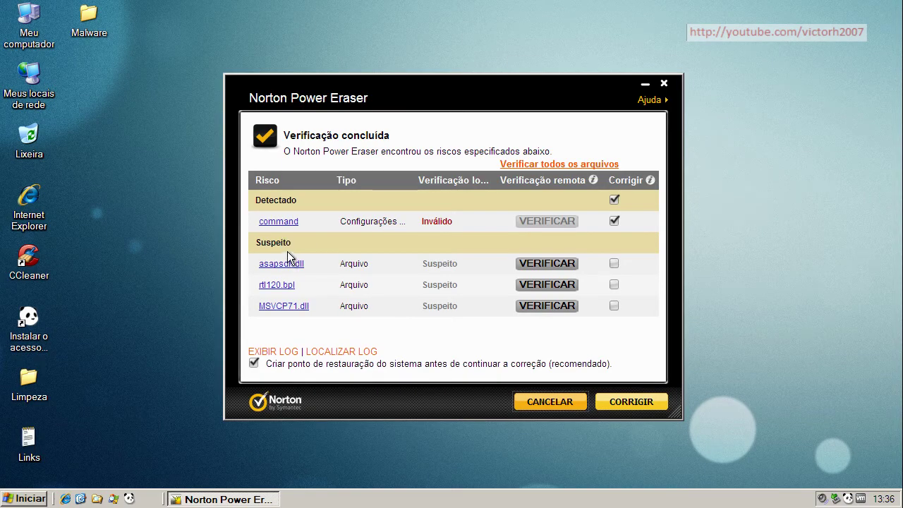
{"action": "left_click", "coordinate": [564, 263]}
{"action": "left_click", "coordinate": [466, 305]}
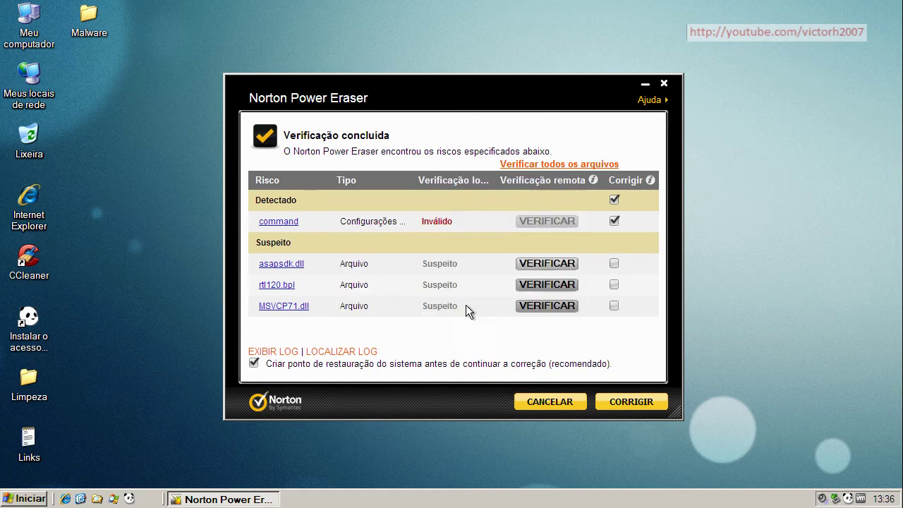
{"action": "left_click", "coordinate": [533, 284]}
{"action": "left_click", "coordinate": [466, 305]}
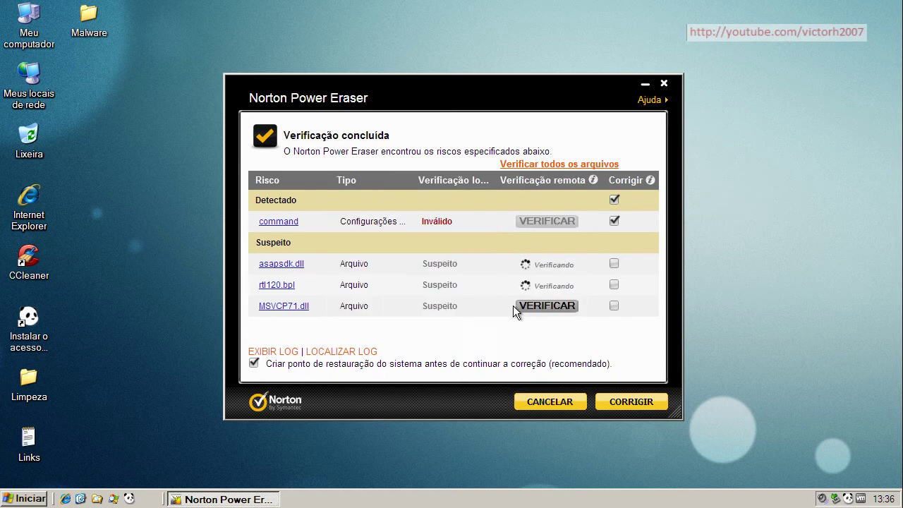
{"action": "left_click", "coordinate": [537, 306]}
{"action": "left_click", "coordinate": [462, 305]}
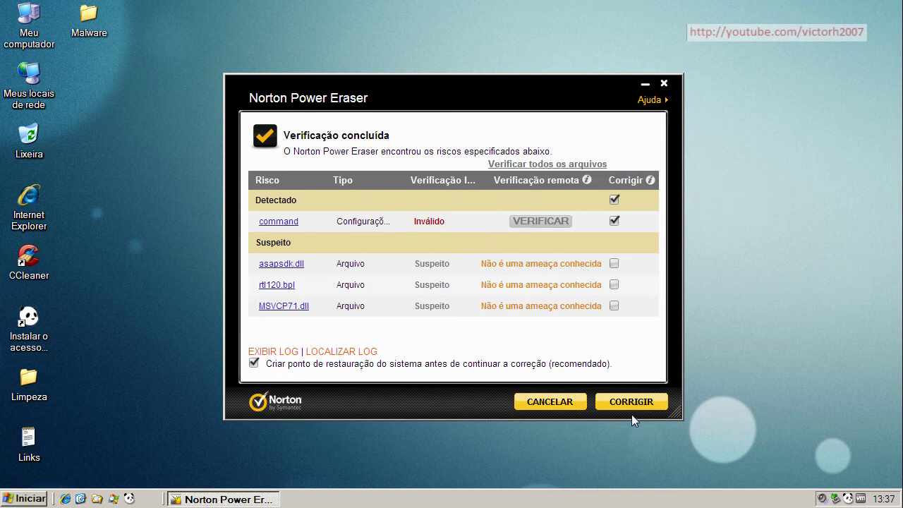
{"action": "left_click", "coordinate": [663, 84]}
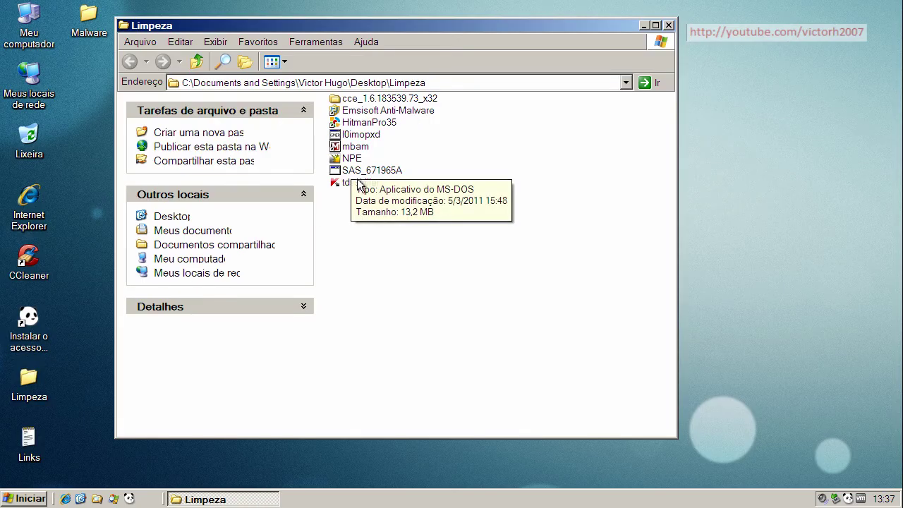
Launch tdsskiller from the Limpeza folder, scan services, drivers and boot sectors, and close the results and the tool.
{"action": "left_click", "coordinate": [359, 182]}
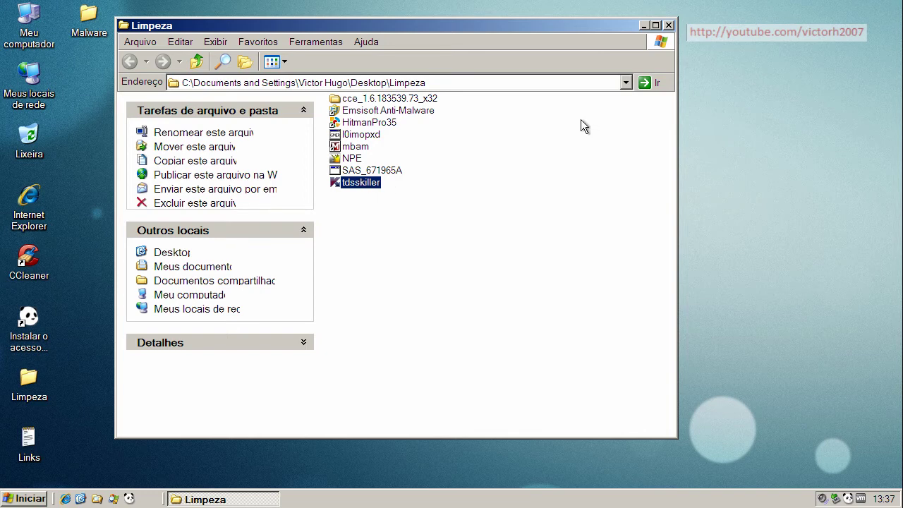
{"action": "double_click", "coordinate": [362, 186]}
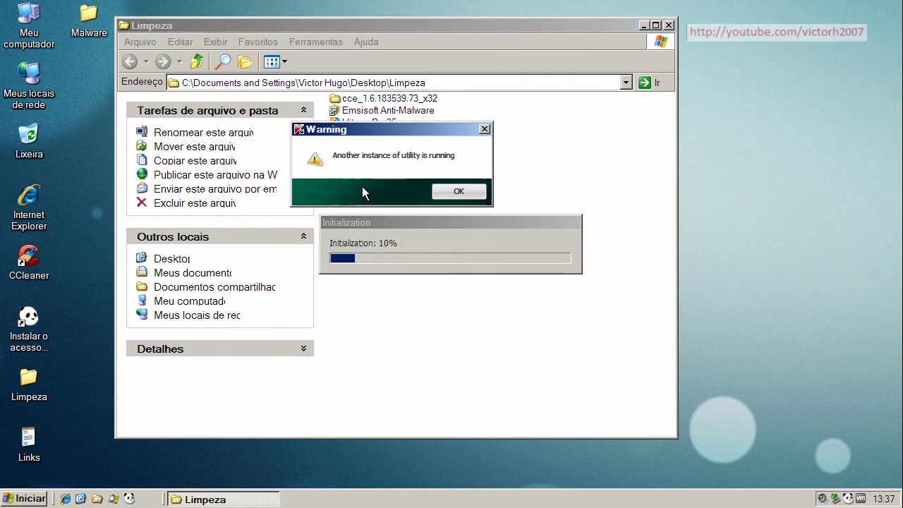
{"action": "left_click", "coordinate": [455, 192]}
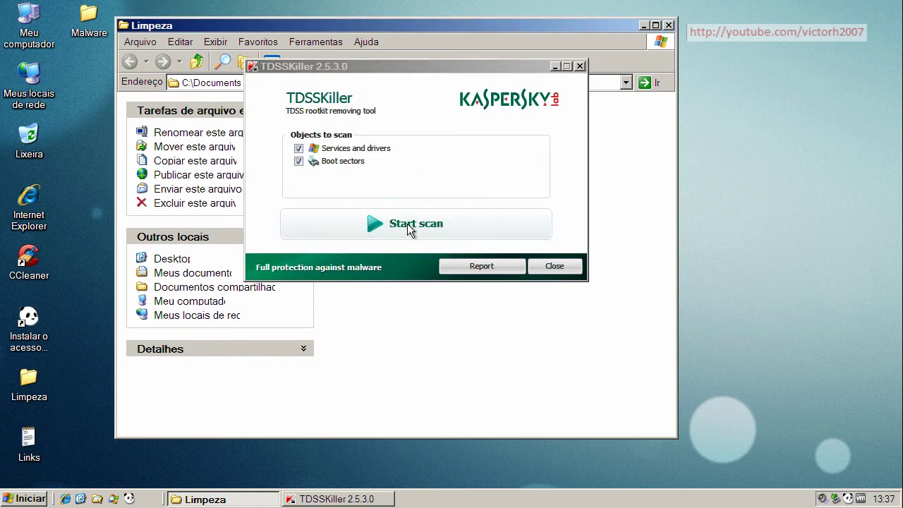
{"action": "left_click", "coordinate": [408, 223]}
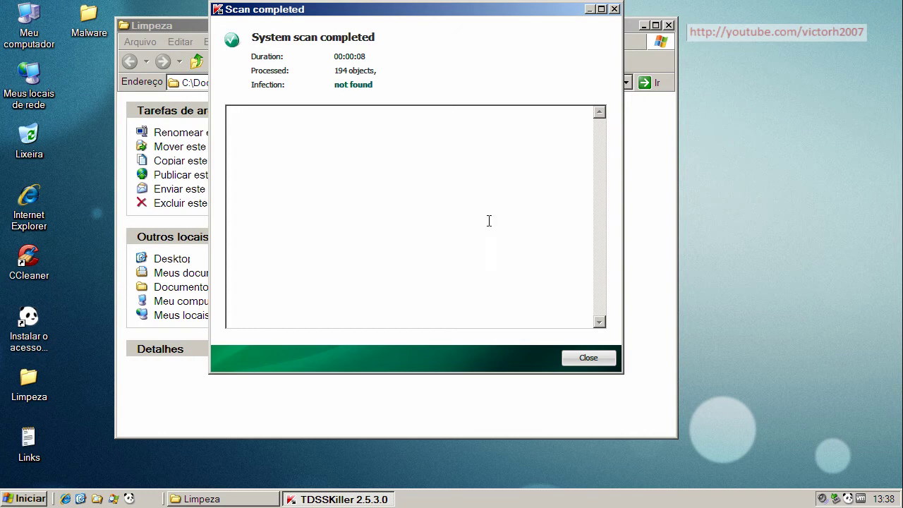
{"action": "left_click", "coordinate": [588, 360]}
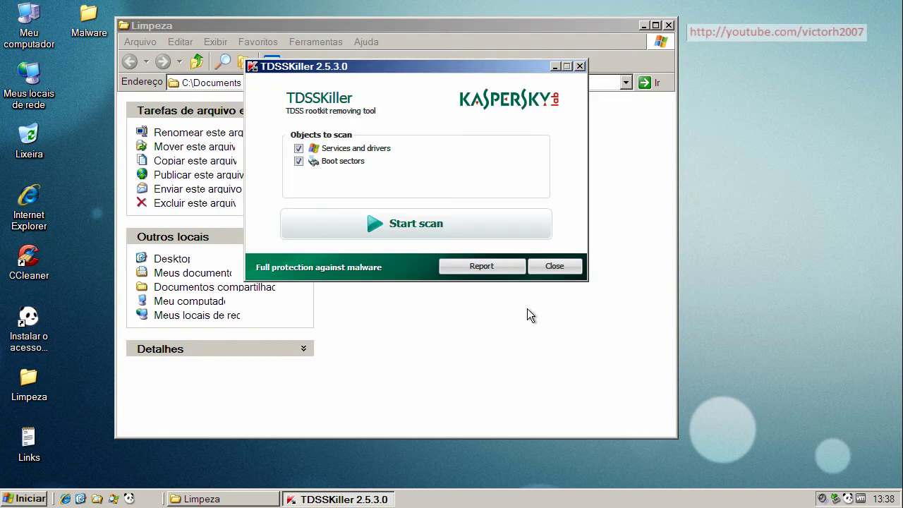
{"action": "left_click", "coordinate": [575, 264]}
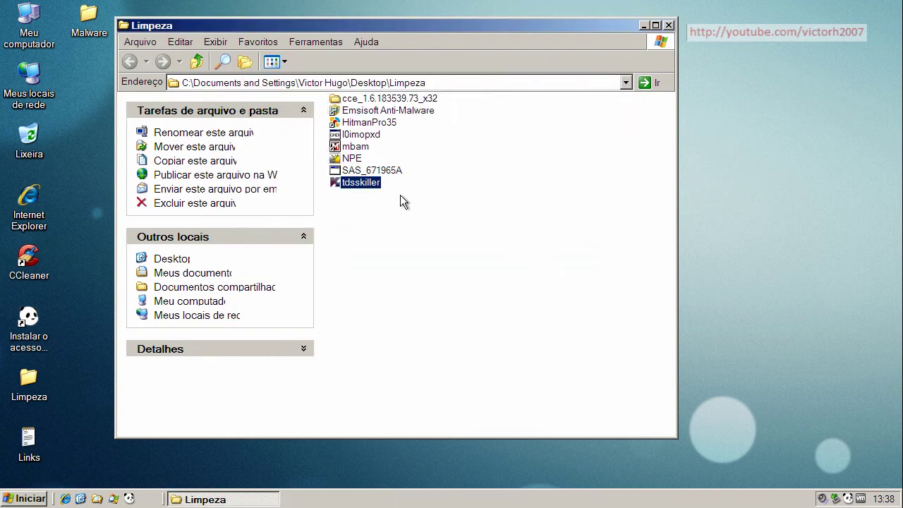
Launch GMER from the l0imopxd file, close the Limpeza folder, review the rootkit results, and close both GMER windows.
{"action": "left_click", "coordinate": [351, 137]}
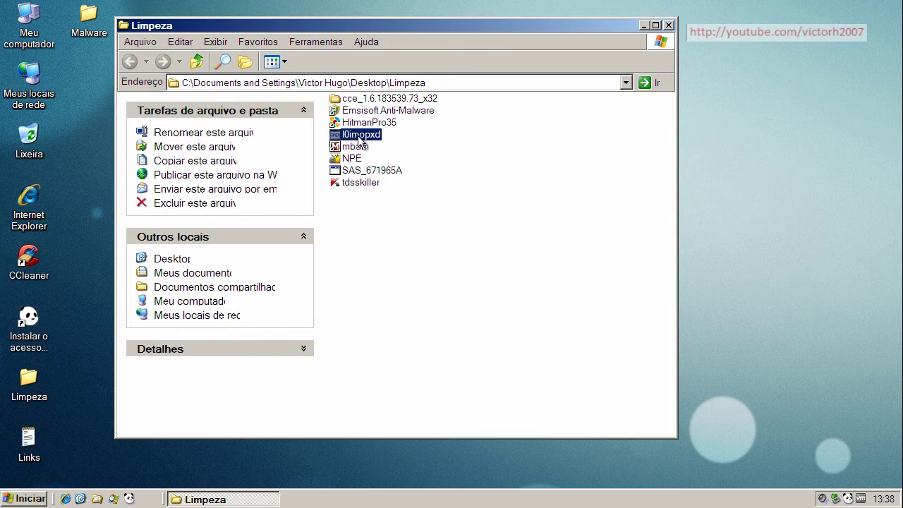
{"action": "left_click", "coordinate": [672, 26]}
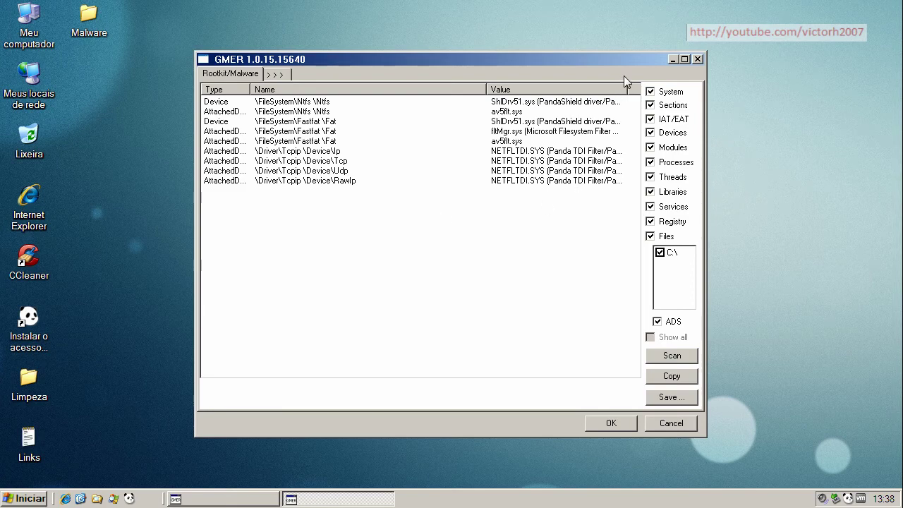
{"action": "left_click", "coordinate": [697, 59]}
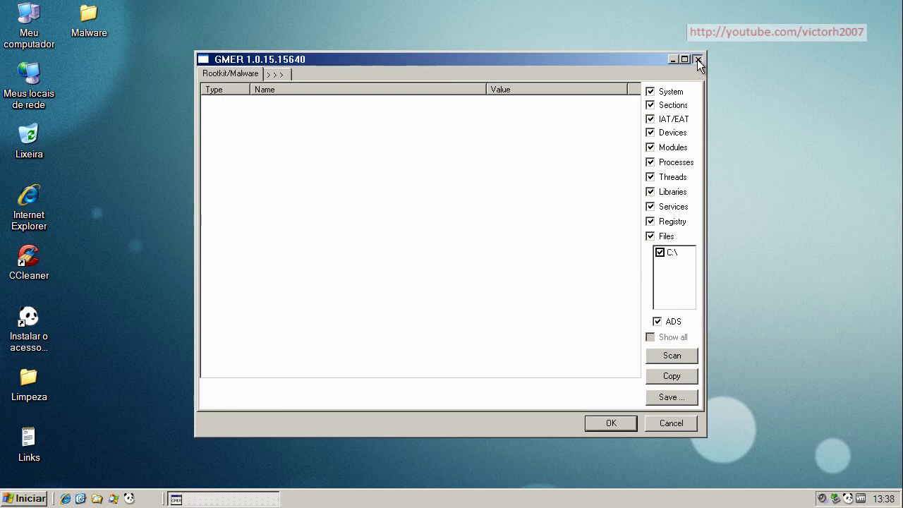
{"action": "left_click", "coordinate": [697, 59]}
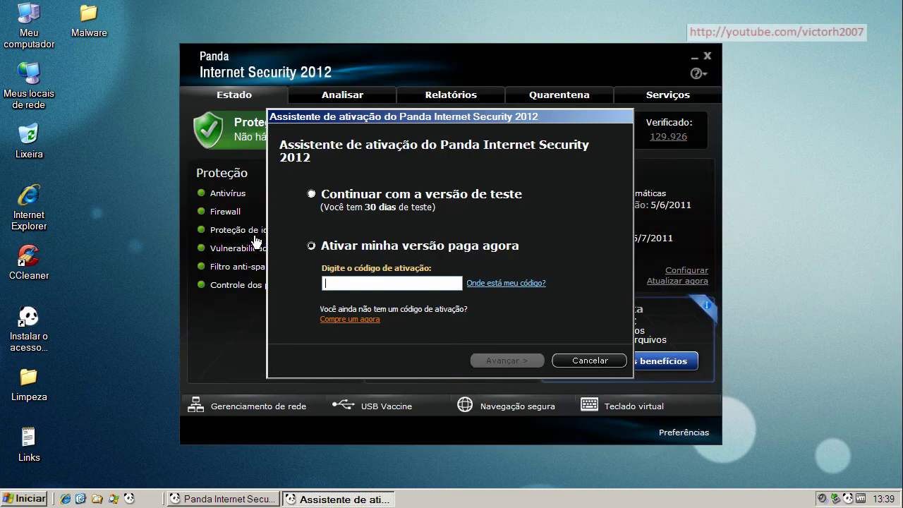
Continue with the trial version in the Panda Internet Security 2012 activation assistant and close the browser window it opens.
{"action": "left_click", "coordinate": [327, 196]}
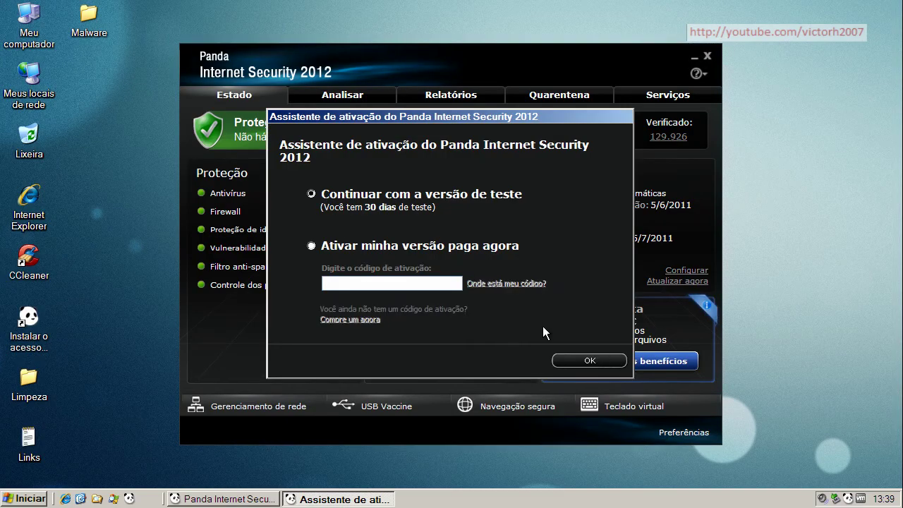
{"action": "left_click", "coordinate": [586, 361]}
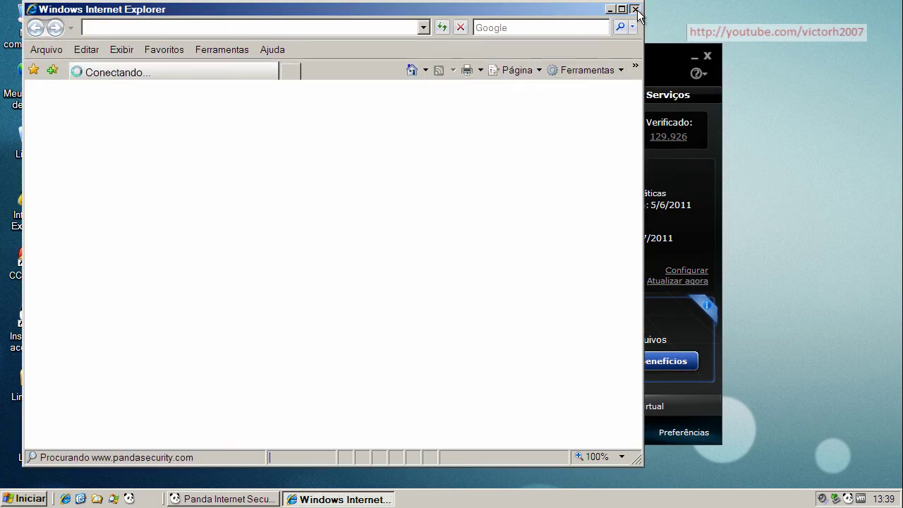
{"action": "left_click", "coordinate": [635, 9]}
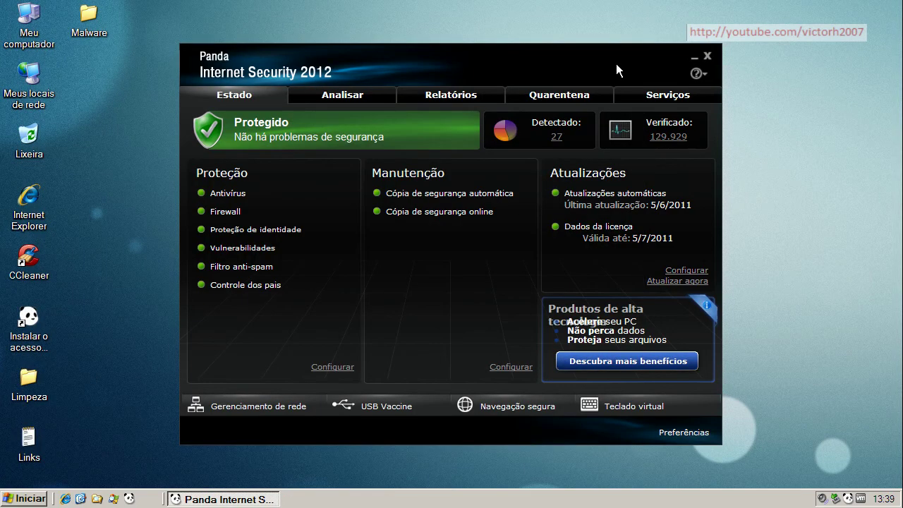